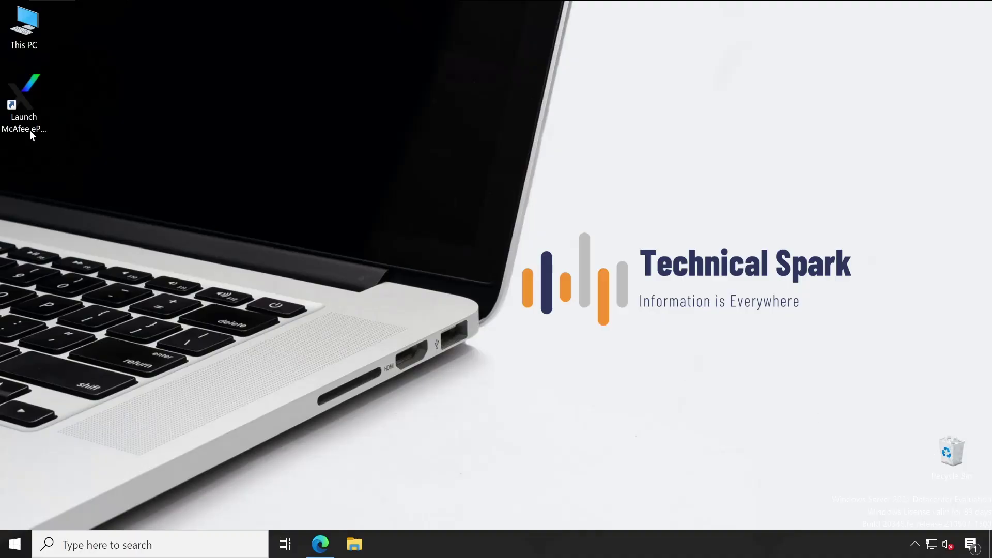
# - Launch the ePolicy Orchestrator console from the desktop and sign in with the prefilled credentials
pyautogui.click(23, 127)
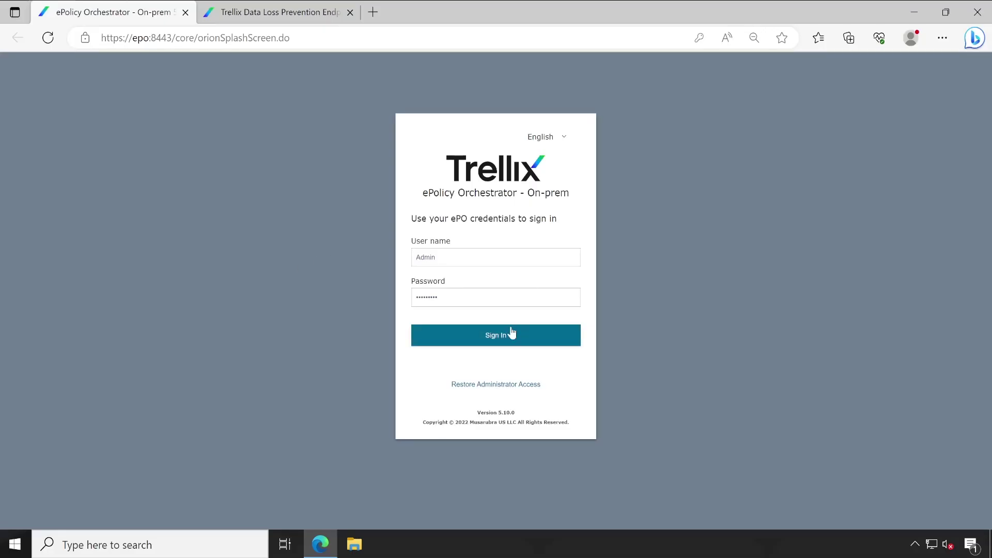
pyautogui.click(497, 336)
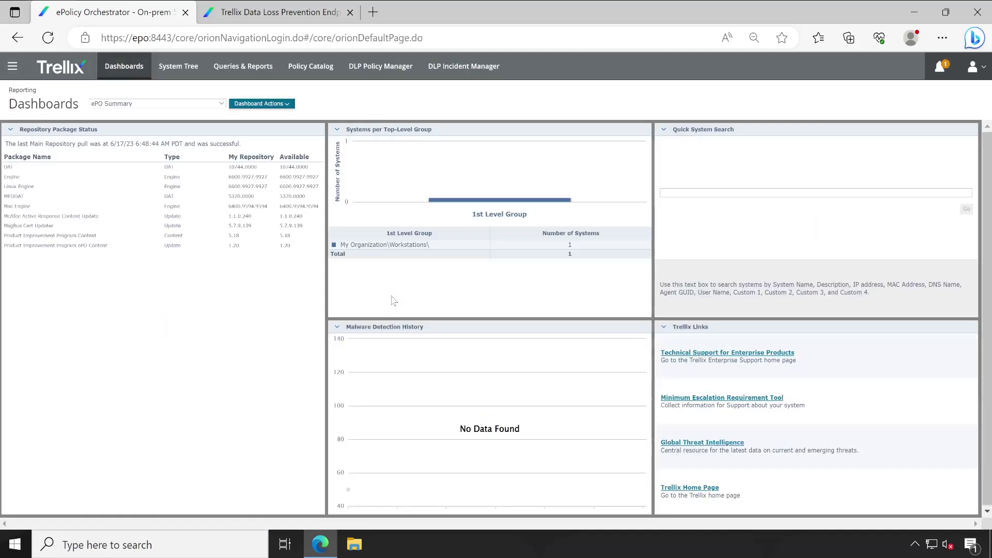
# - Go to the Main Repository and select the Trellix Data Loss Prevention package
pyautogui.click(15, 67)
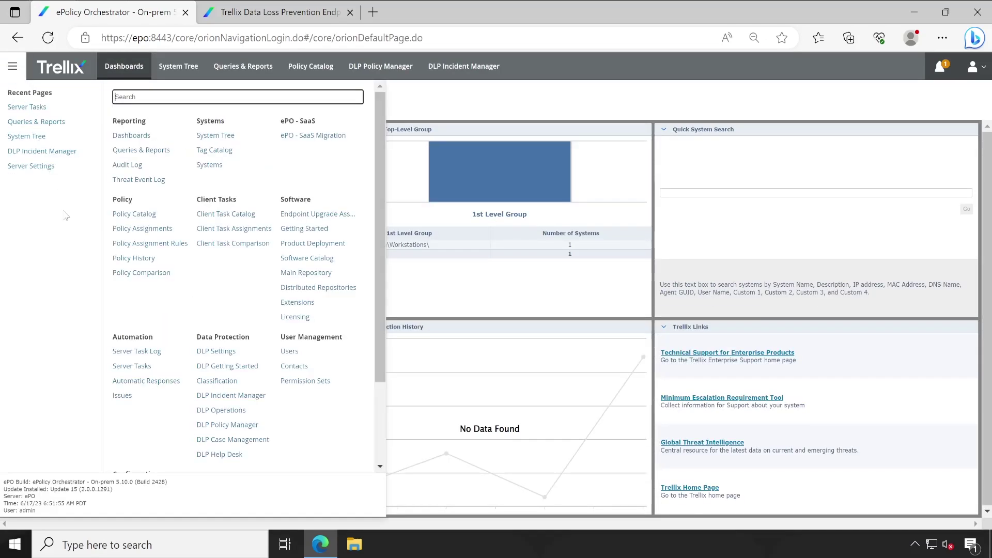
pyautogui.click(306, 273)
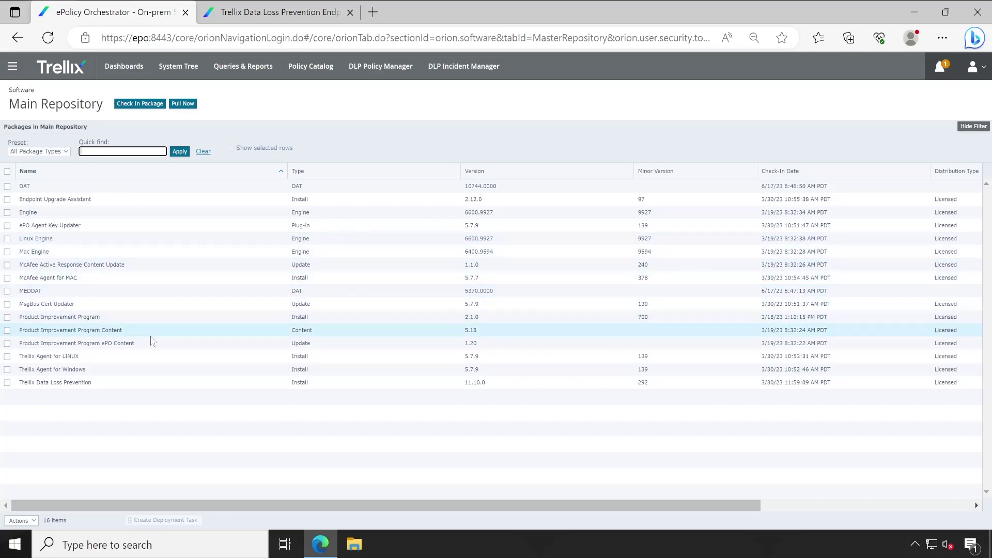
pyautogui.click(7, 383)
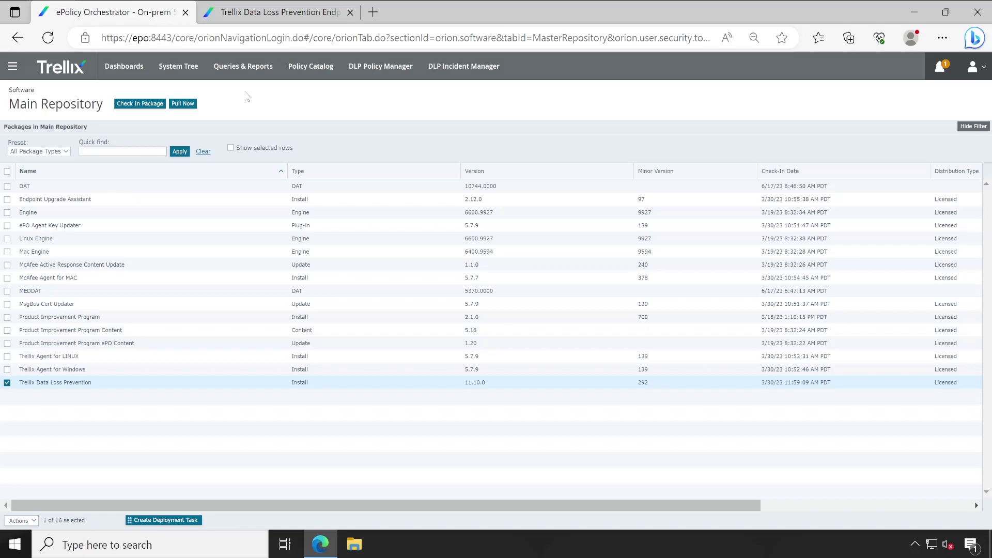
# - Switch to the Trellix DLP Endpoint for Windows release notes and check the update's version number and release date
pyautogui.click(282, 15)
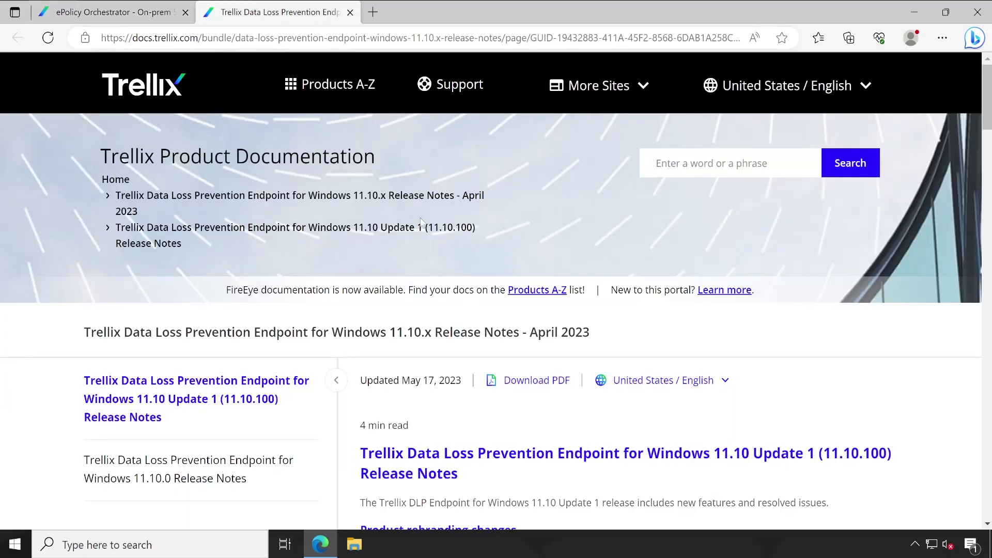
pyautogui.moveTo(427, 227); pyautogui.dragTo(471, 231)
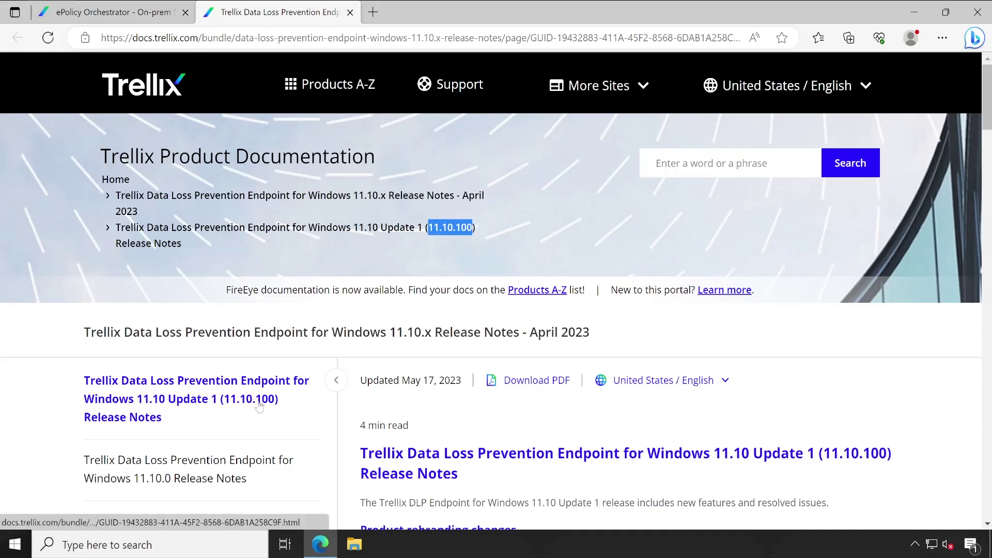
pyautogui.scroll(-5, 353, 422)
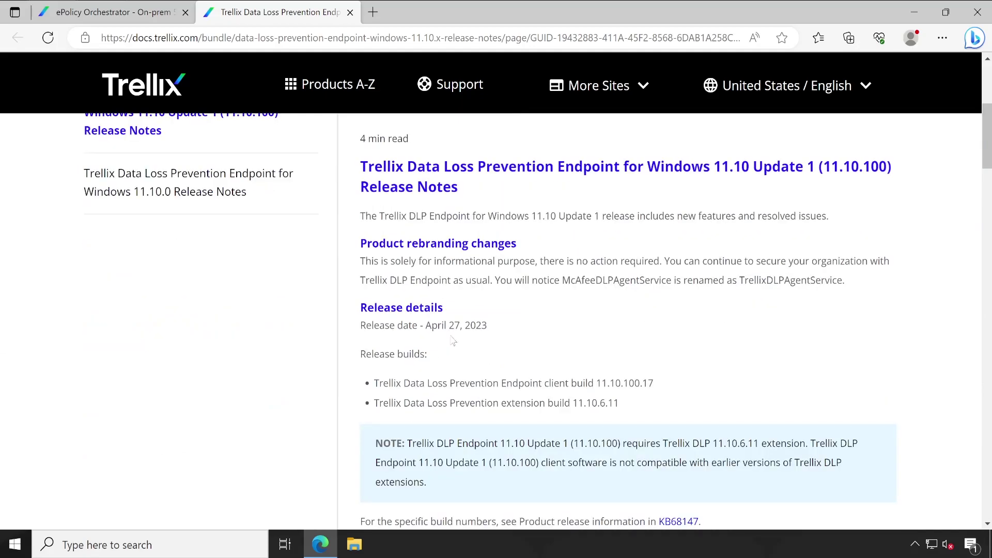
pyautogui.moveTo(426, 325); pyautogui.dragTo(487, 327)
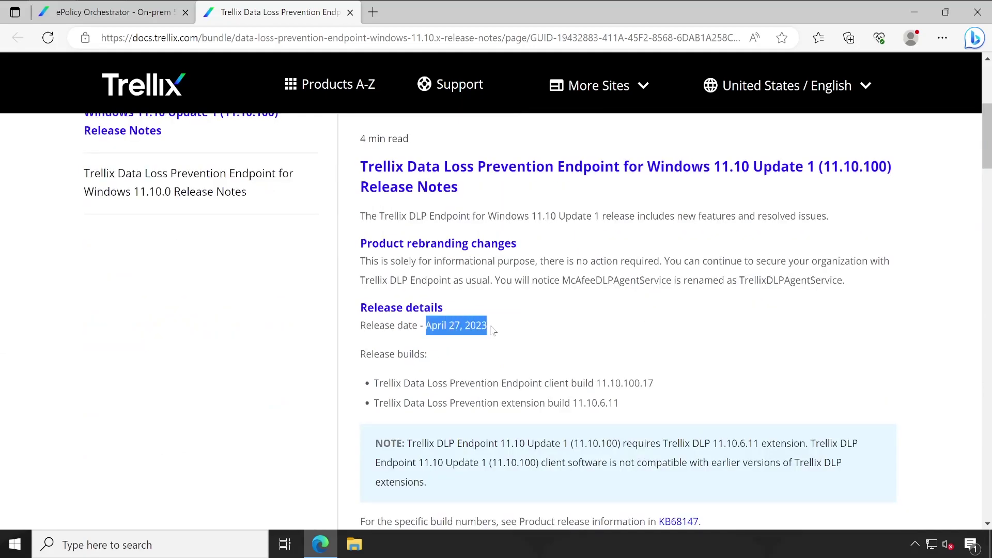
pyautogui.scroll(-3, 542, 347)
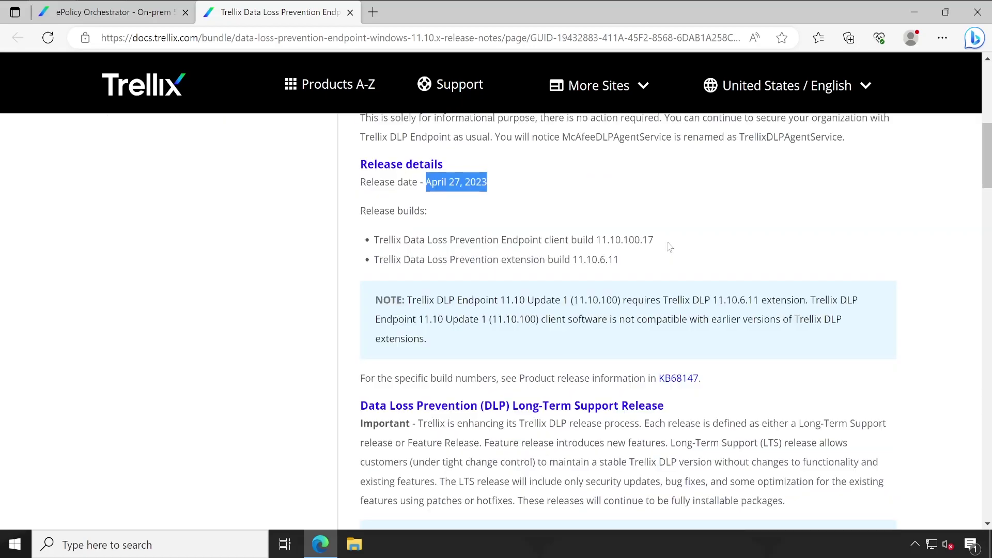
# - Examine the release builds and the note on which DLP extension version the endpoint update requires
pyautogui.moveTo(652, 266); pyautogui.dragTo(569, 261)
pyautogui.moveTo(653, 241); pyautogui.dragTo(543, 240)
pyautogui.scroll(-1, 592, 325)
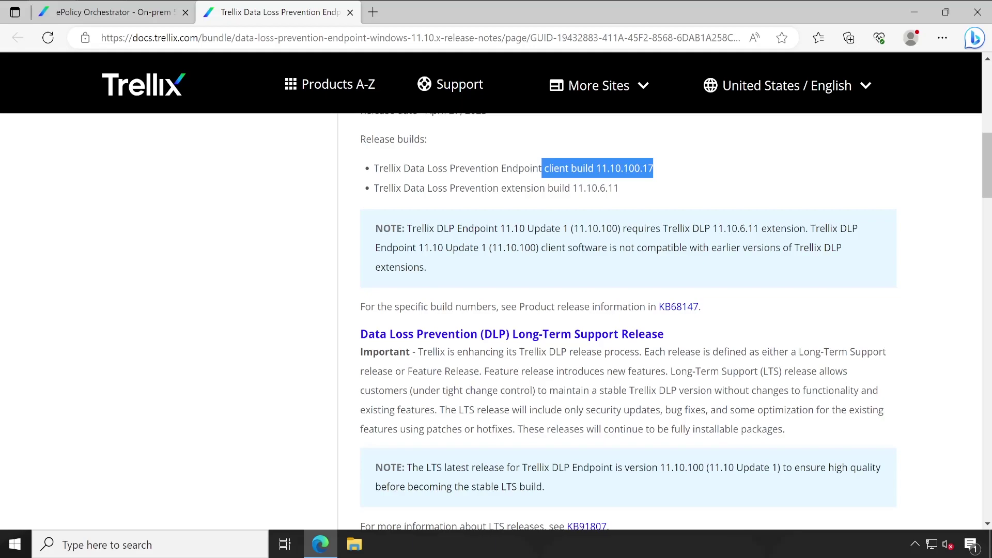
pyautogui.moveTo(806, 228); pyautogui.dragTo(620, 229)
pyautogui.click(592, 228)
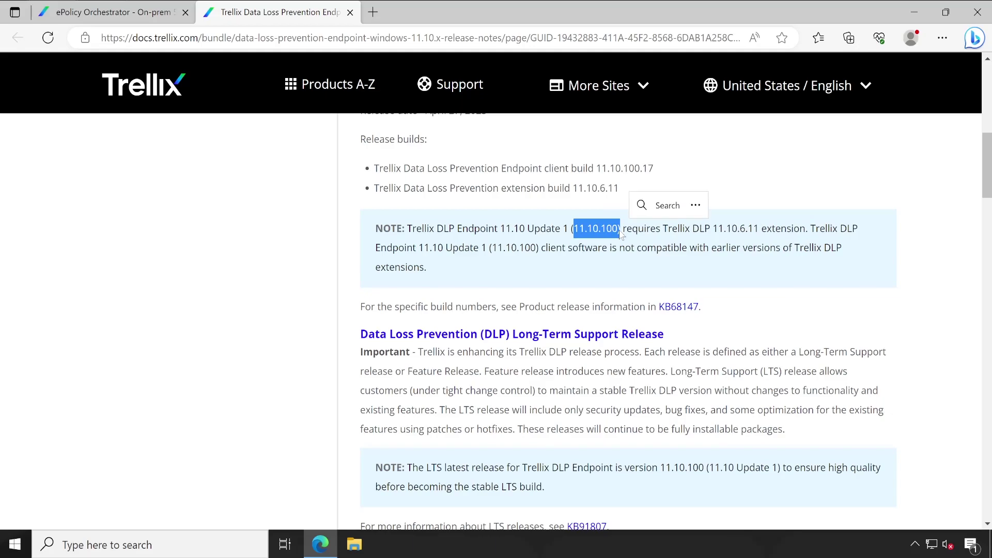
pyautogui.click(720, 234)
pyautogui.moveTo(713, 232); pyautogui.dragTo(760, 234)
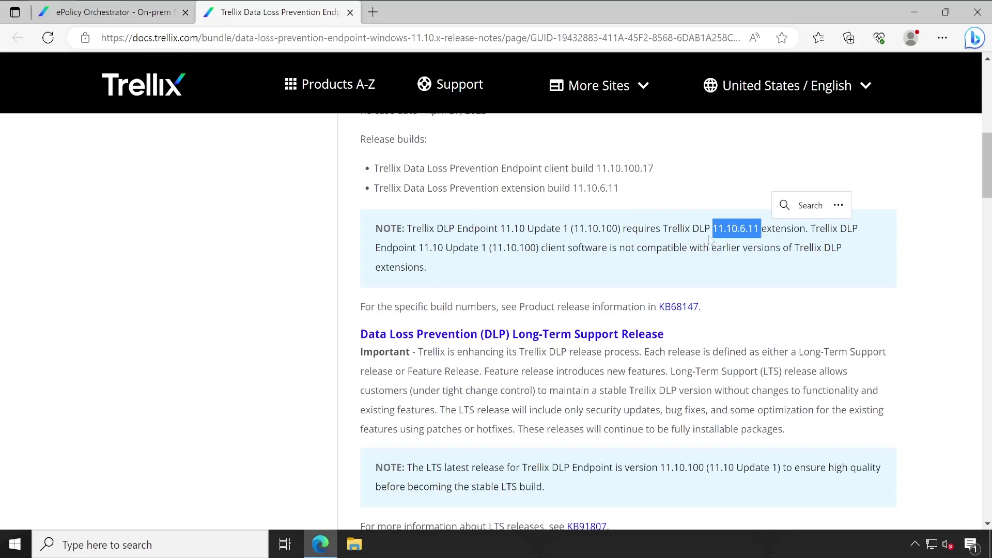
pyautogui.click(687, 237)
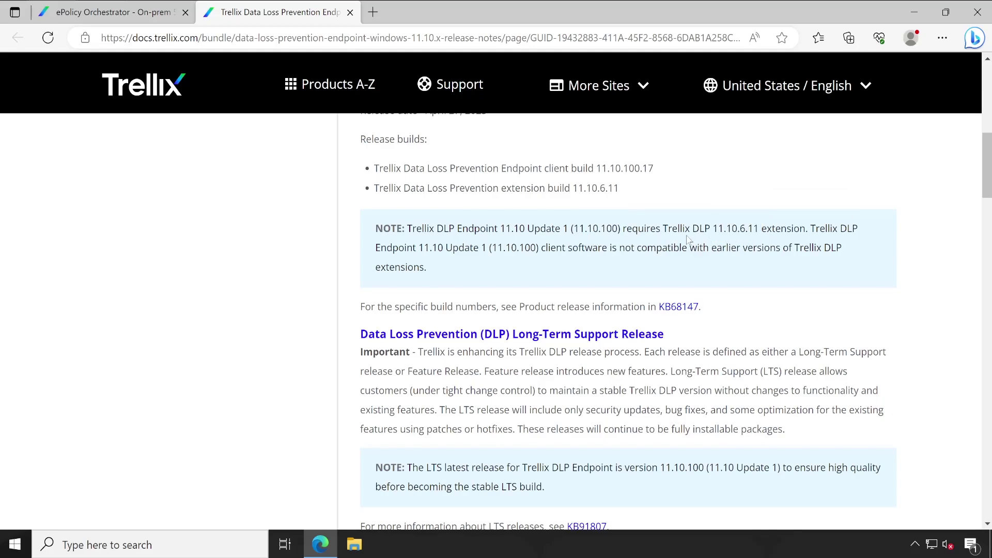
# - Read the long-term support details and the unsupported upgrade paths, including the affected Windows versions
pyautogui.scroll(-3, 599, 279)
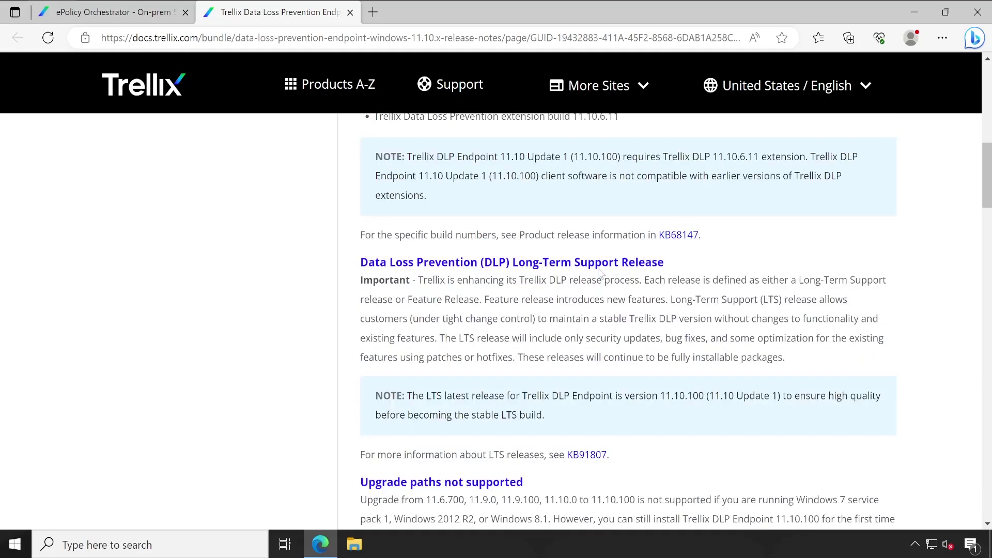
pyautogui.scroll(-1, 600, 273)
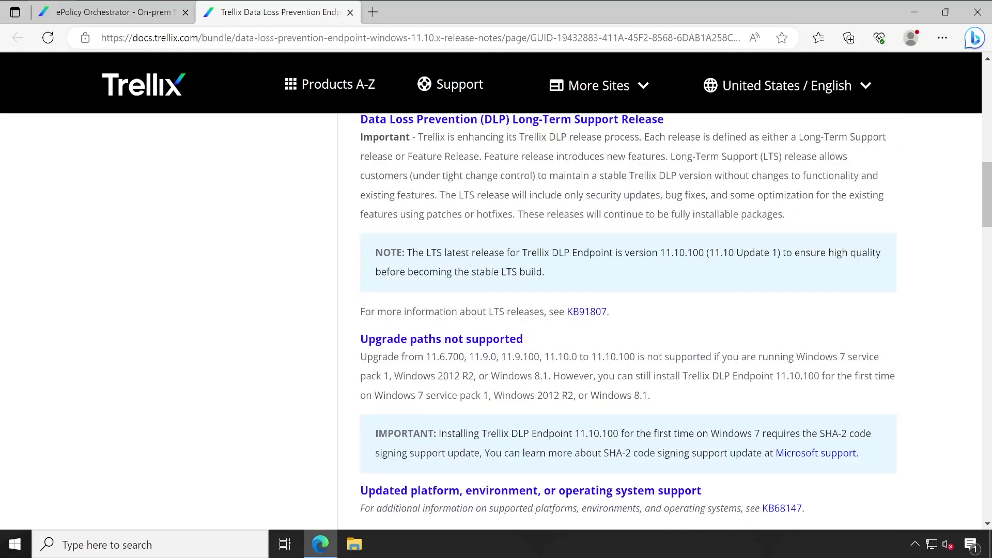
pyautogui.scroll(-1, 594, 274)
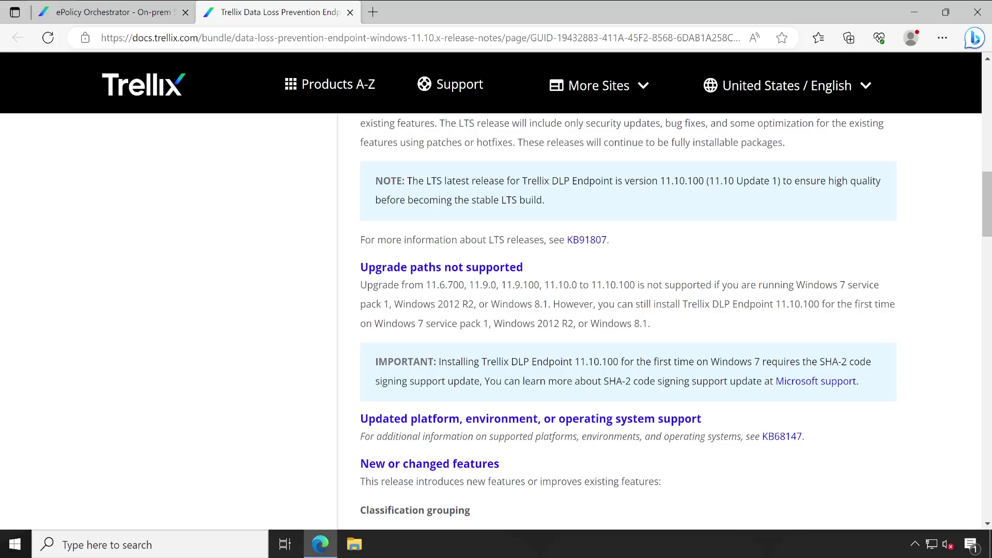
pyautogui.moveTo(646, 285); pyautogui.dragTo(723, 285)
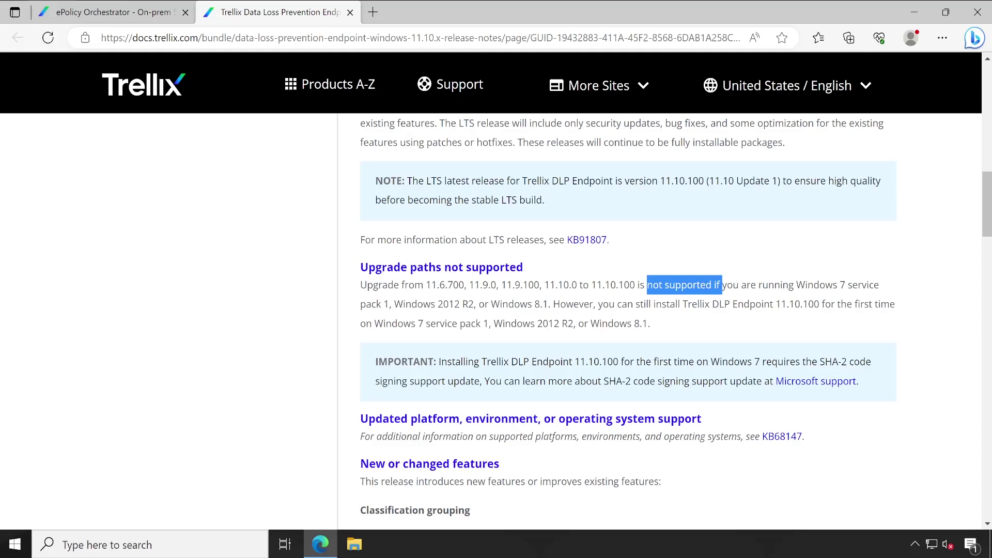
pyautogui.moveTo(796, 285); pyautogui.dragTo(852, 285)
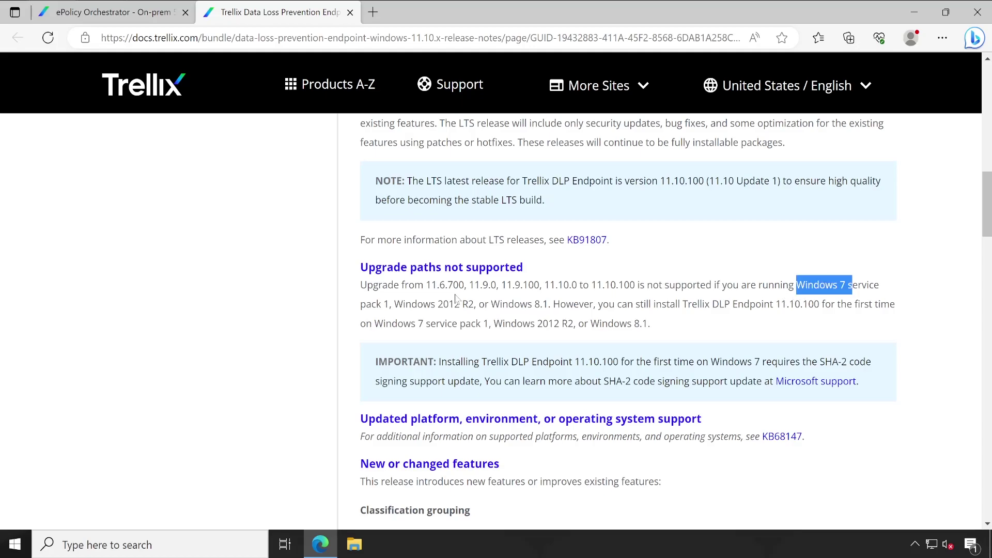
pyautogui.moveTo(405, 305); pyautogui.dragTo(547, 304)
pyautogui.click(500, 310)
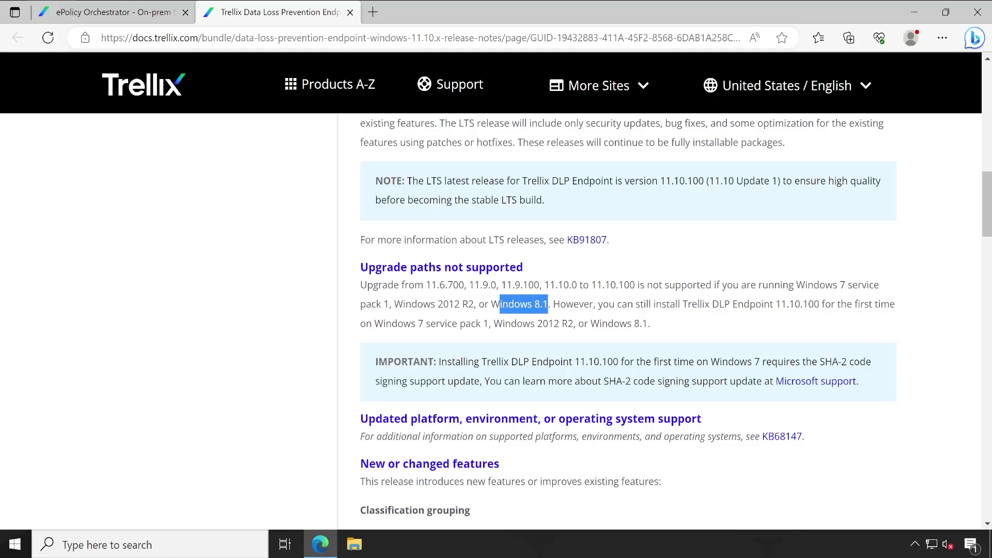
pyautogui.click(564, 309)
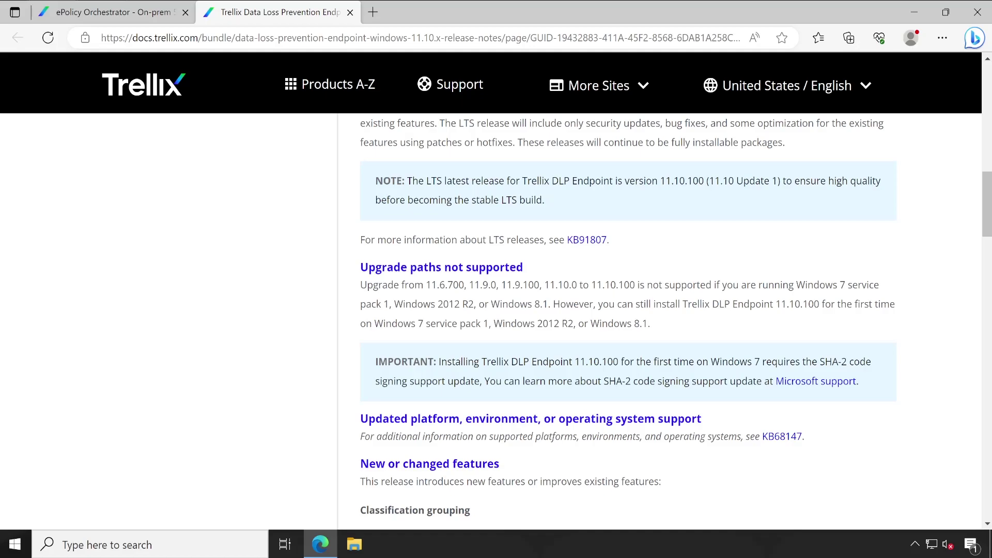
# - Skim the release notes' new features, installation instructions and resolved issues, and return toward the start of the page
pyautogui.scroll(-10, 514, 354)
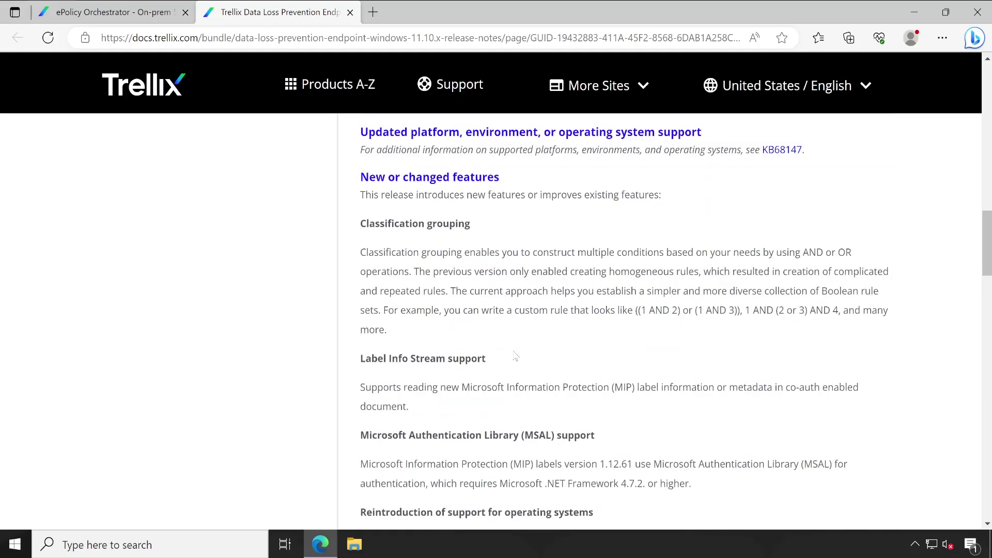
pyautogui.scroll(-4, 514, 354)
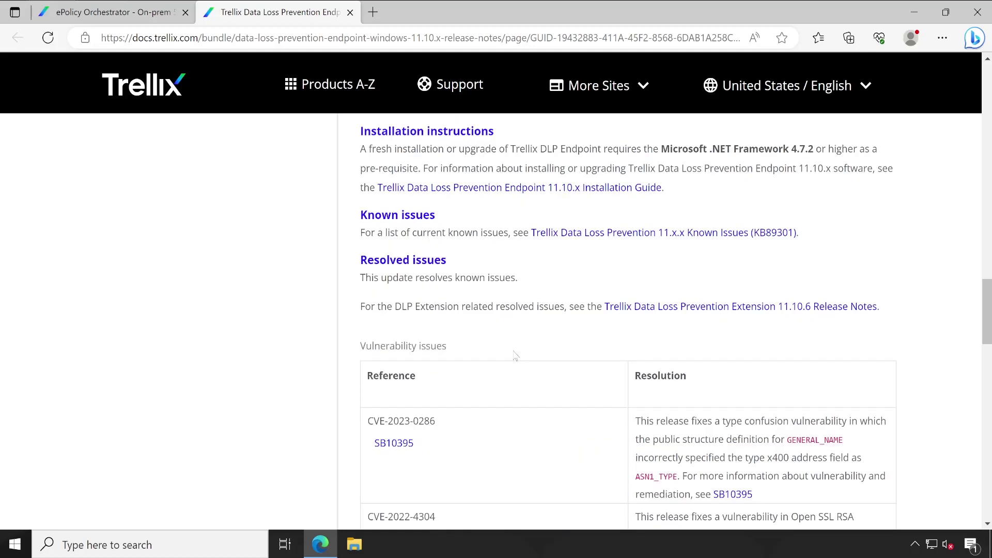
pyautogui.scroll(3, 514, 354)
pyautogui.scroll(11, 514, 355)
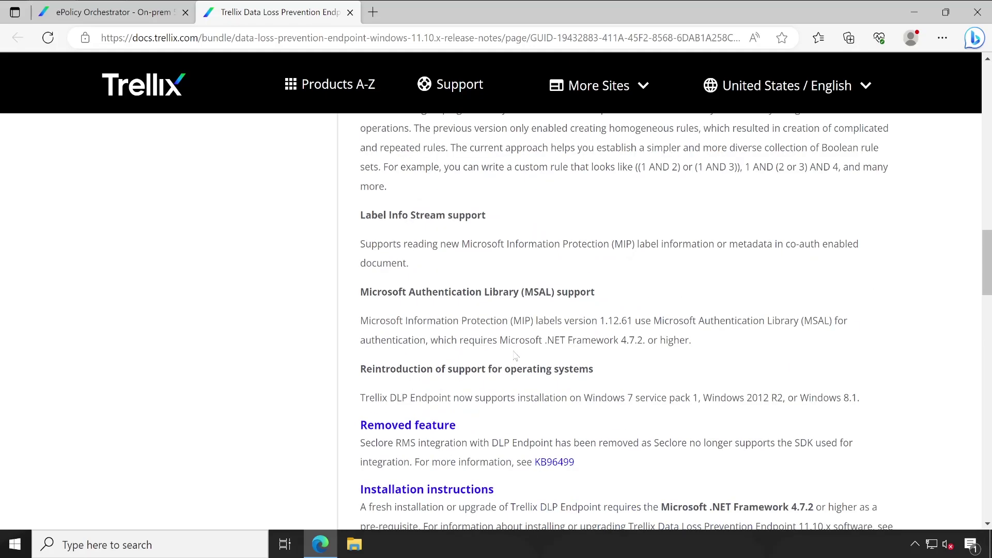
pyautogui.scroll(10, 359, 348)
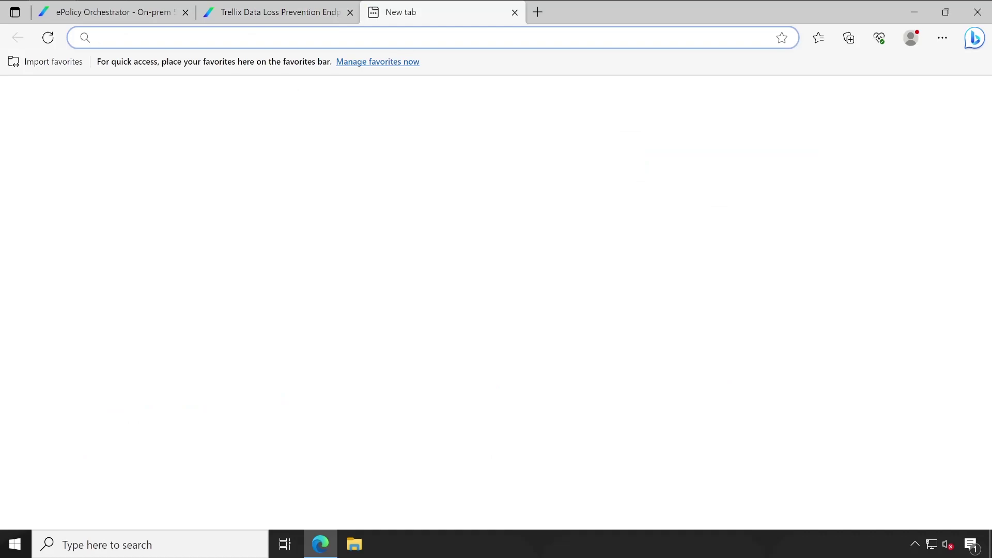
# - Search the web in a new tab for "trellix dlp known issue"
pyautogui.write('trellix ')
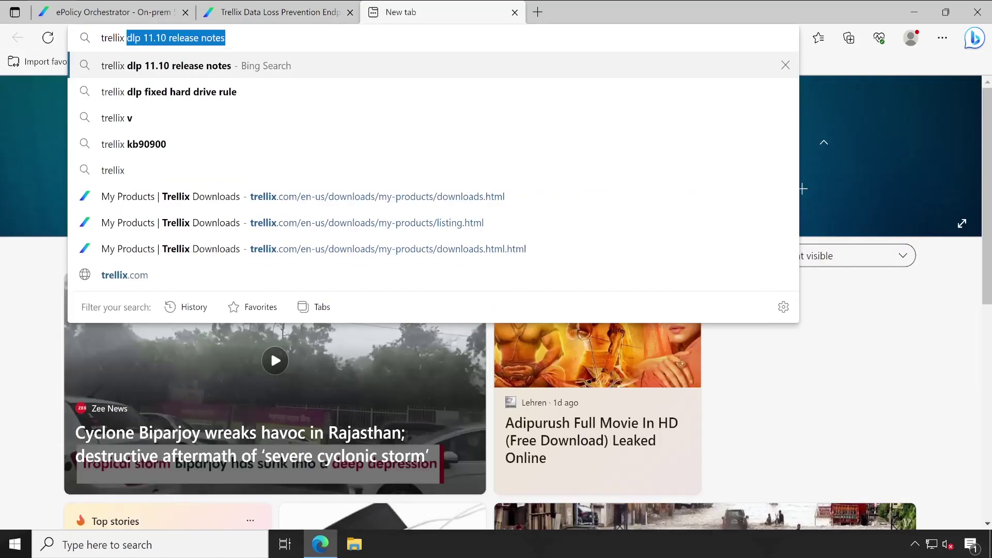
pyautogui.write('dlp known issue')
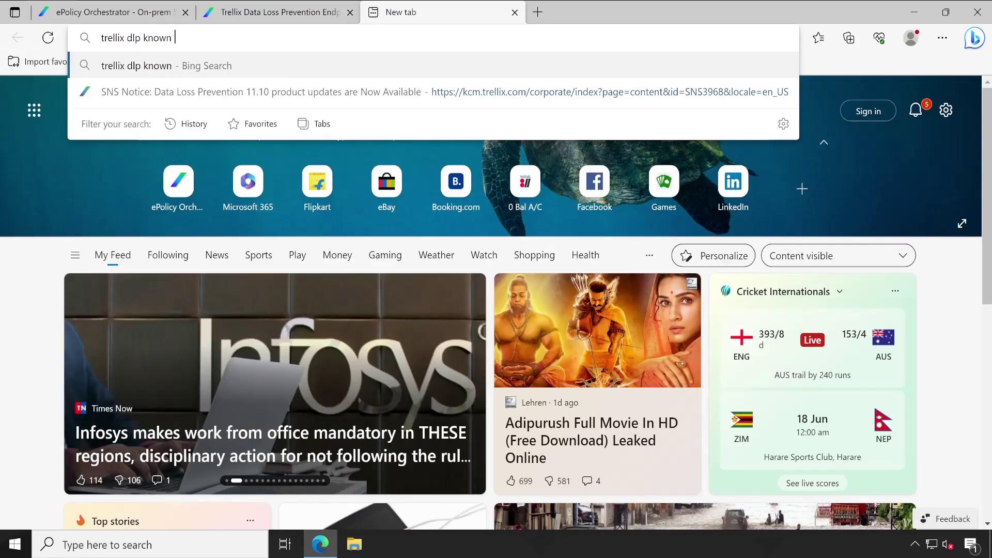
pyautogui.press('Return')
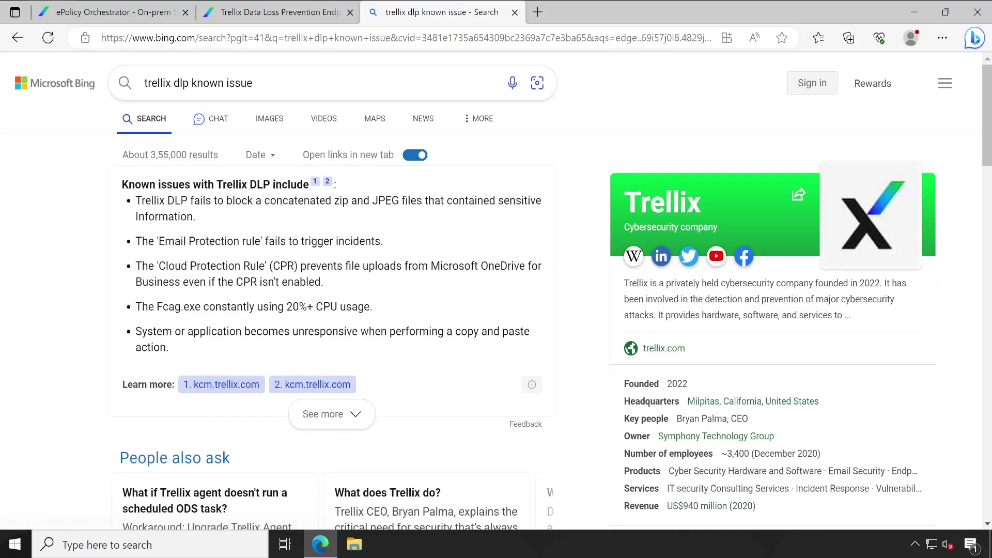
# - Open the "Data Loss Prevention 11.x Known Issues" search result in a new tab and check the article ID in its address
pyautogui.scroll(-1, 247, 323)
pyautogui.scroll(-4, 330, 289)
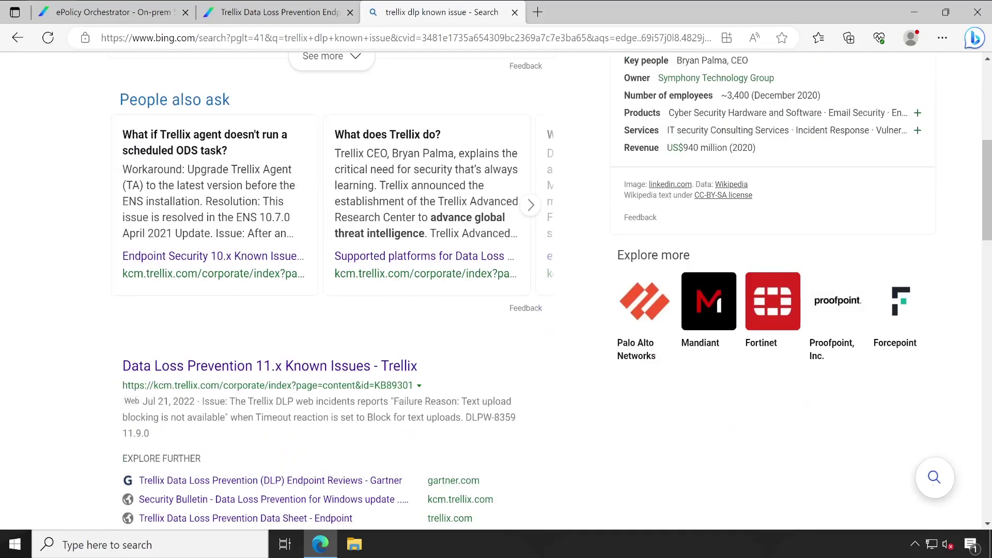
pyautogui.rightClick(235, 377)
pyautogui.click(289, 175)
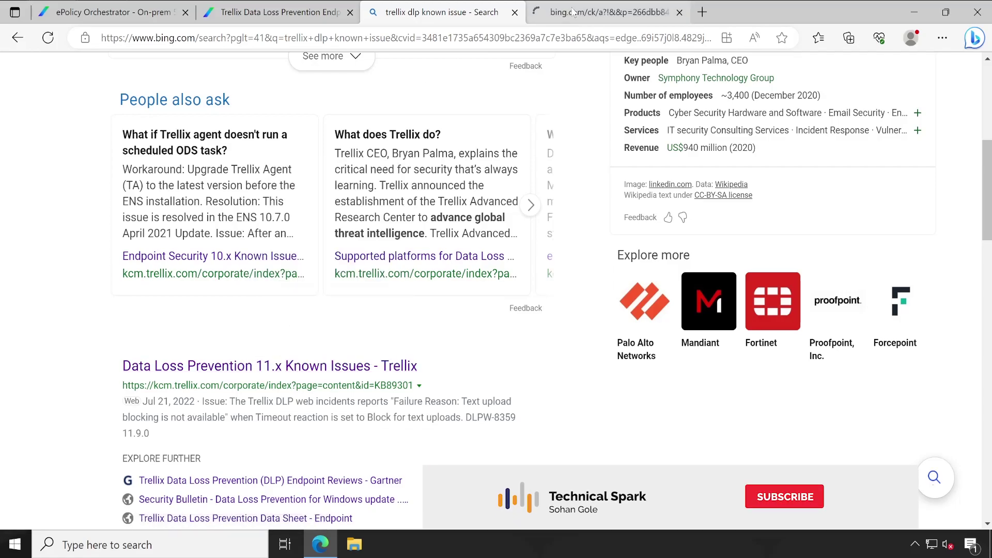
pyautogui.click(584, 16)
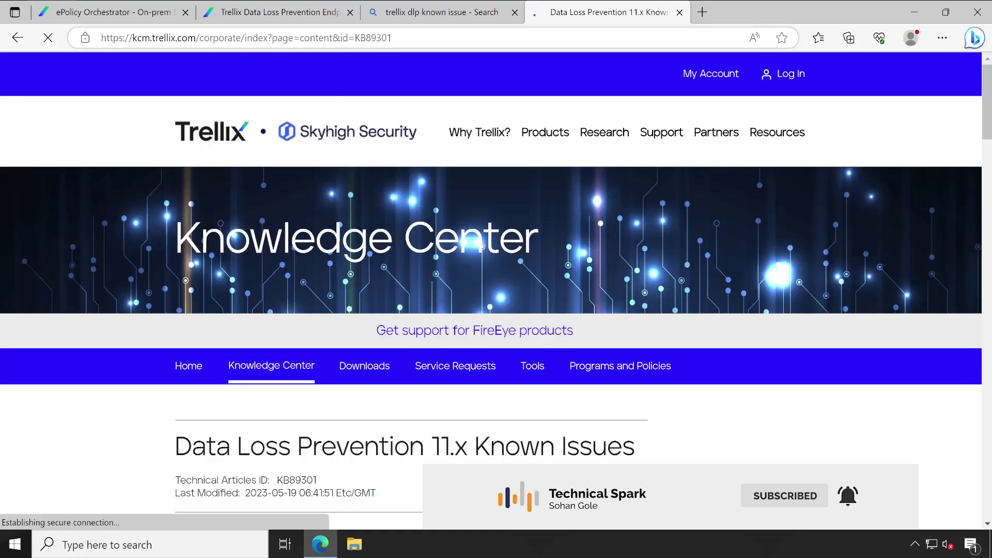
pyautogui.doubleClick(372, 38)
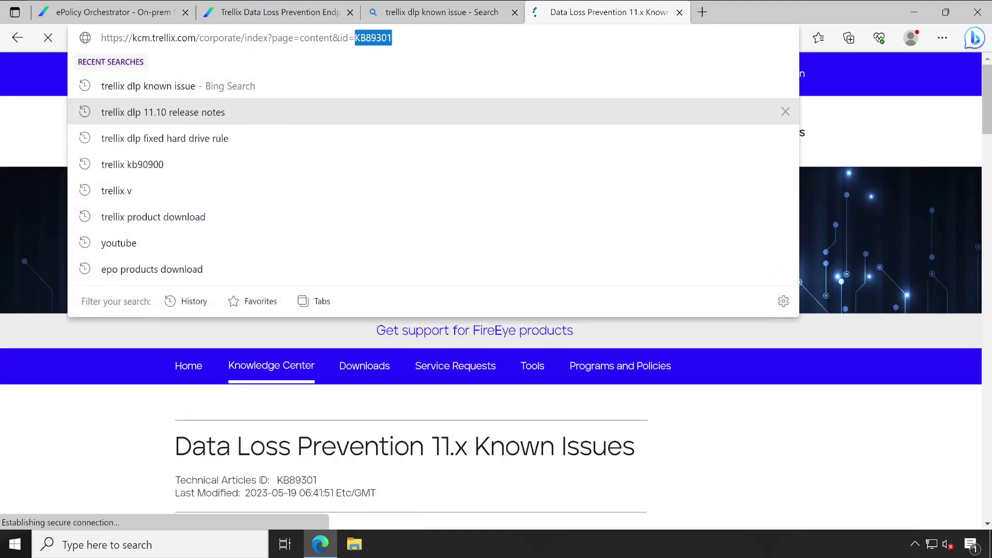
pyautogui.click(674, 442)
# - Expand the DLP Endpoint 11.x known issues section and examine the critical resolved issues
pyautogui.scroll(-4, 674, 442)
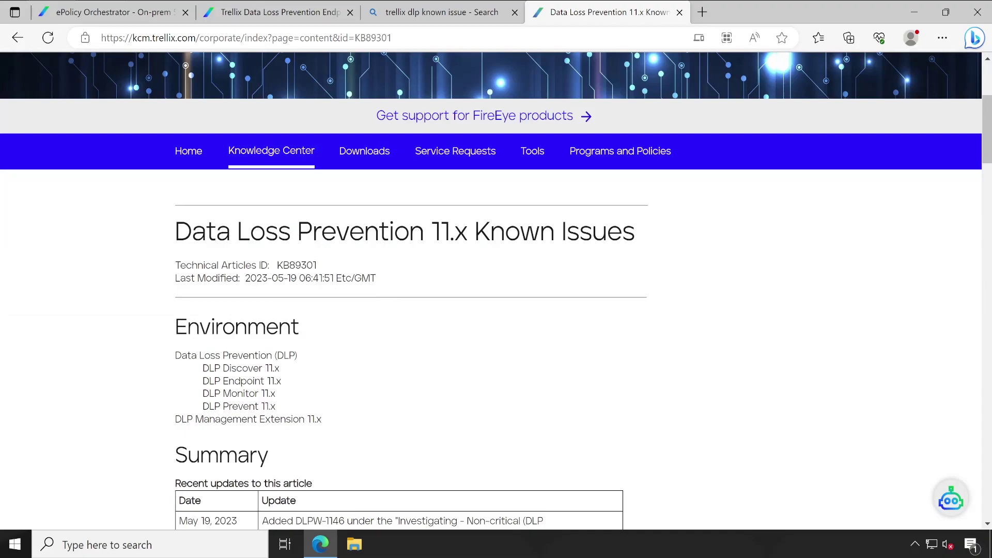
pyautogui.scroll(-12, 609, 316)
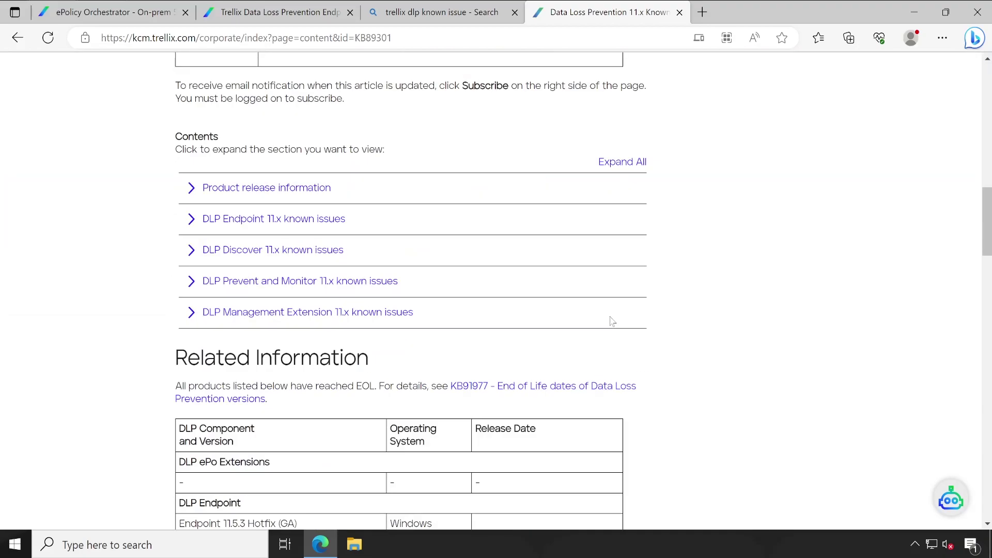
pyautogui.click(192, 219)
pyautogui.scroll(-1, 370, 269)
pyautogui.moveTo(213, 181); pyautogui.dragTo(415, 182)
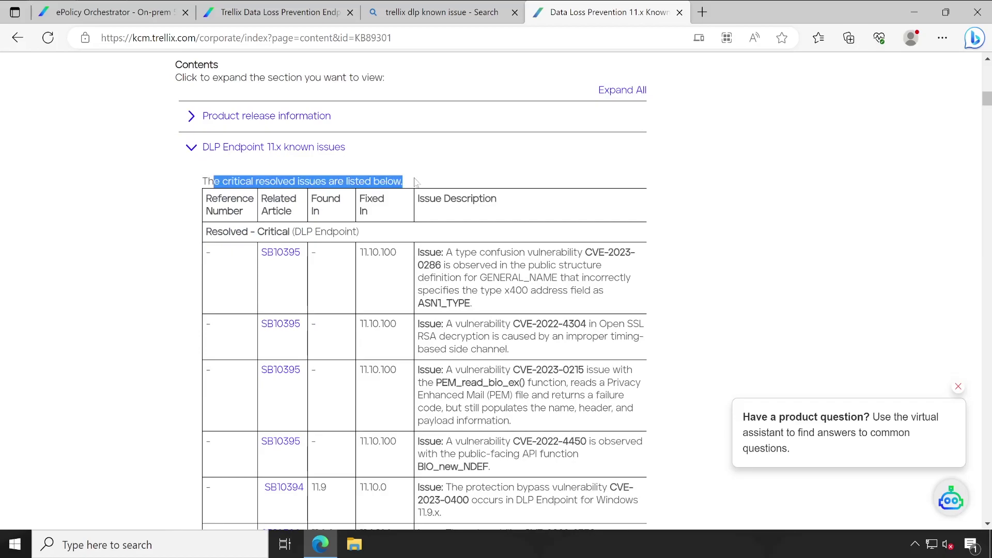
# - Check the fixed-in version and CVE number of the first critical issue, and skim the remaining critical DLP Endpoint entries
pyautogui.moveTo(363, 253); pyautogui.dragTo(404, 256)
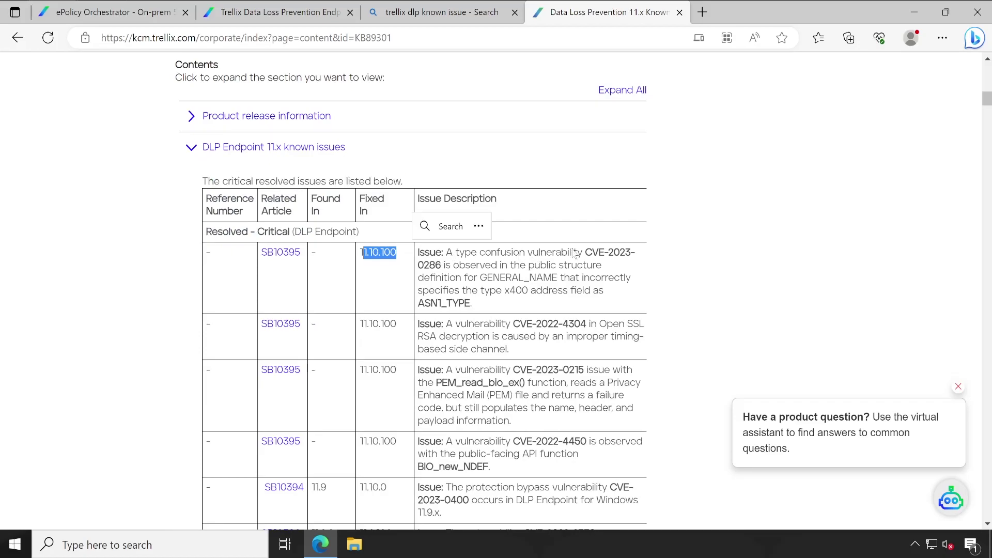
pyautogui.click(588, 253)
pyautogui.moveTo(584, 252); pyautogui.dragTo(443, 270)
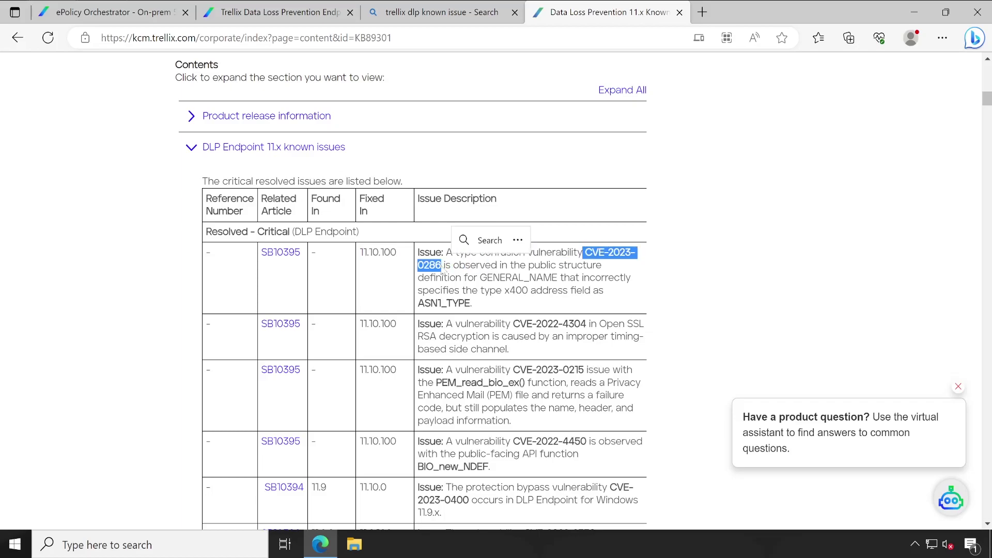
pyautogui.click(573, 275)
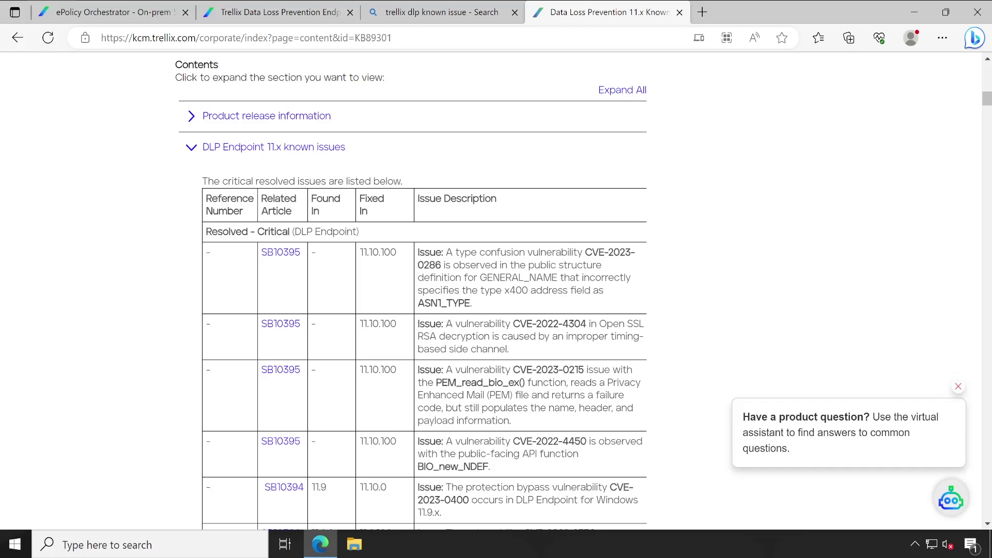
pyautogui.scroll(-4, 424, 289)
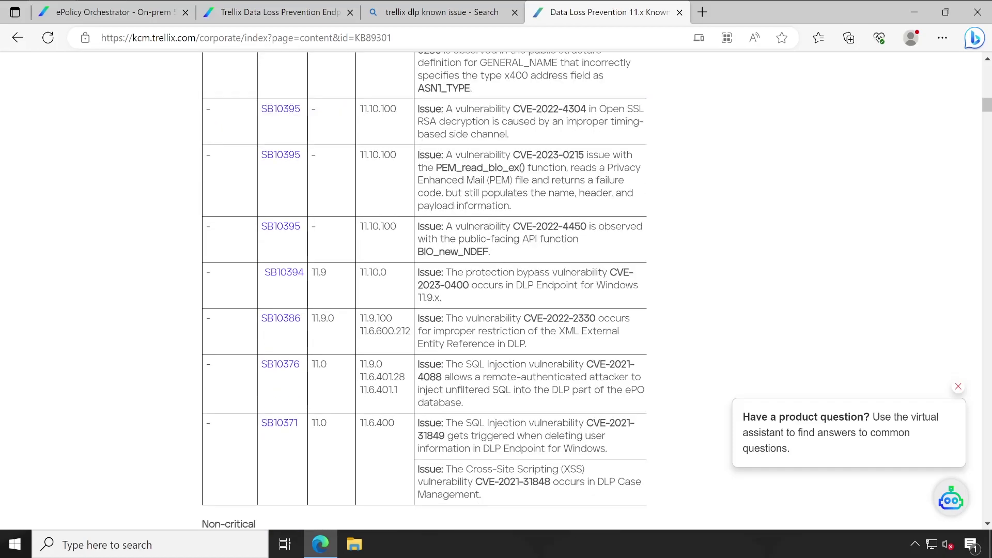
pyautogui.scroll(3, 487, 369)
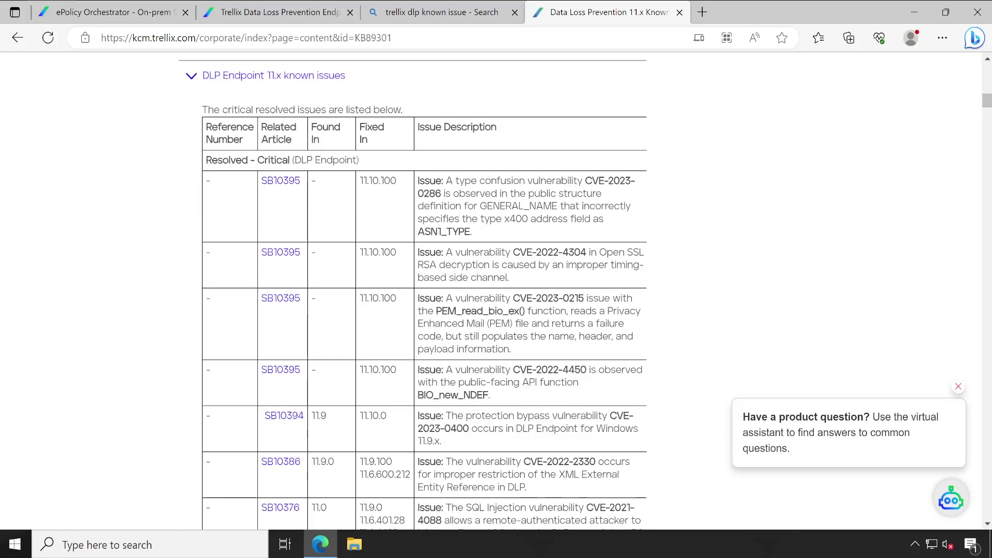
pyautogui.moveTo(227, 110); pyautogui.dragTo(370, 110)
# - Examine the resolved non-critical DLP Endpoint issues in the article, and close the web search tab
pyautogui.scroll(-7, 378, 321)
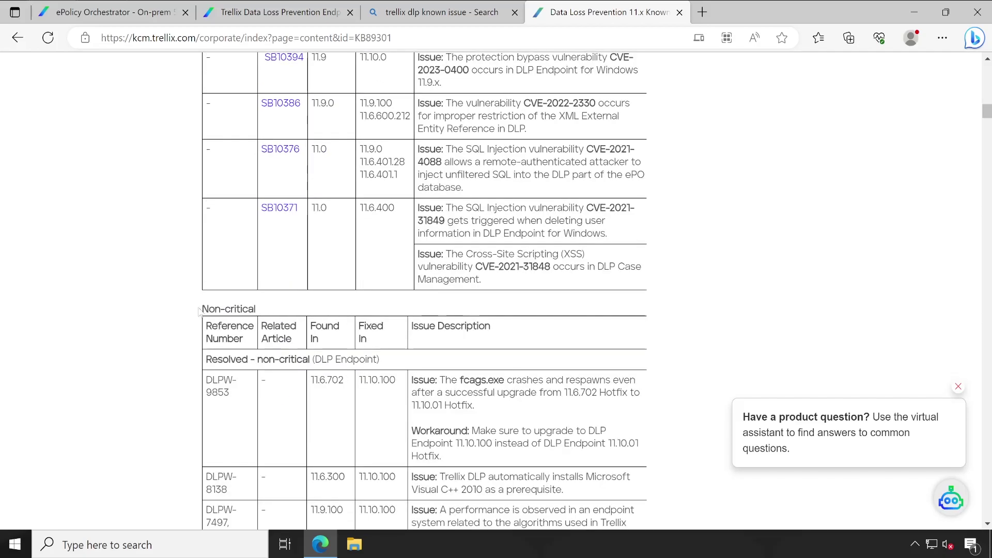
pyautogui.moveTo(203, 309); pyautogui.dragTo(269, 309)
pyautogui.scroll(-4, 346, 360)
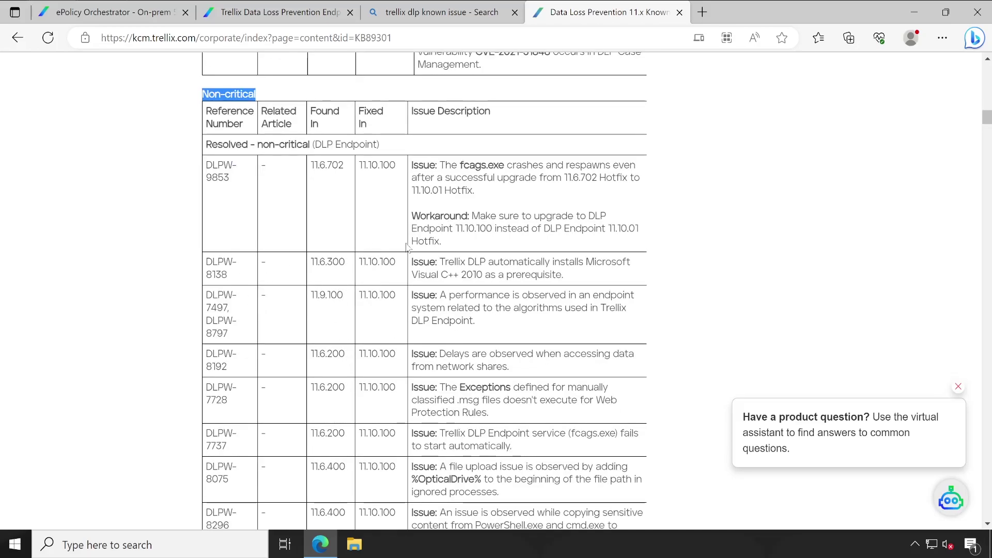
pyautogui.click(514, 12)
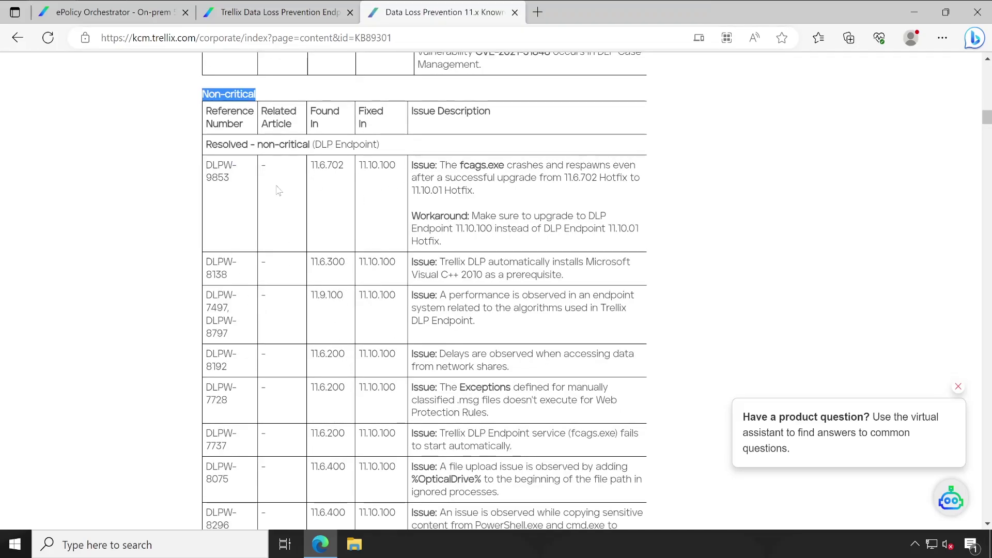
# - Open the Server Task Log in ePolicy Orchestrator and filter it to tasks that are in progress
pyautogui.click(97, 13)
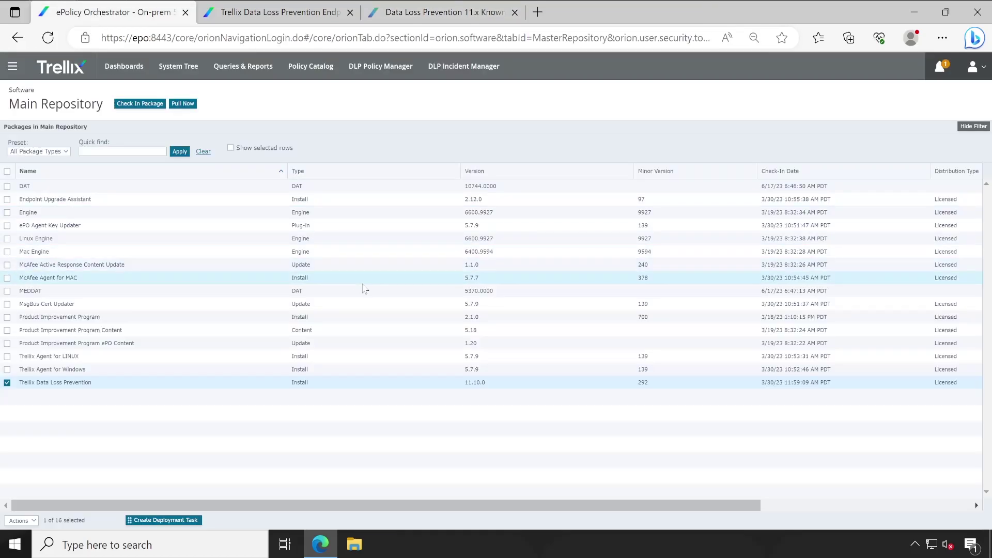
pyautogui.click(13, 68)
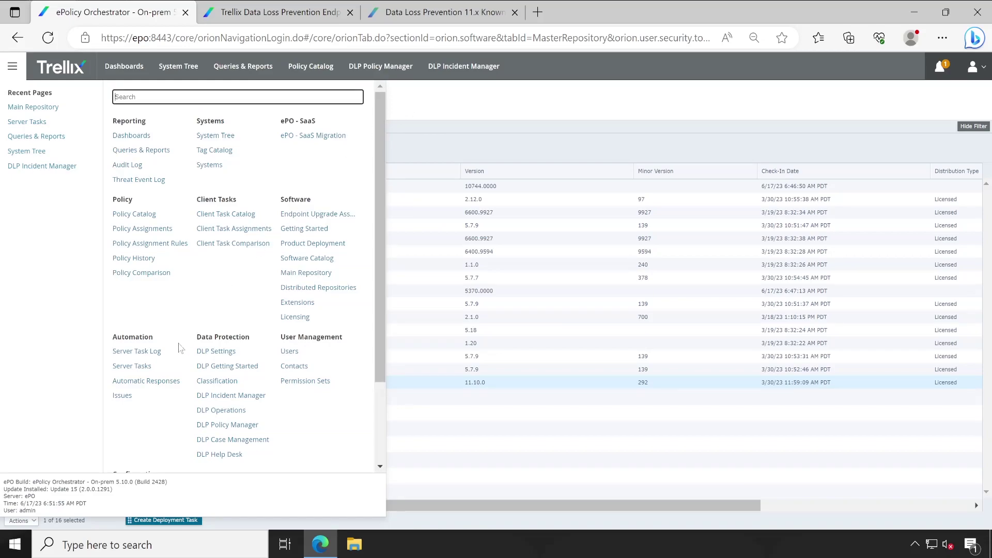
pyautogui.click(148, 353)
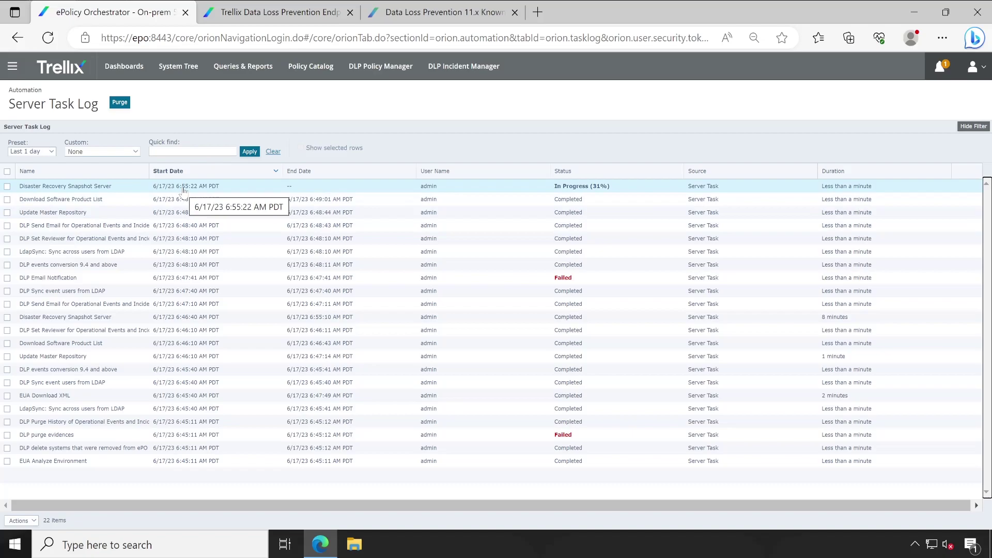
pyautogui.click(46, 153)
pyautogui.click(39, 179)
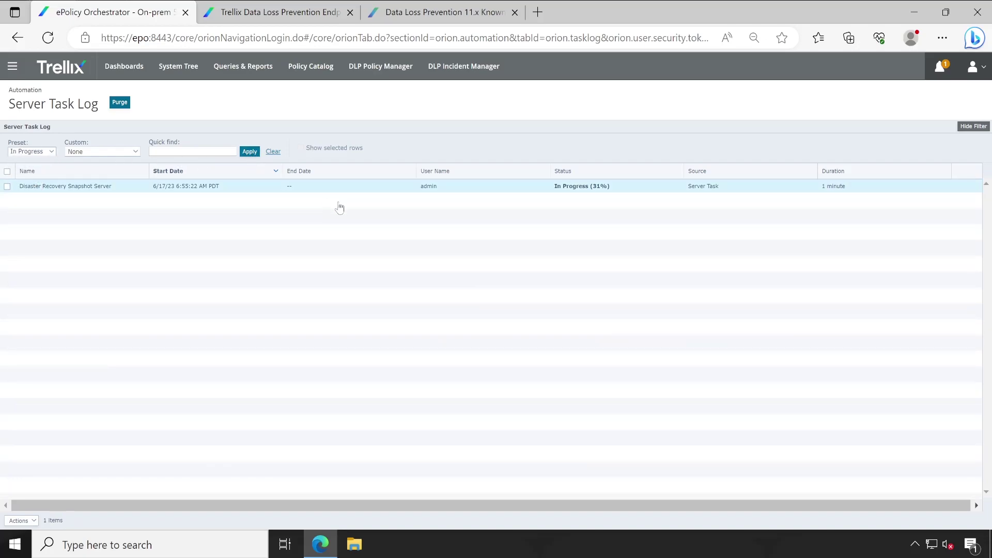
# - View the log details of the running Disaster Recovery Snapshot Server task, check its name, and return to the task list
pyautogui.click(83, 187)
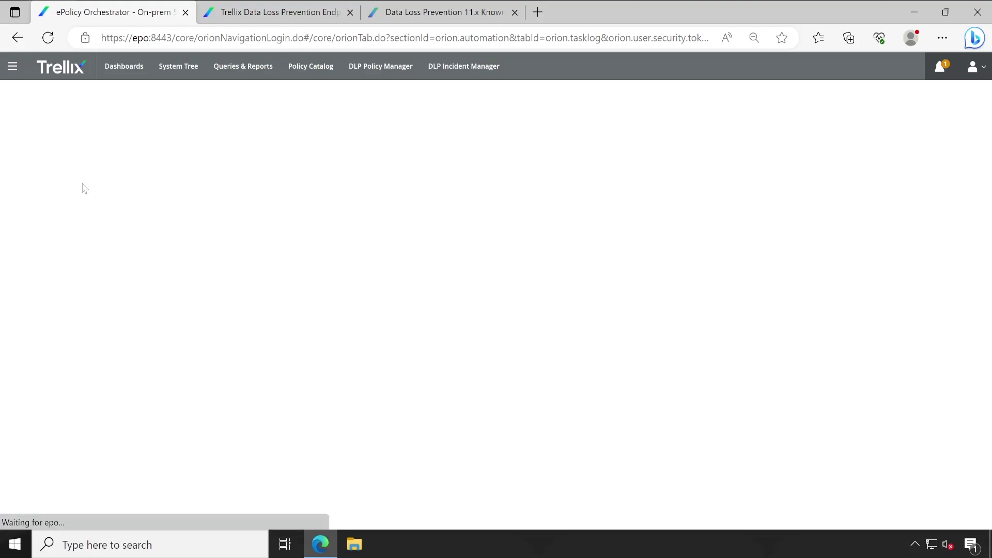
pyautogui.click(978, 519)
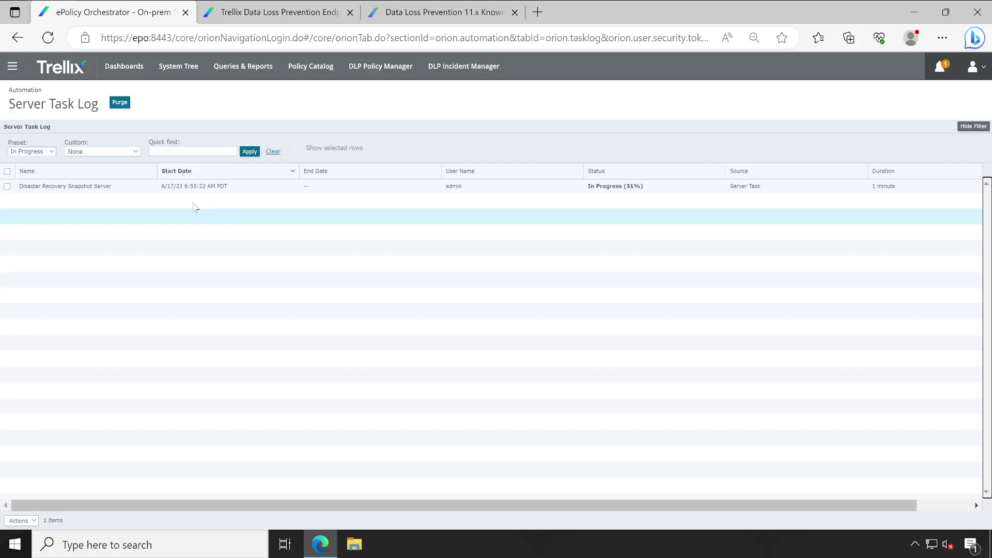
pyautogui.moveTo(119, 191); pyautogui.dragTo(36, 191)
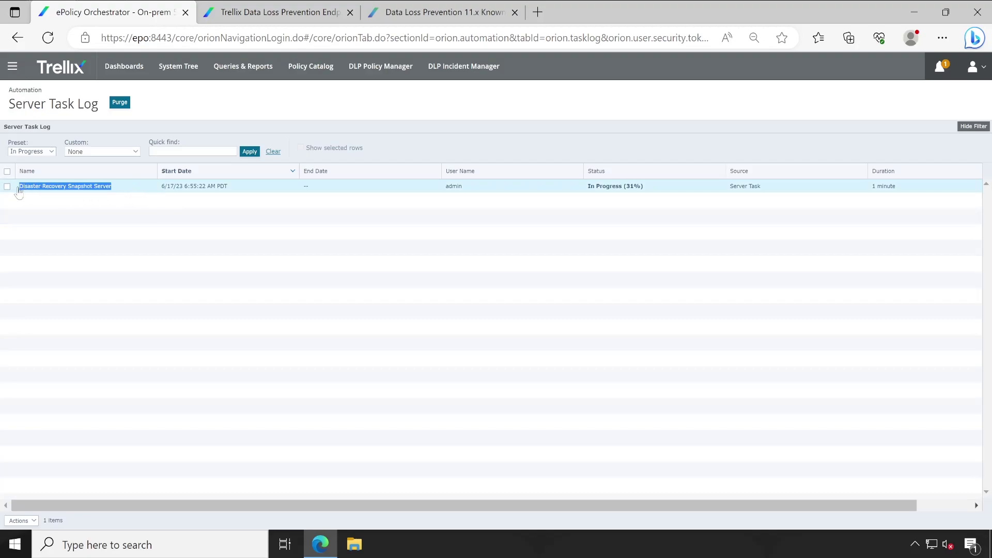
pyautogui.click(36, 191)
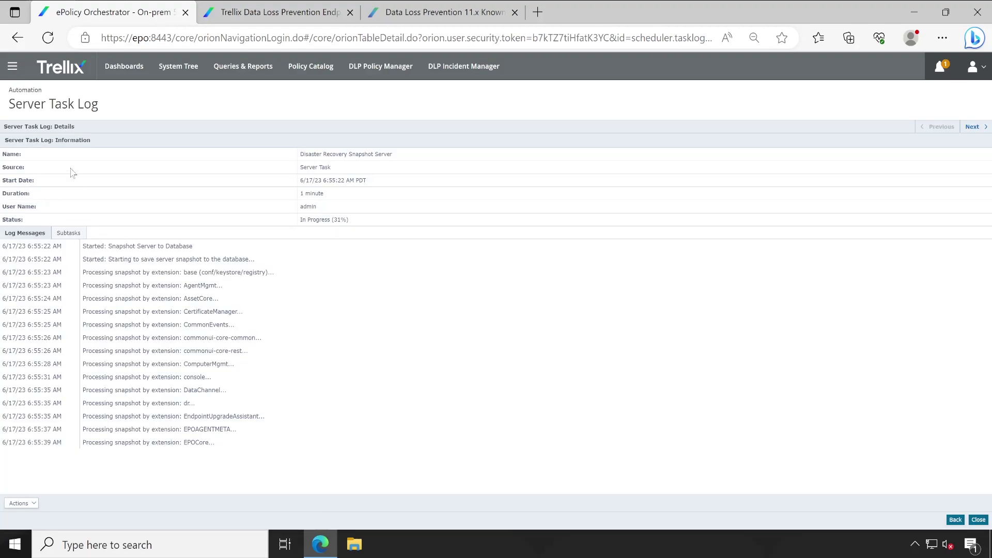
pyautogui.moveTo(398, 157); pyautogui.dragTo(320, 154)
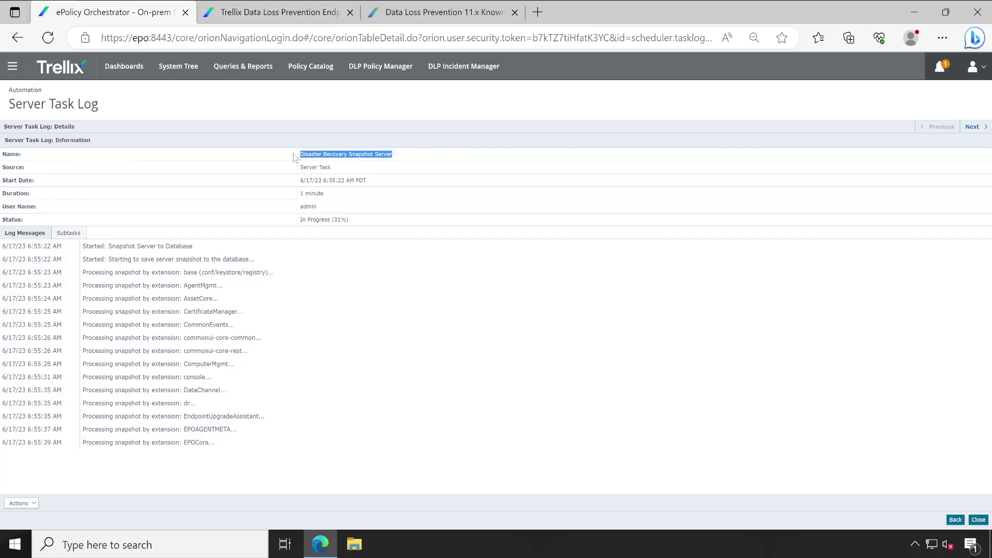
pyautogui.click(978, 519)
# - Show all server tasks and filter the log by the name "Disaster Recovery Snapshot Server"
pyautogui.click(31, 151)
pyautogui.click(32, 159)
pyautogui.click(192, 151)
pyautogui.write('Disaster Recovery Snapshot Server')
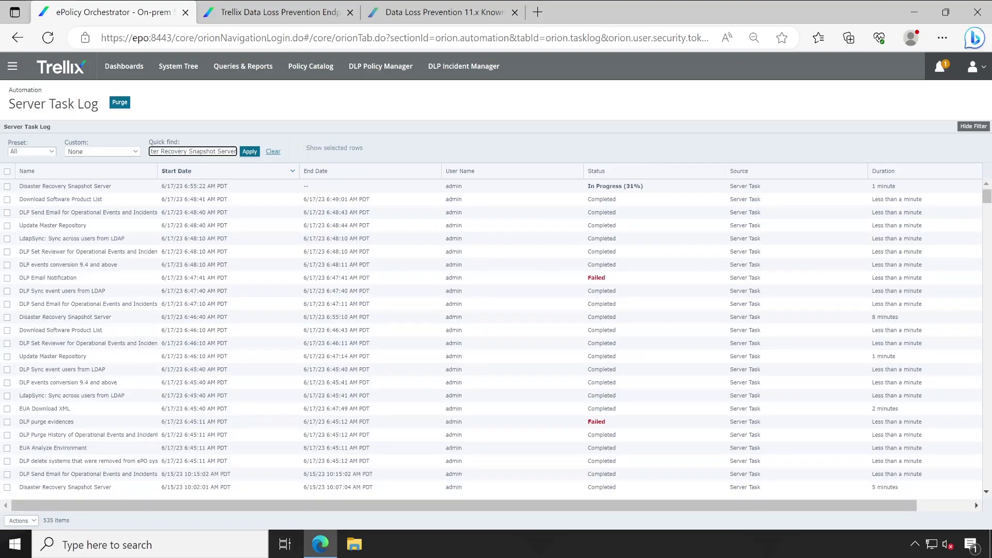
pyautogui.click(250, 152)
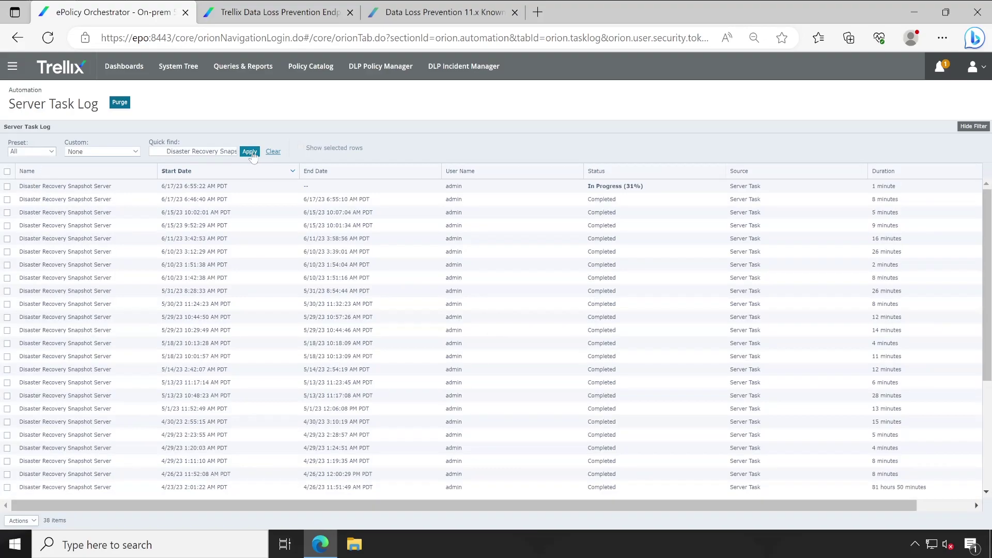
# - Review the duration and log messages of the latest completed Disaster Recovery Snapshot Server run, and return to the task list
pyautogui.click(76, 204)
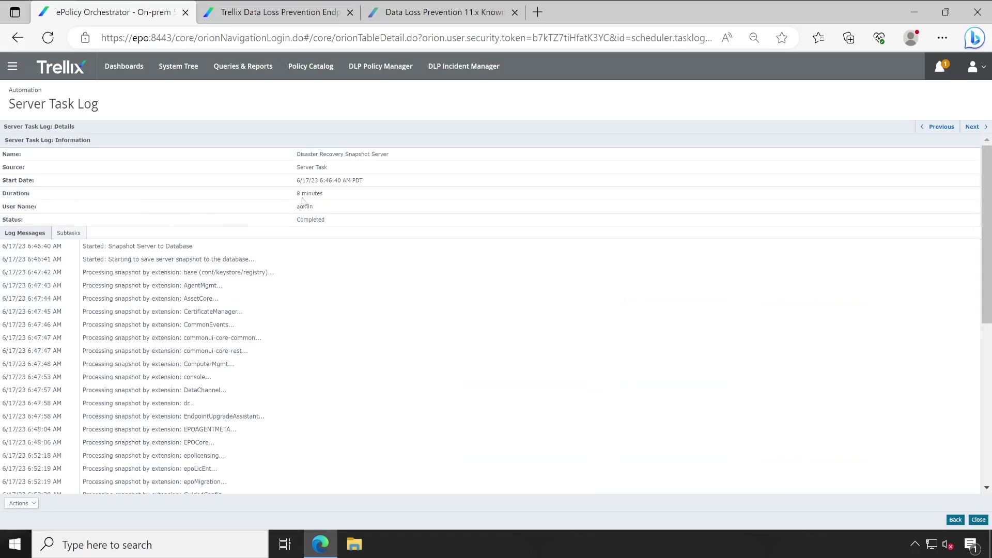
pyautogui.moveTo(335, 199); pyautogui.dragTo(297, 195)
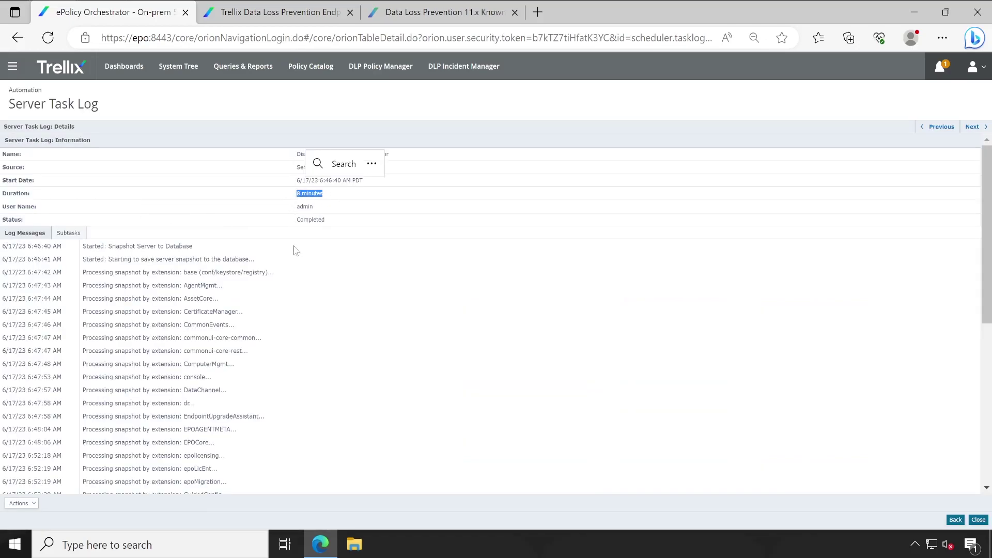
pyautogui.scroll(-10, 342, 321)
pyautogui.scroll(10, 342, 320)
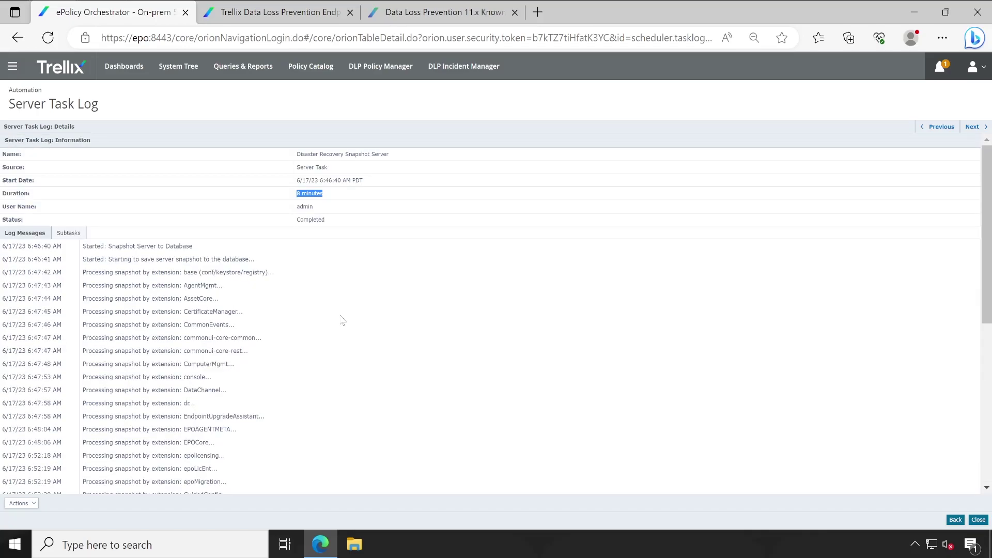
pyautogui.click(978, 520)
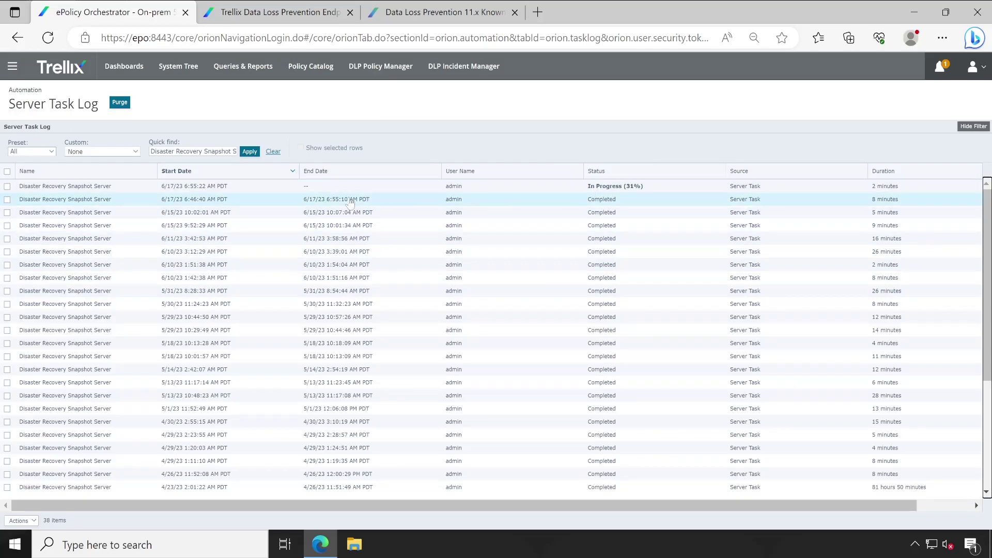
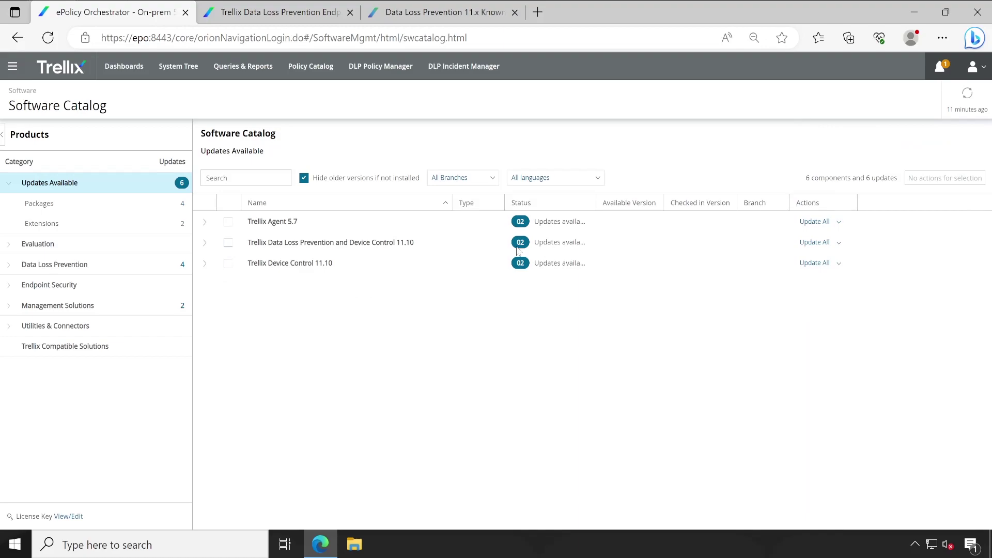
# - Expand Trellix Data Loss Prevention and Device Control 11.10 in the Software Catalog and compare its Windows package and ePO extension versions
pyautogui.click(439, 245)
pyautogui.moveTo(543, 524); pyautogui.dragTo(595, 525)
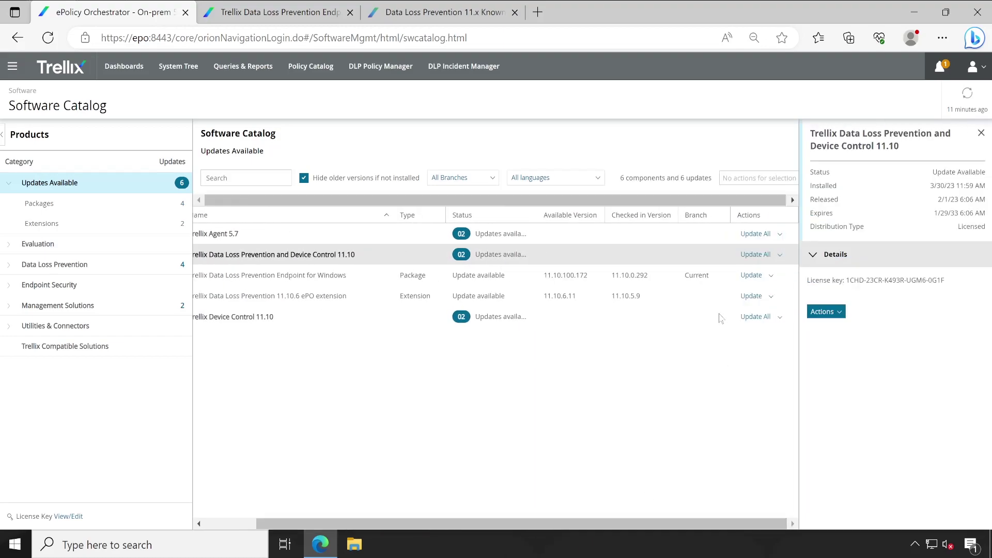
pyautogui.doubleClick(318, 294)
pyautogui.moveTo(317, 275); pyautogui.dragTo(352, 280)
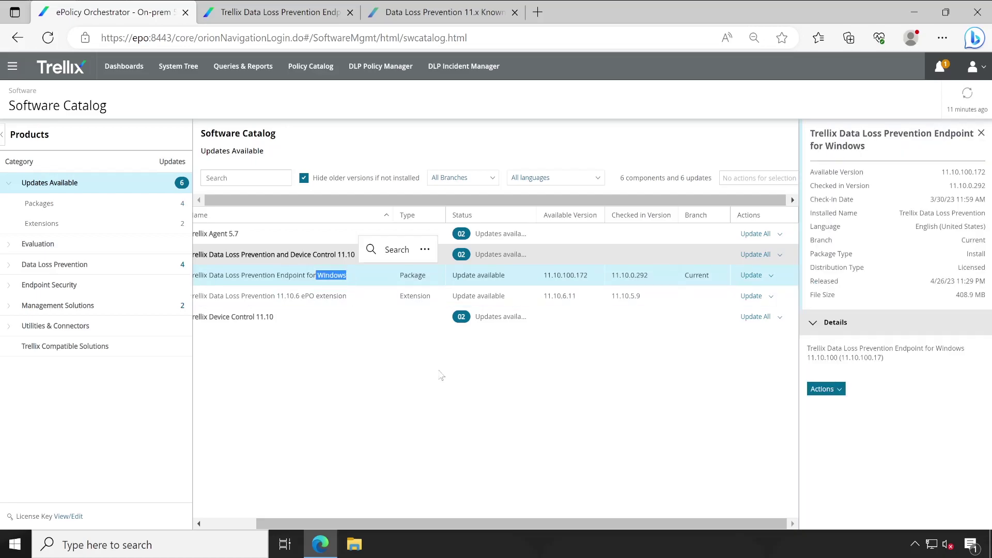
pyautogui.click(601, 356)
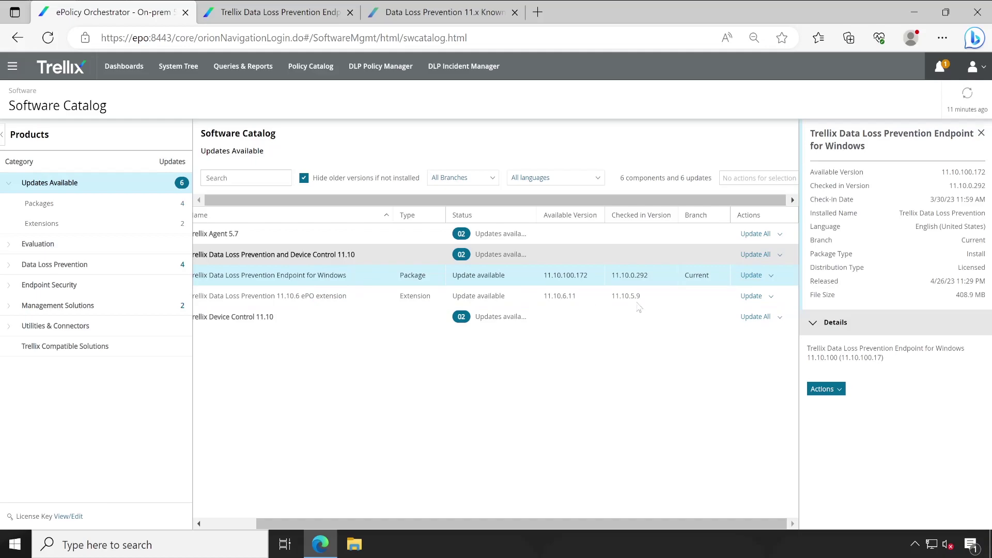
pyautogui.moveTo(644, 298); pyautogui.dragTo(619, 295)
pyautogui.click(664, 377)
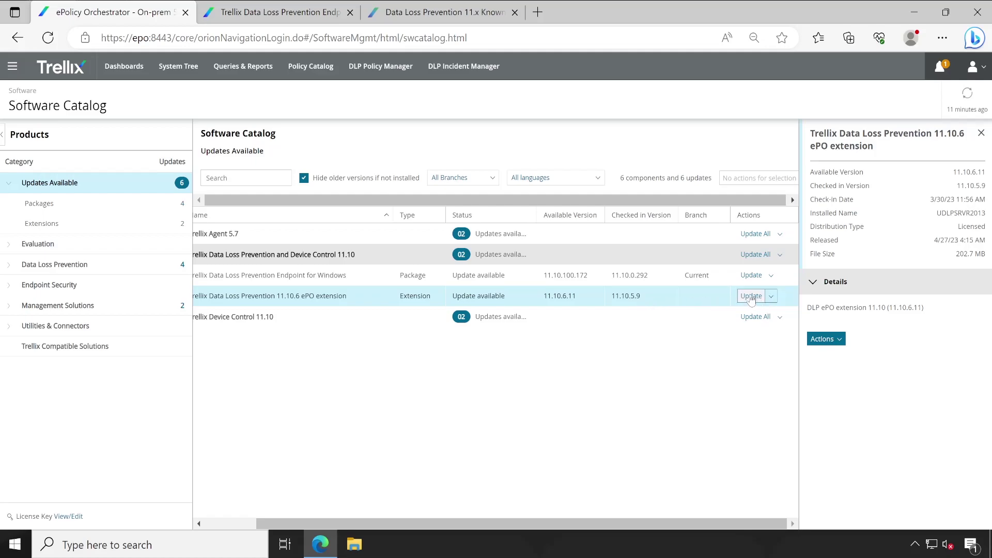
# - Check which actions are available for the DLP 11.10.6 ePO extension and the DLP Endpoint for Windows package, without applying any
pyautogui.click(838, 341)
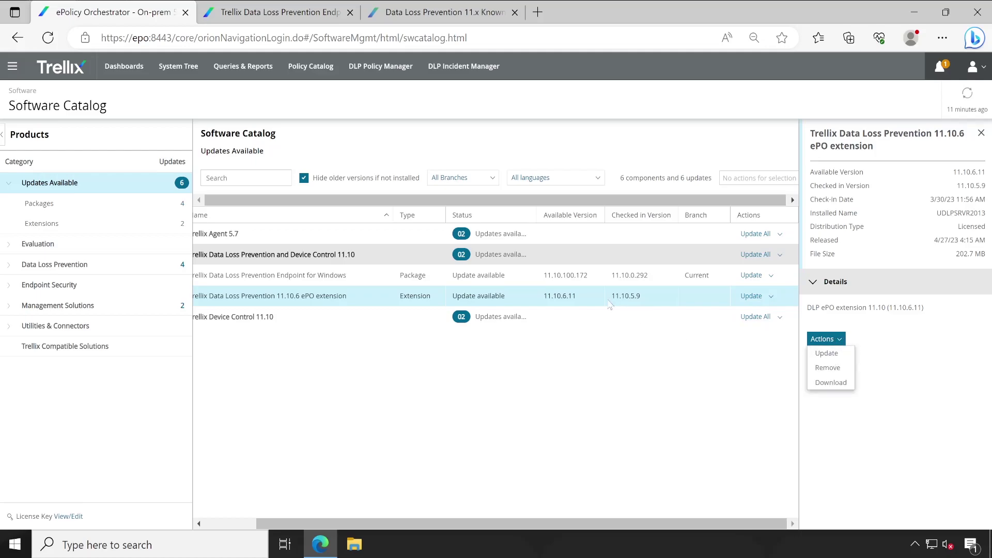
pyautogui.click(771, 275)
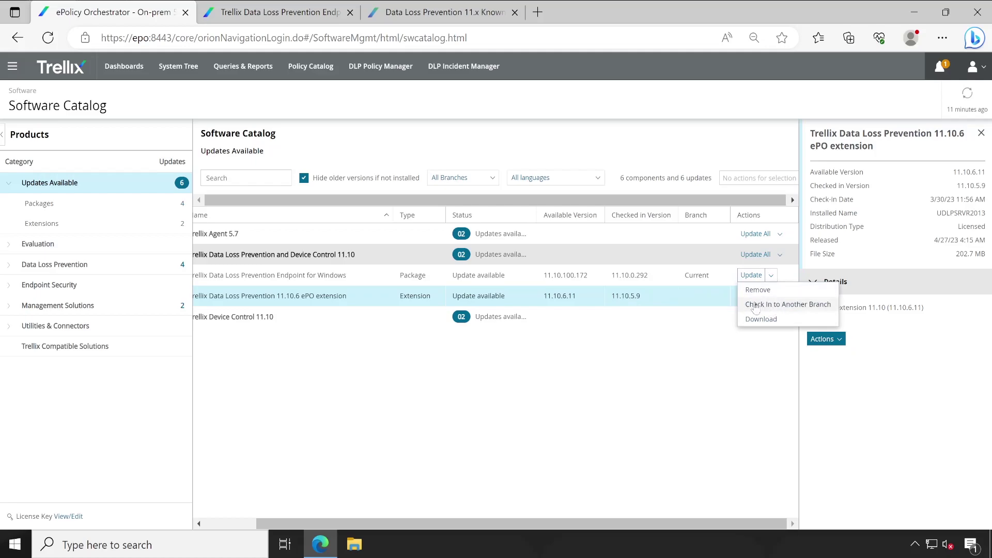
pyautogui.click(677, 336)
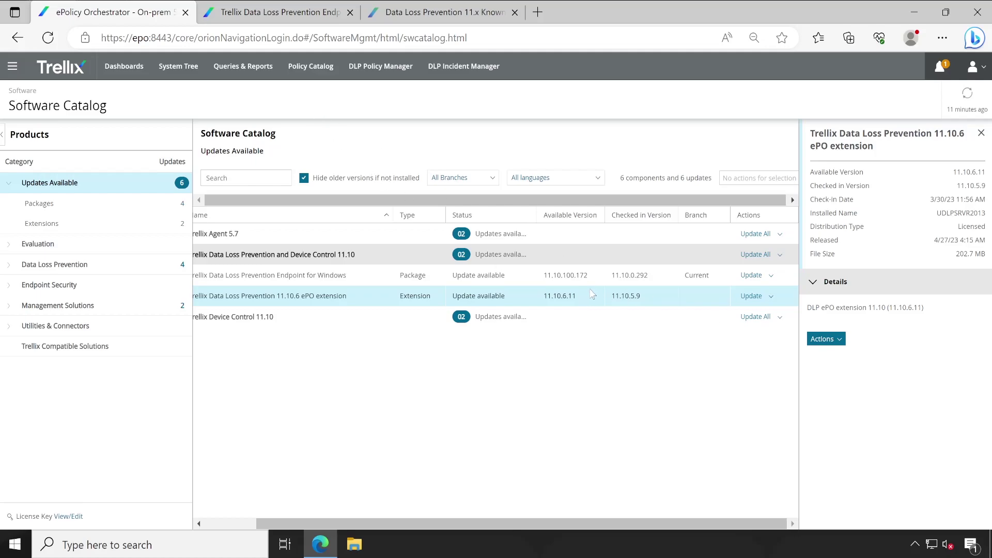
pyautogui.click(771, 297)
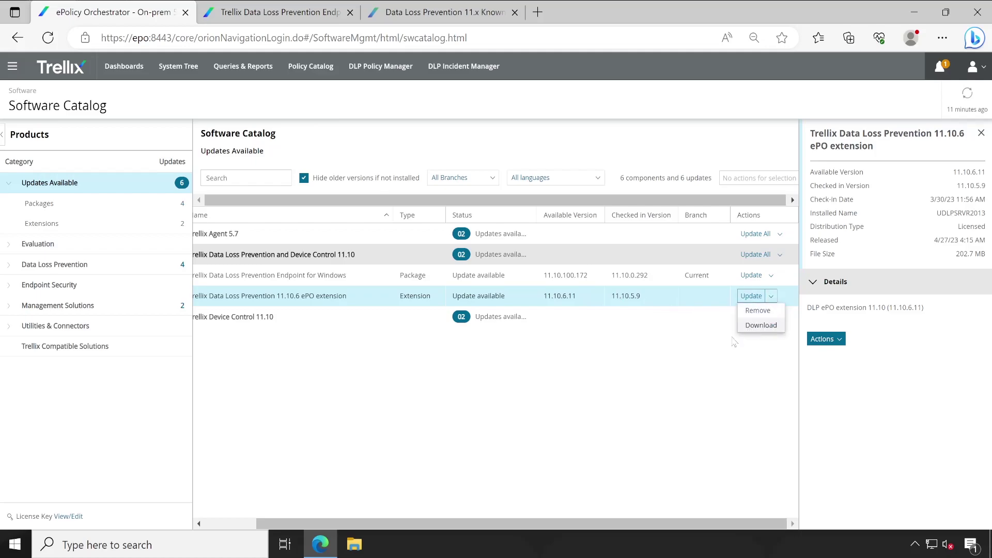
pyautogui.click(769, 276)
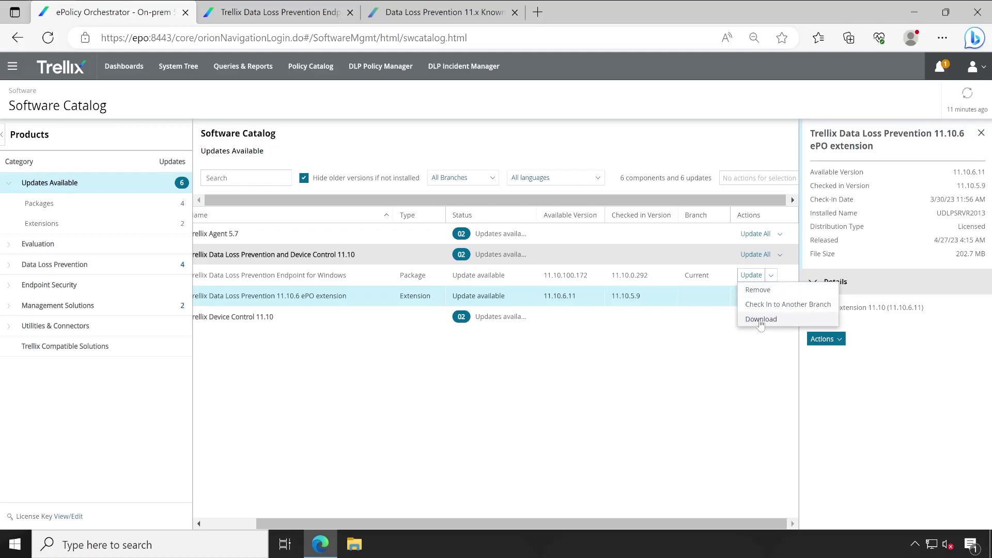
pyautogui.click(619, 368)
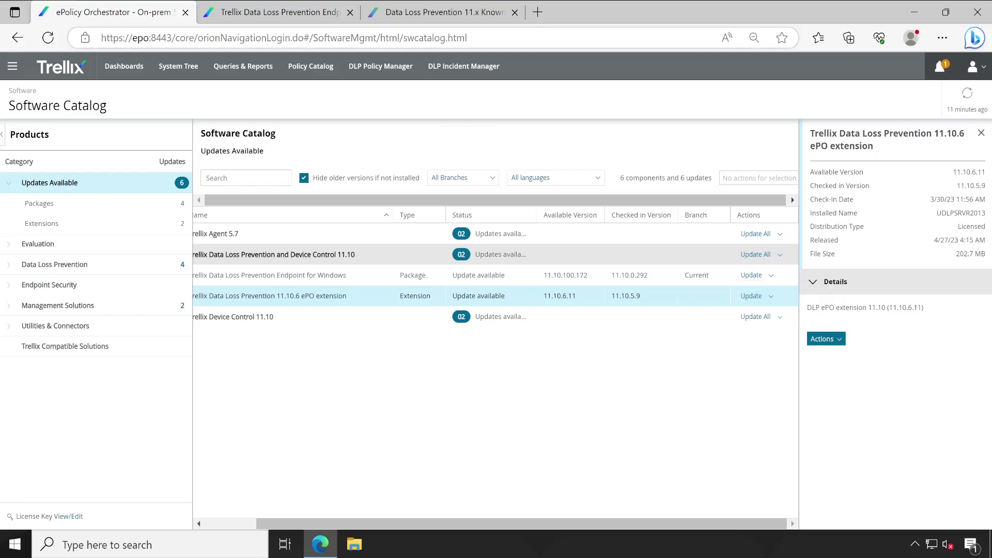
# - Search the web in a new tab for "trellix product download" and open the Trellix Product Downloads page
pyautogui.click(538, 12)
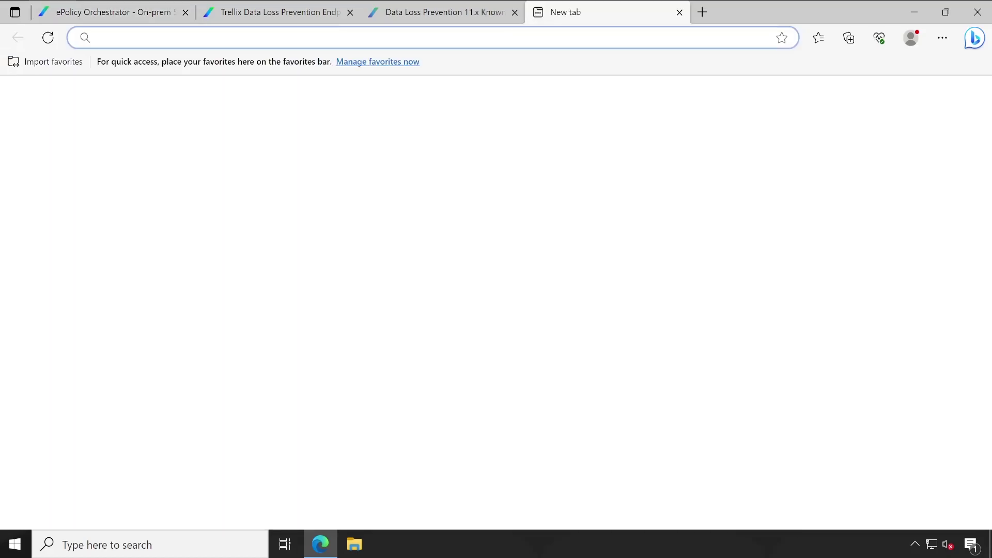
pyautogui.write('trel')
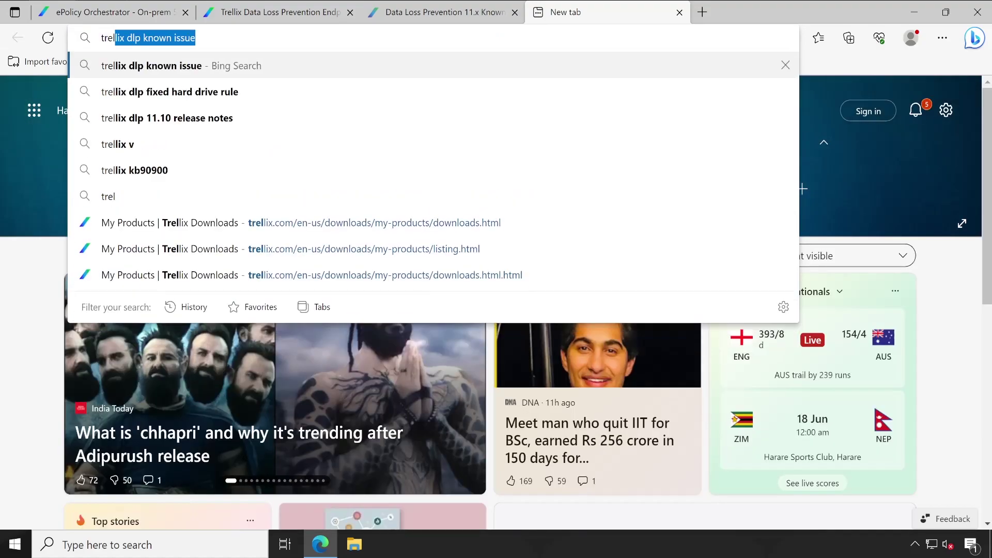
pyautogui.write('lix produc')
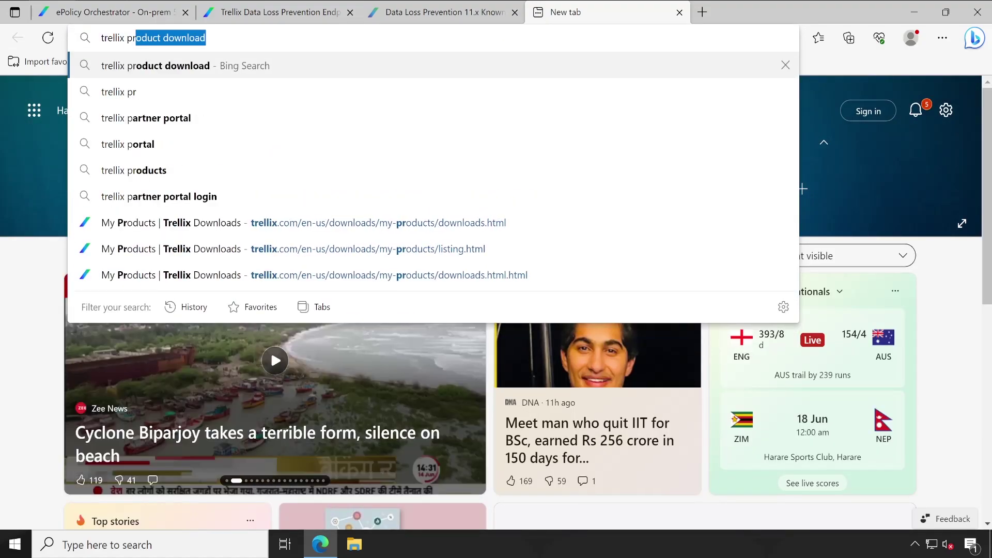
pyautogui.write('t downloa')
pyautogui.press('Return')
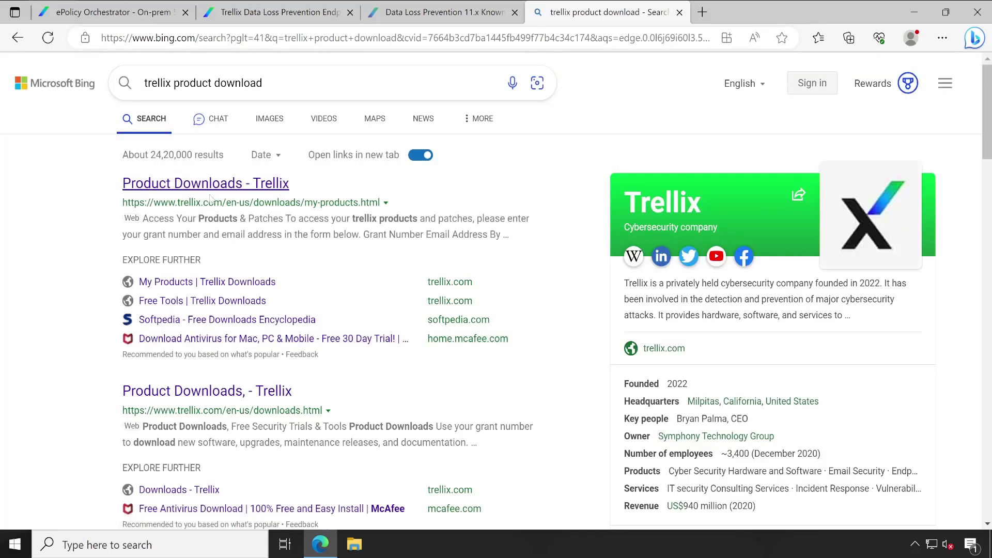
pyautogui.click(218, 190)
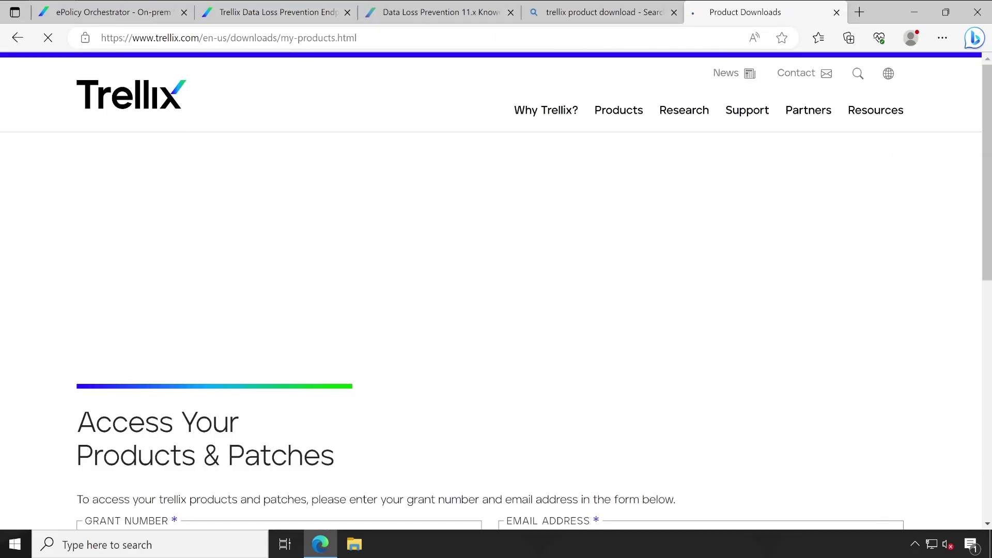
# - Submit the prefilled grant number and email address, filter the products by Data Loss Prevention, and open Trellix Data Loss Prevention and Device Control
pyautogui.scroll(-4, 496, 289)
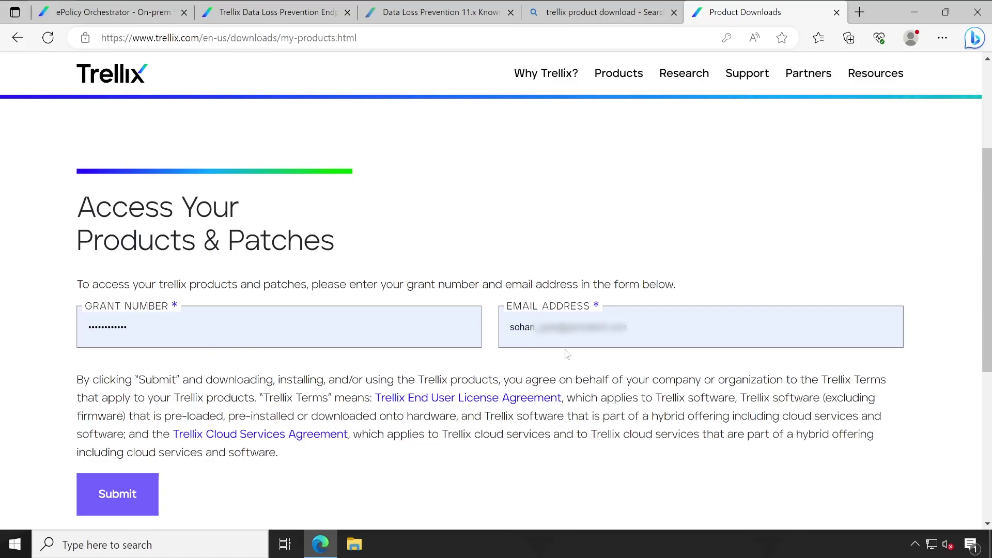
pyautogui.click(131, 506)
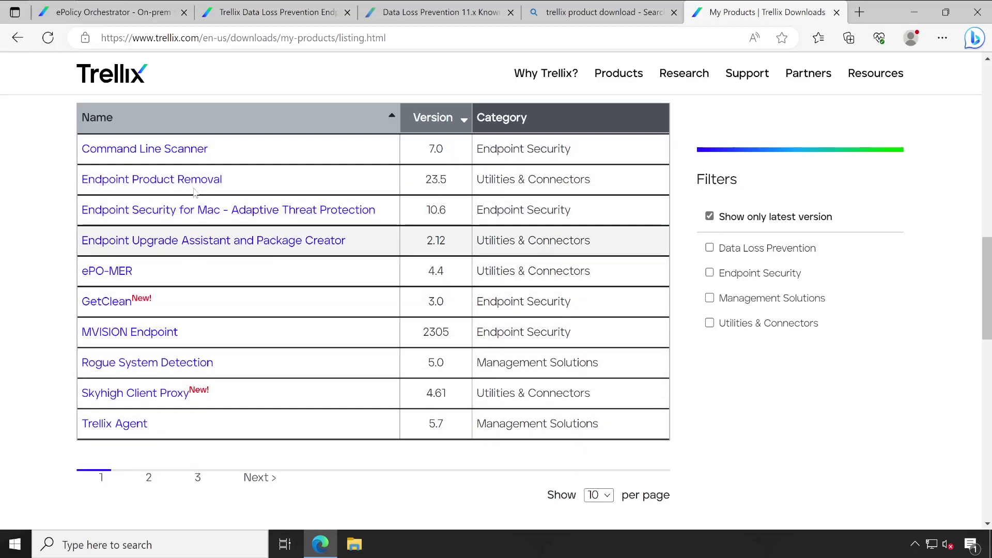
pyautogui.click(710, 248)
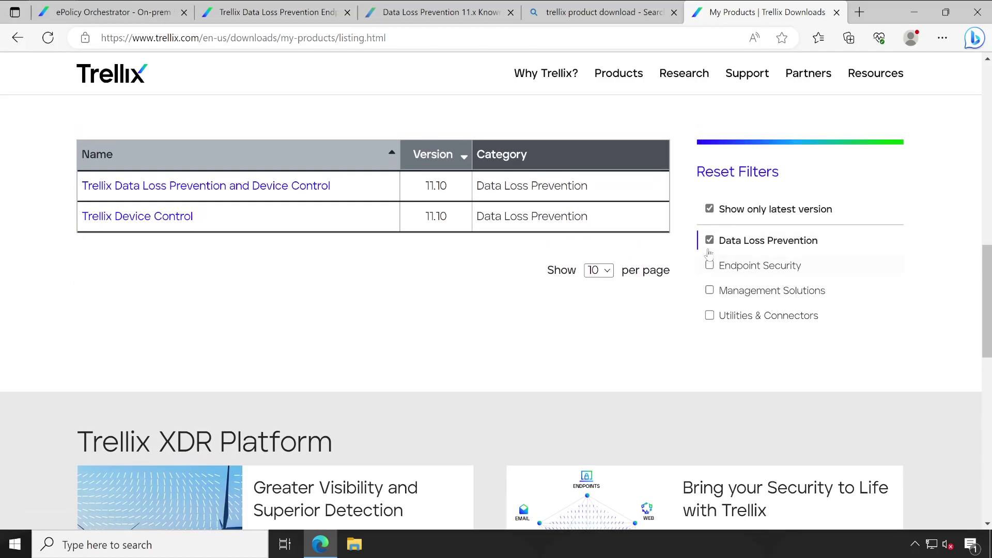
pyautogui.click(234, 187)
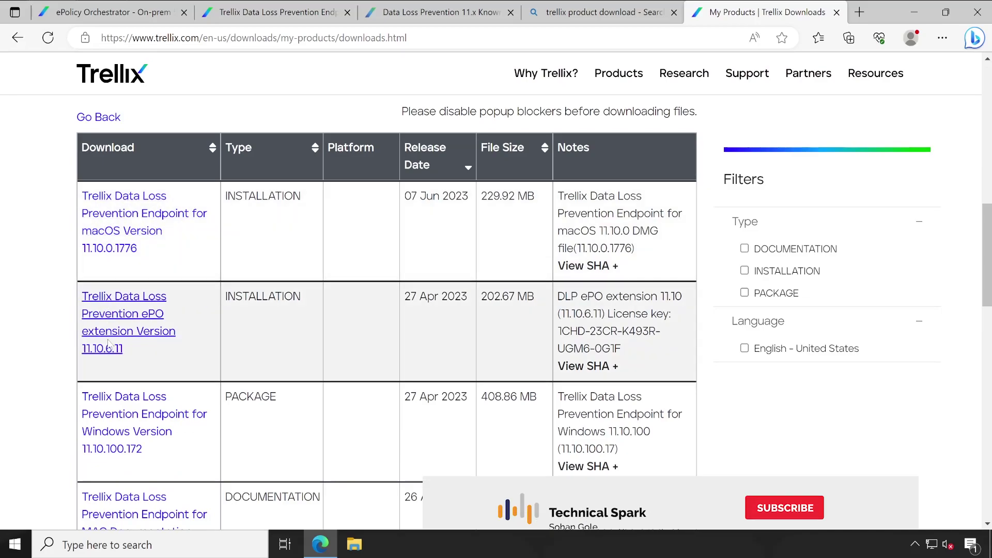
# - Download the DLP ePO extension 11.10.6.11 and the DLP Endpoint for Windows 11.10.100.172 package, and check their listed file sizes
pyautogui.click(126, 316)
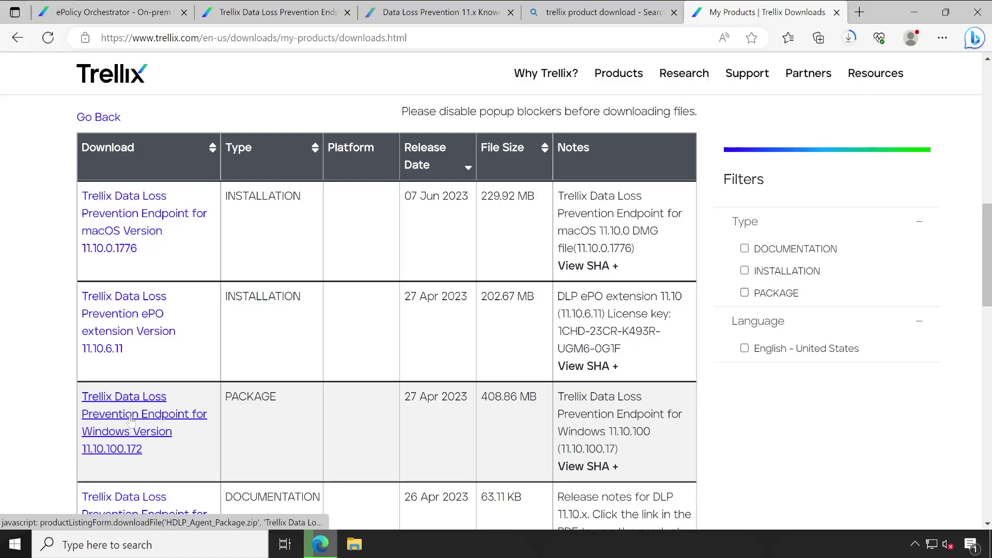
pyautogui.click(131, 421)
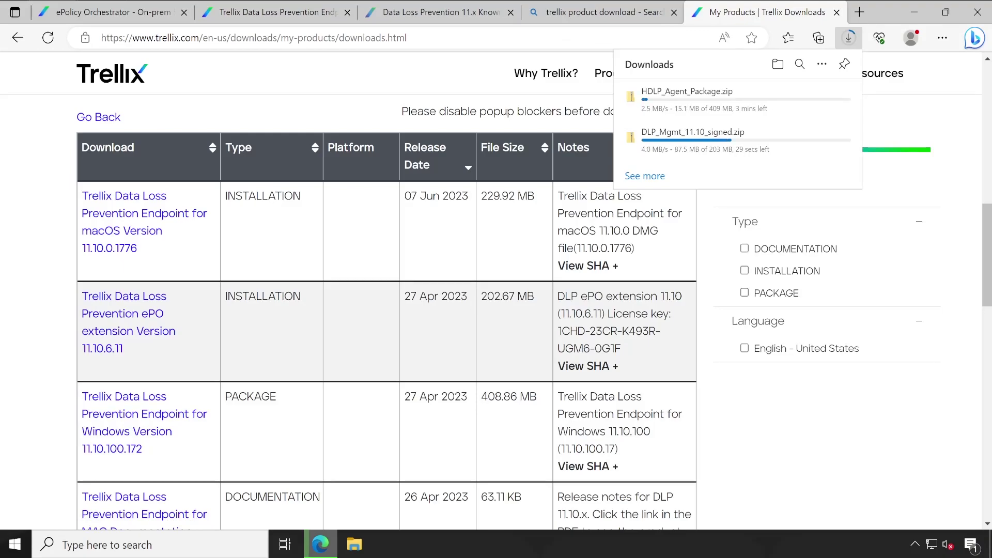
pyautogui.moveTo(502, 296); pyautogui.dragTo(481, 296)
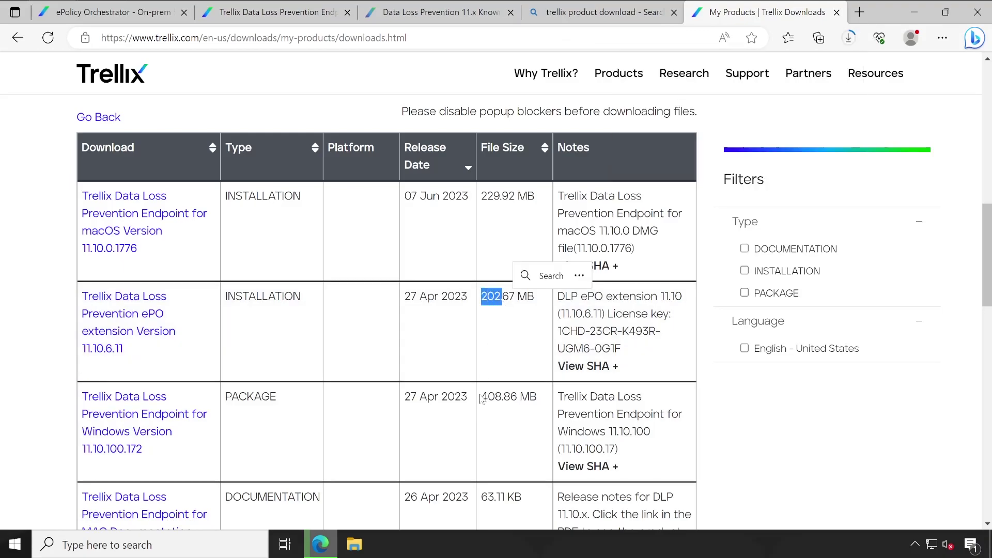
pyautogui.moveTo(481, 396); pyautogui.dragTo(503, 396)
pyautogui.scroll(-4, 257, 433)
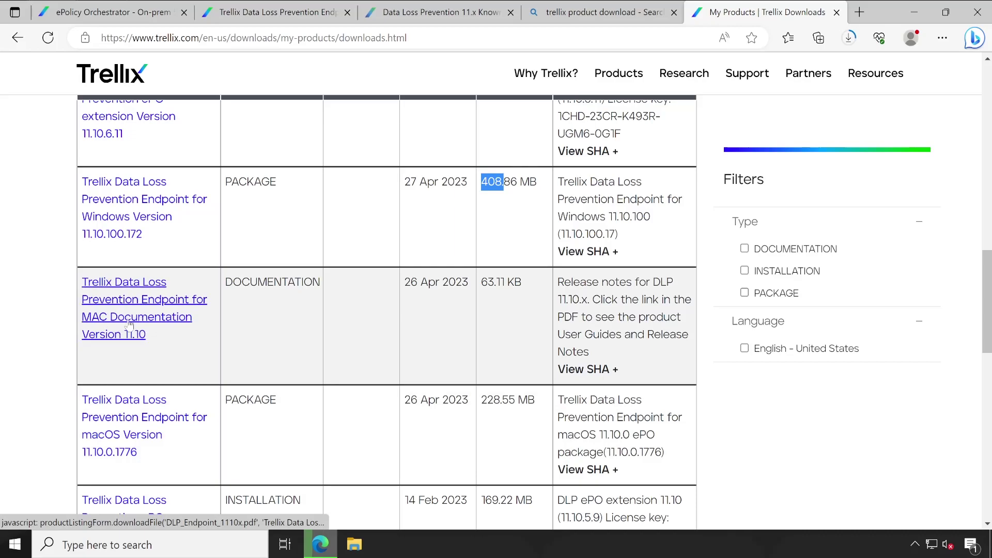
pyautogui.scroll(5, 336, 241)
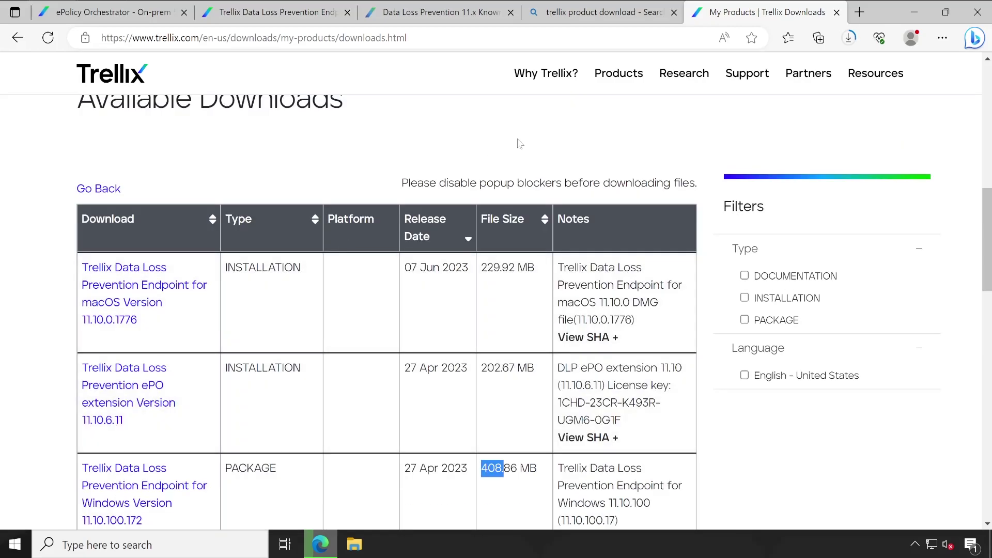
# - Return to the ePO console and check the progress of both downloads
pyautogui.click(140, 11)
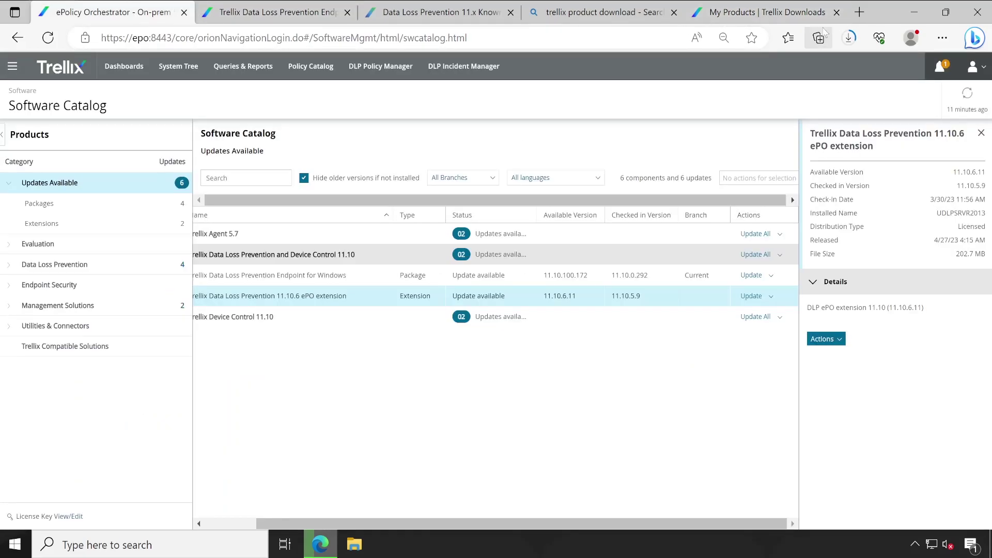
pyautogui.click(849, 38)
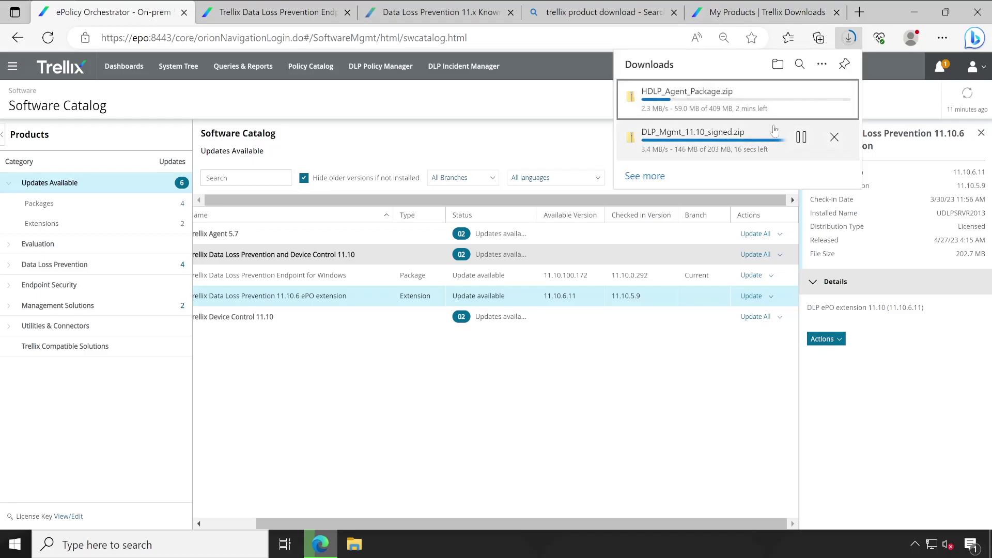
pyautogui.click(624, 343)
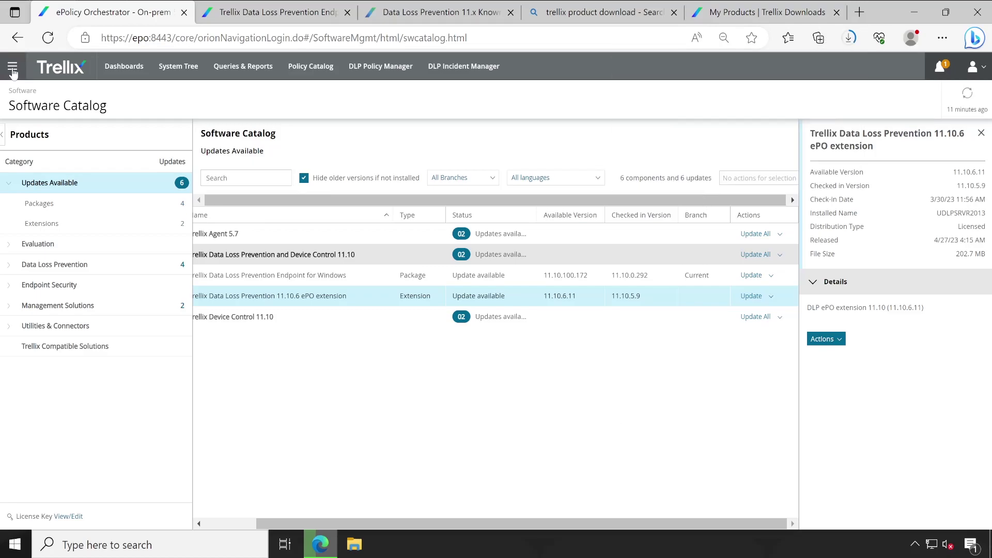
# - Review the log messages and duration of the newest Disaster Recovery Snapshot Server run in the Server Task Log, and close its details
pyautogui.click(12, 66)
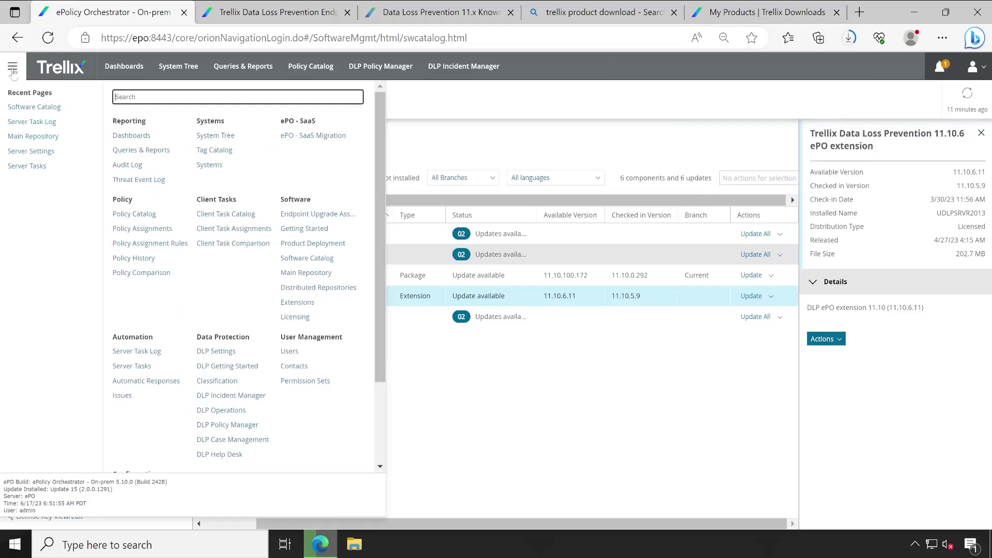
pyautogui.click(40, 123)
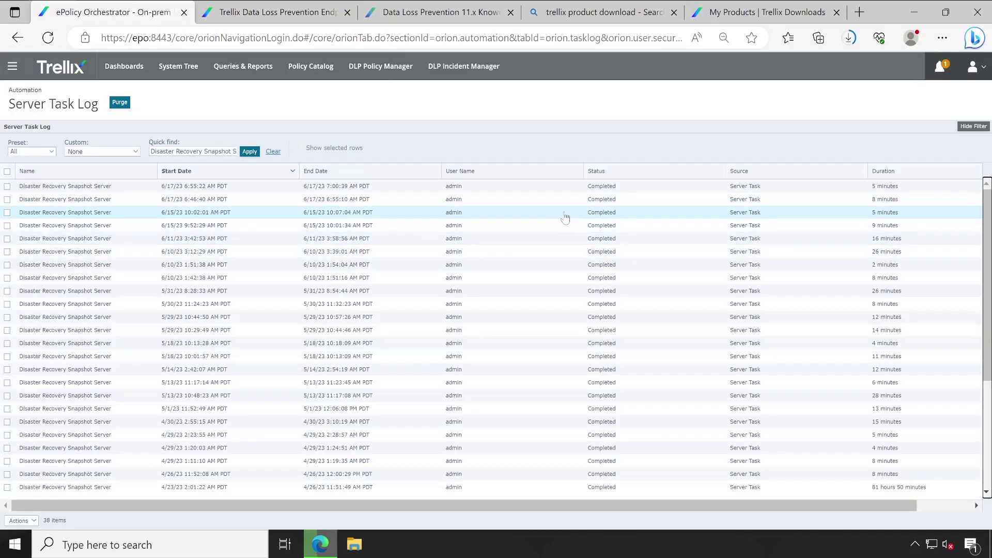
pyautogui.click(305, 187)
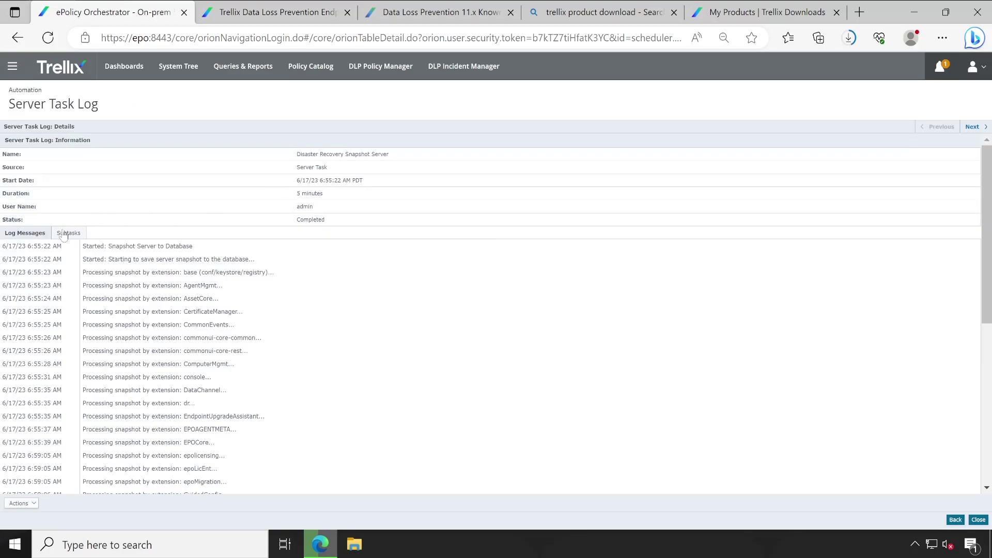
pyautogui.scroll(-10, 125, 339)
pyautogui.scroll(10, 259, 310)
pyautogui.moveTo(329, 194); pyautogui.dragTo(298, 194)
pyautogui.click(974, 522)
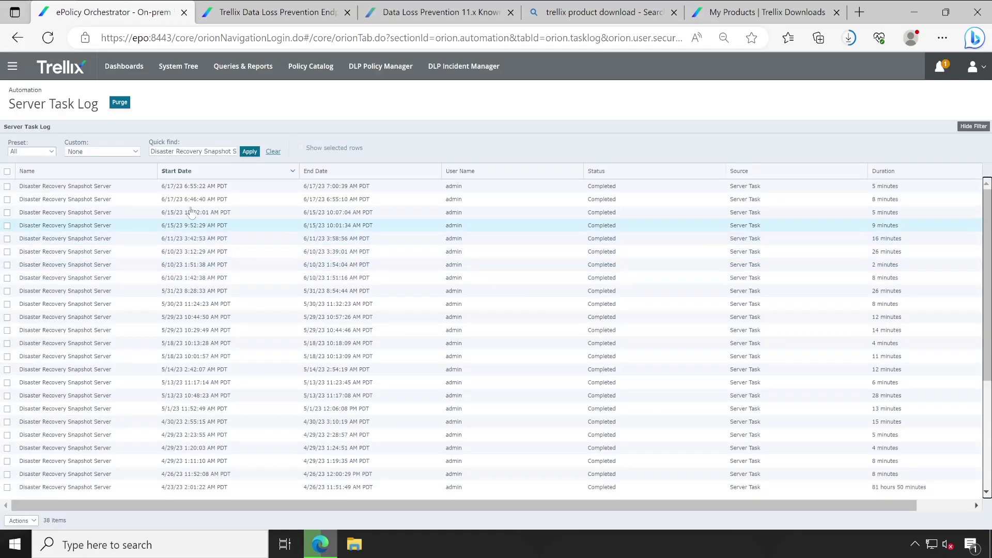
# - Open the ePO Extensions page and locate the downloaded DLP_Mgmt_11.10_signed.zip in its folder
pyautogui.click(12, 73)
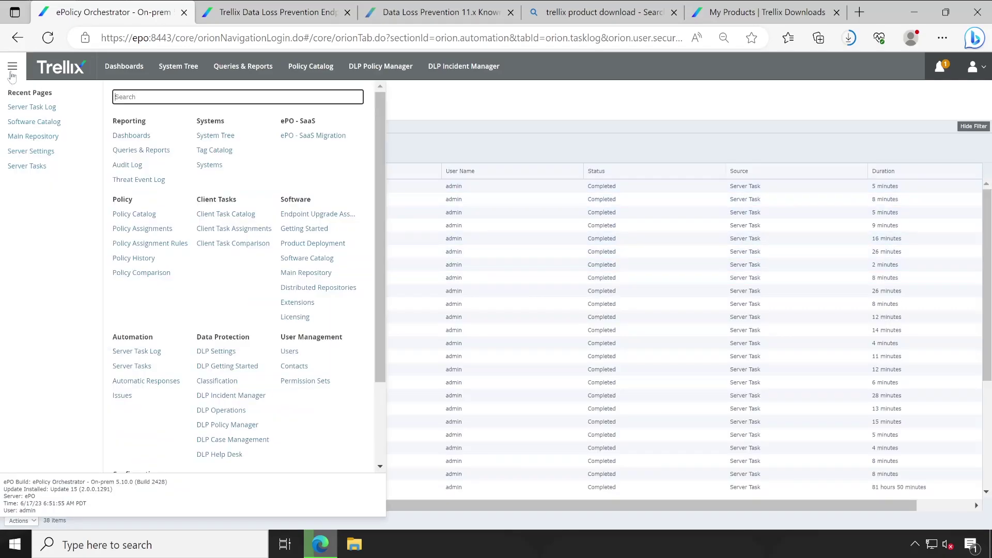
pyautogui.click(296, 302)
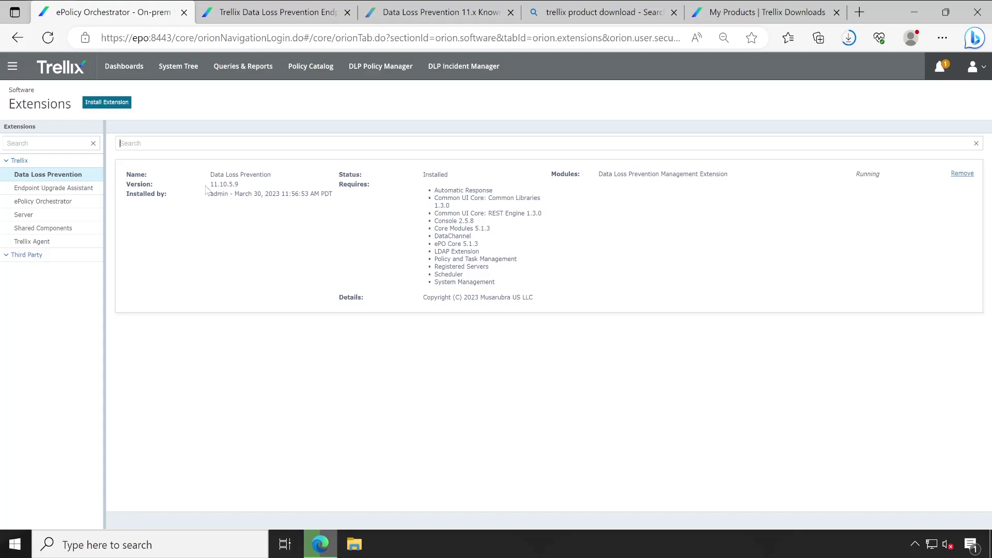
pyautogui.click(848, 38)
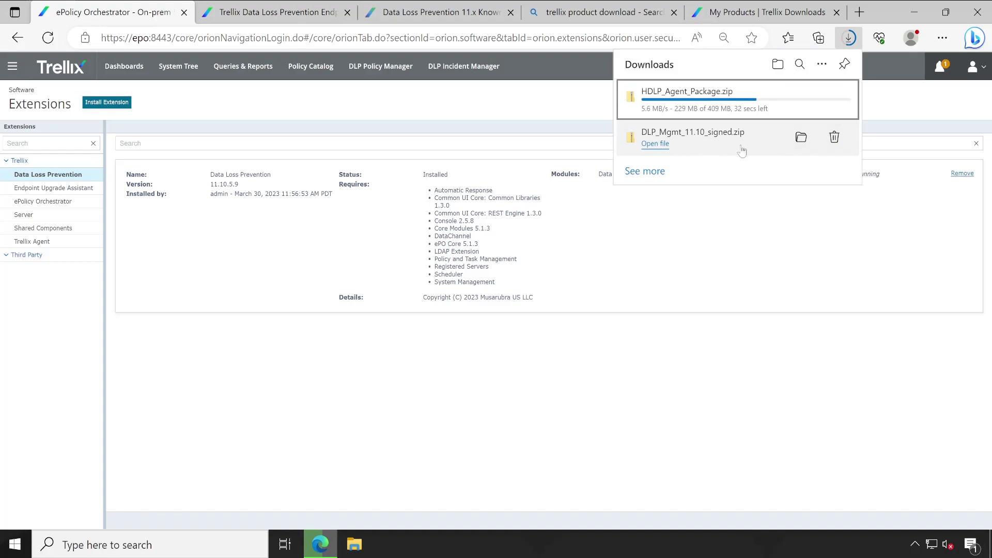
pyautogui.click(809, 144)
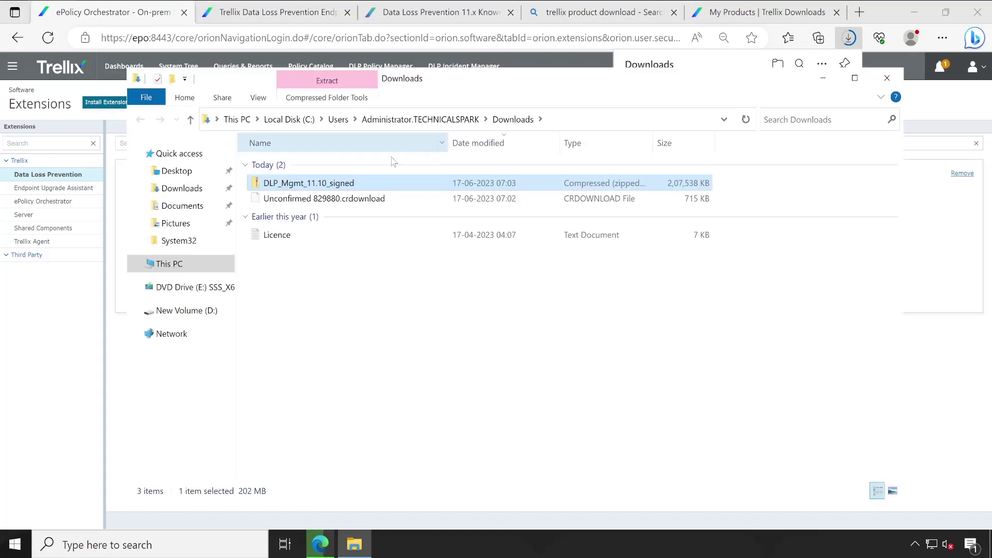
pyautogui.click(87, 350)
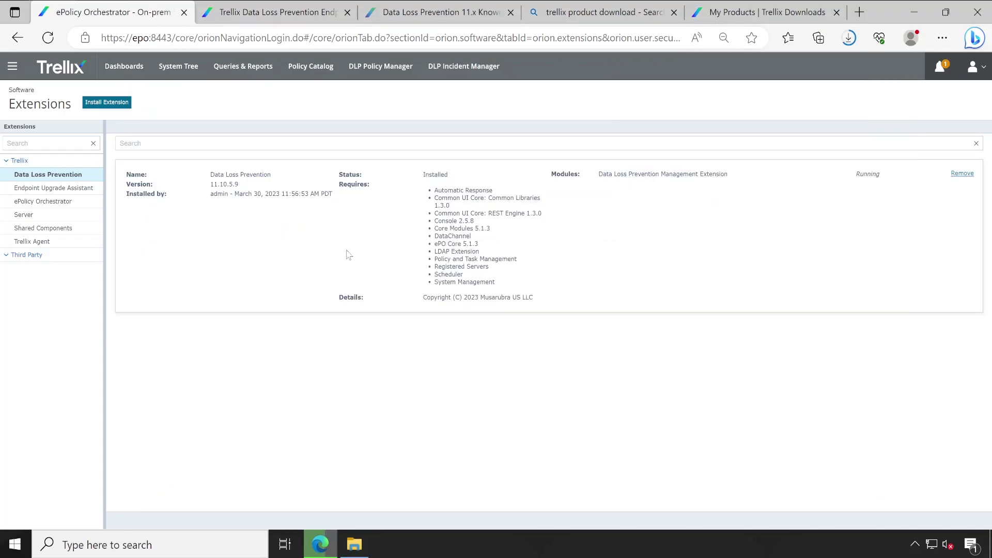
# - Start installing an extension using DLP_Mgmt_11.10_signed.zip from the Downloads folder, and submit it for verification
pyautogui.click(102, 102)
pyautogui.click(388, 265)
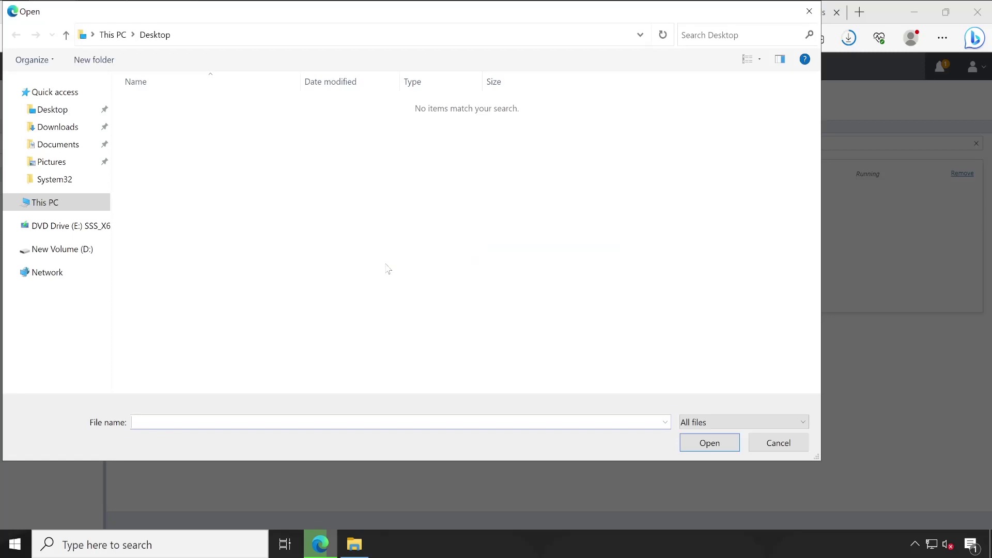
pyautogui.click(58, 127)
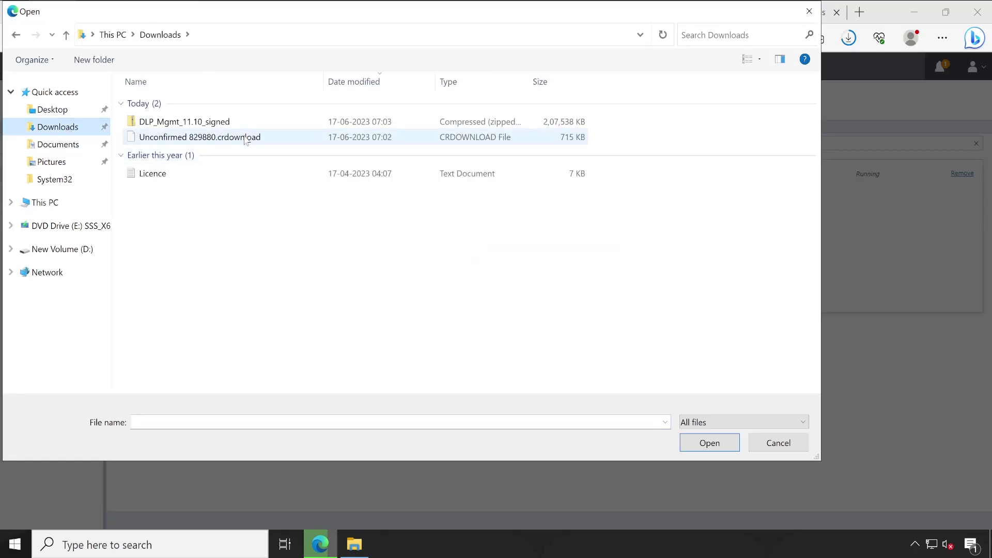
pyautogui.click(213, 124)
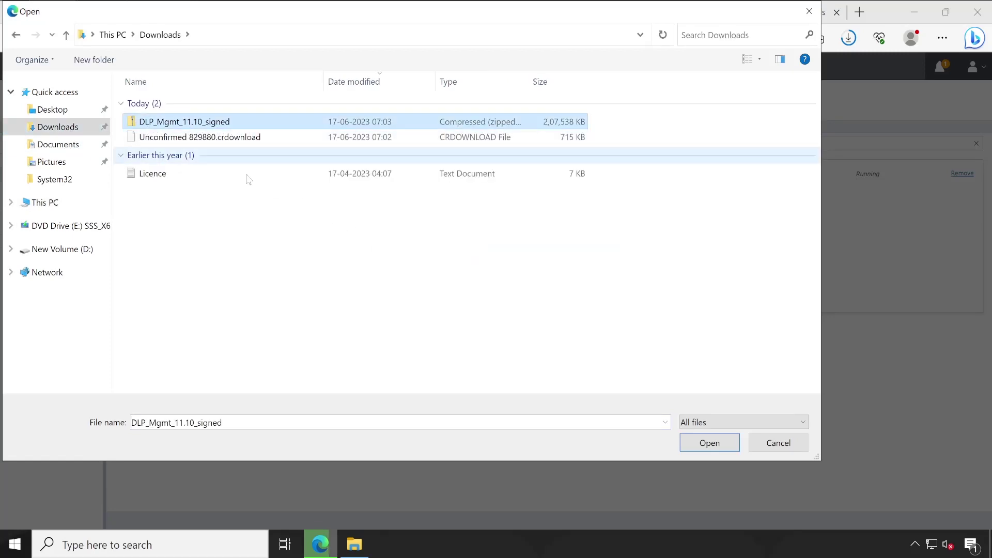
pyautogui.click(691, 443)
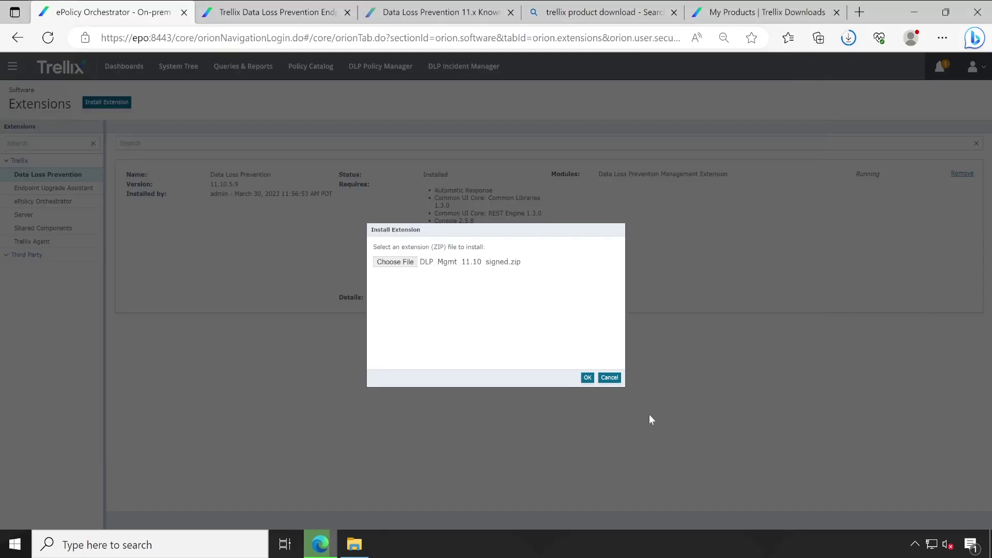
pyautogui.click(586, 377)
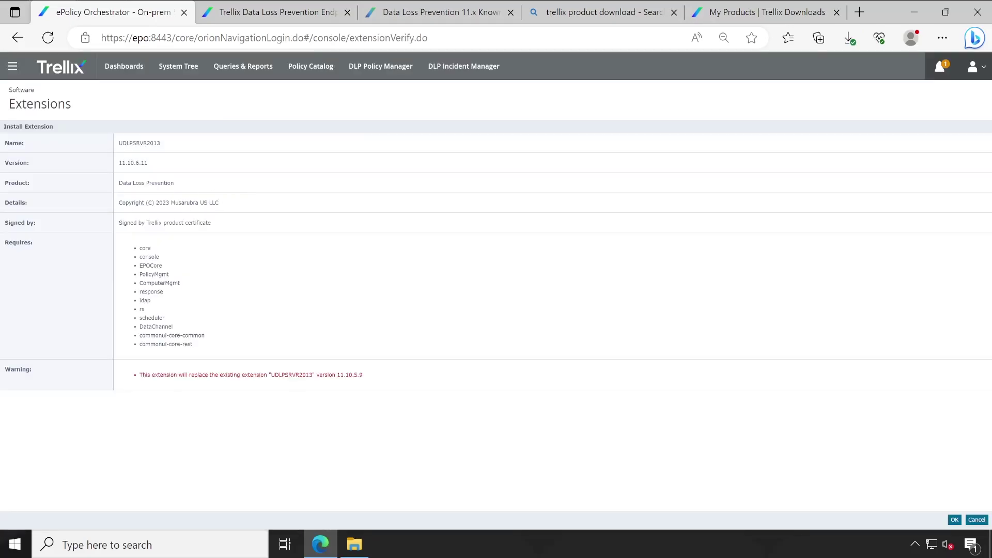
# - Review the extension's version and replacement warning, confirm the Data Loss Prevention extension installation, and check the installed version
pyautogui.moveTo(130, 162); pyautogui.dragTo(155, 166)
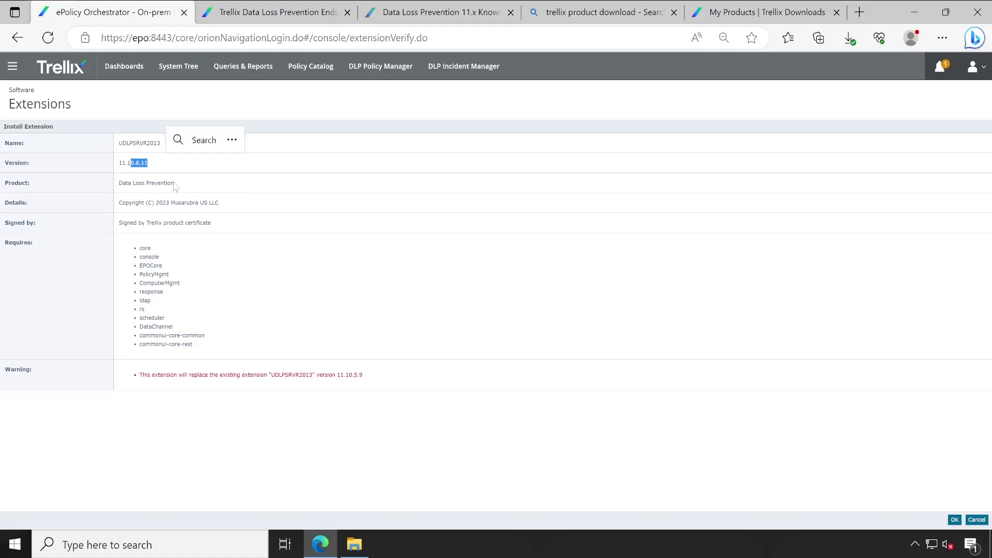
pyautogui.moveTo(202, 376); pyautogui.dragTo(408, 381)
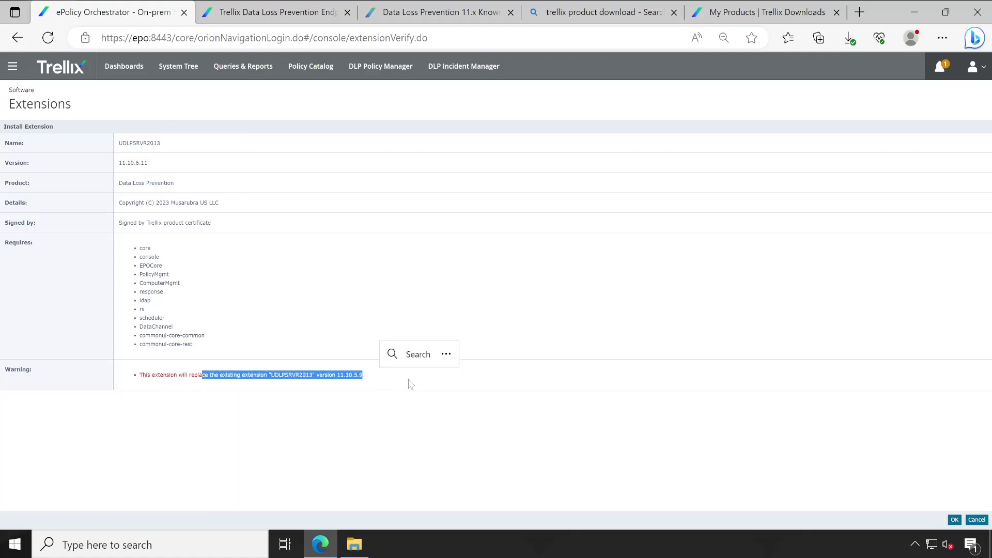
pyautogui.click(363, 336)
pyautogui.click(952, 521)
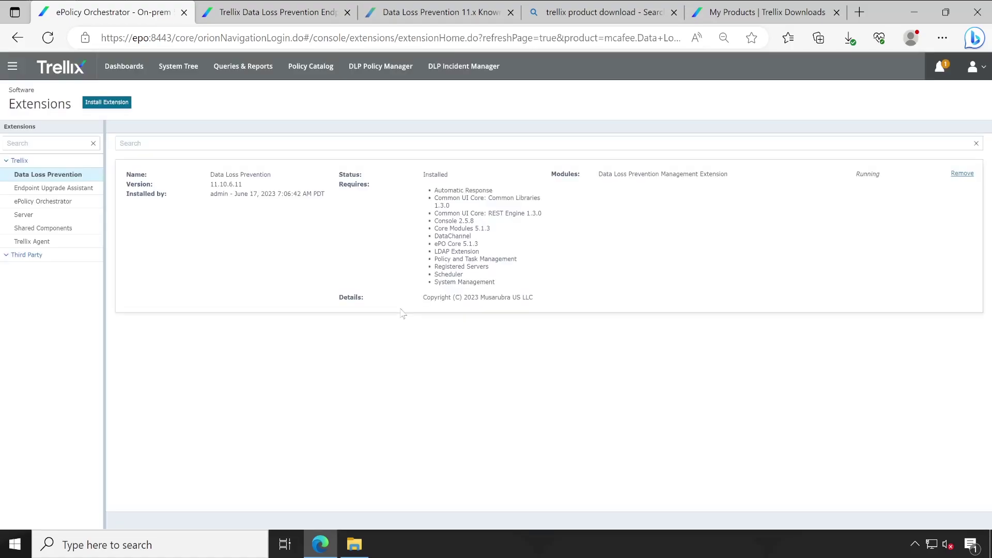
pyautogui.doubleClick(226, 185)
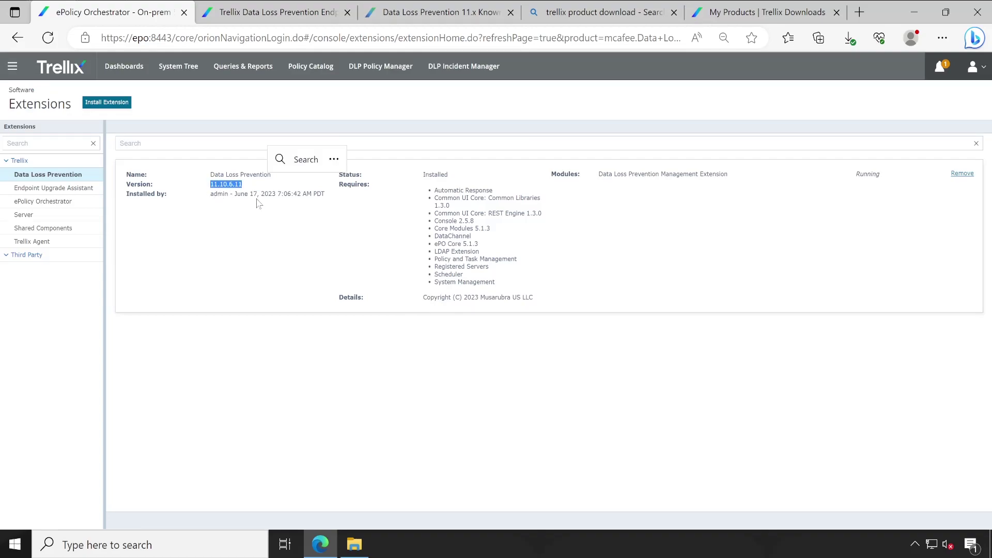
# - Open the Main Repository and check the version and check-in details of the existing Trellix Data Loss Prevention package
pyautogui.click(261, 253)
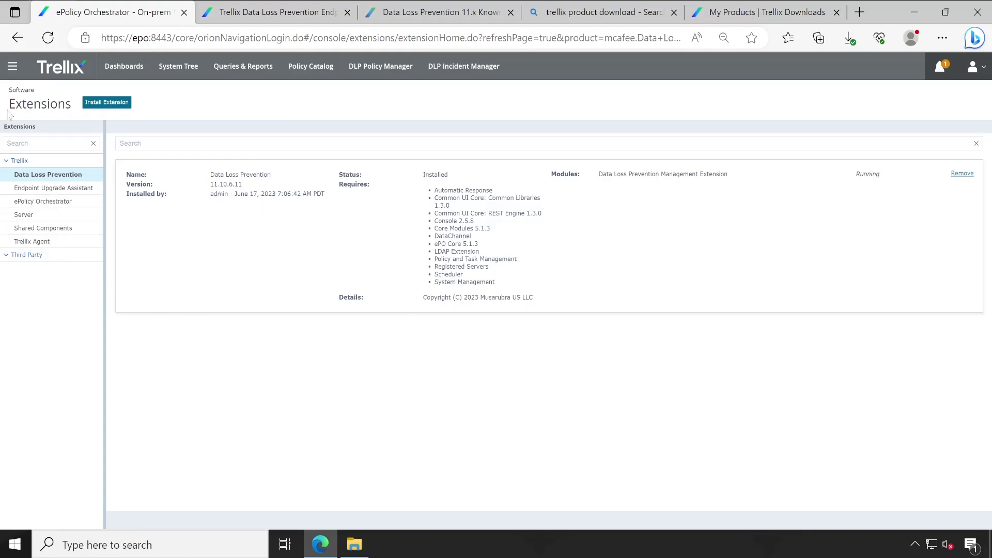
pyautogui.click(12, 67)
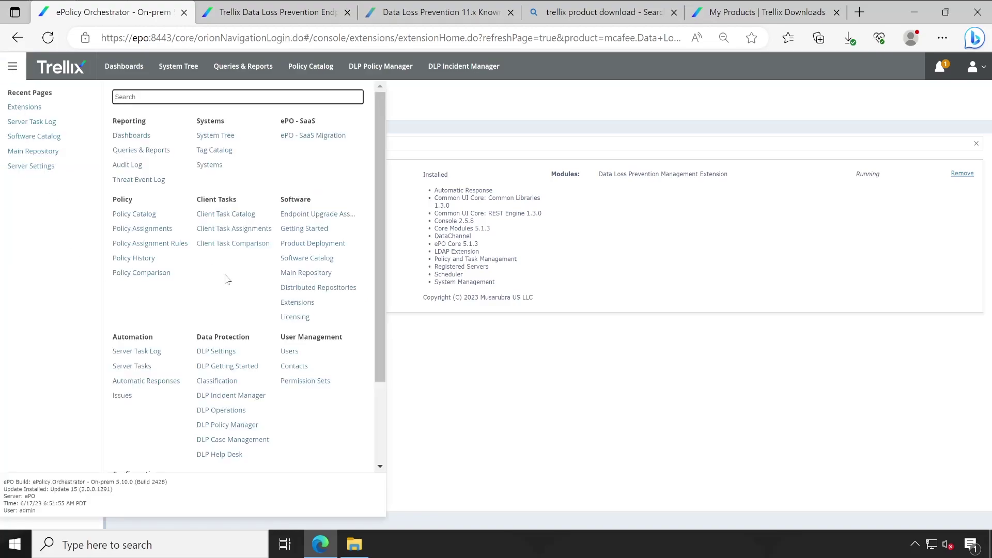
pyautogui.click(310, 276)
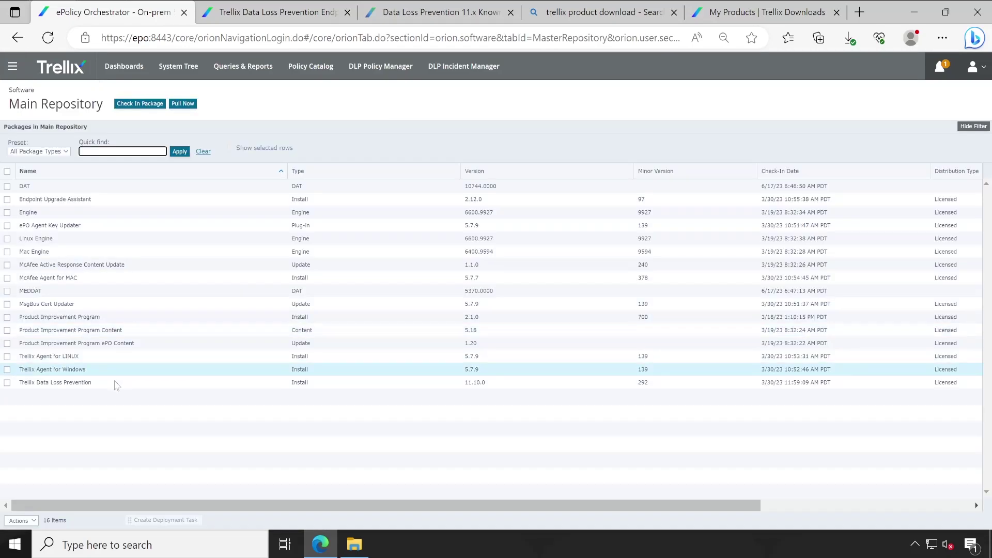
pyautogui.click(7, 382)
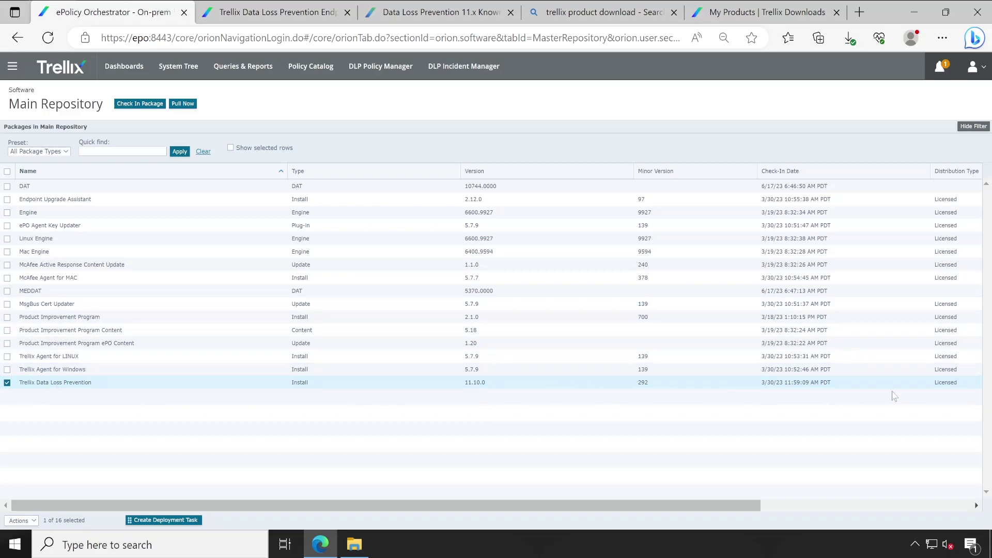
pyautogui.moveTo(623, 506); pyautogui.dragTo(478, 515)
# - Start checking in HDLP_Agent_Package.zip from the Downloads folder as a Product or Update package, and proceed to the package options
pyautogui.click(144, 104)
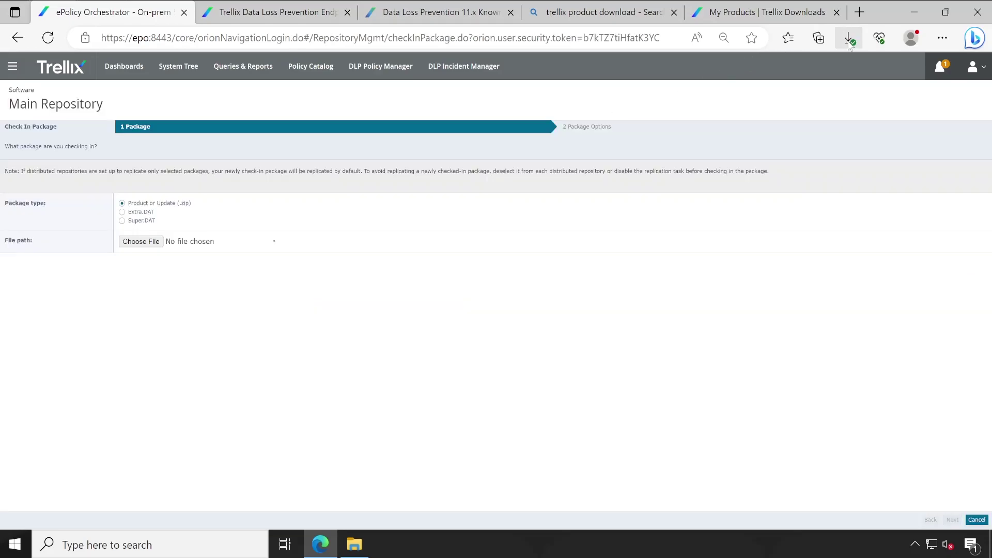
pyautogui.click(848, 38)
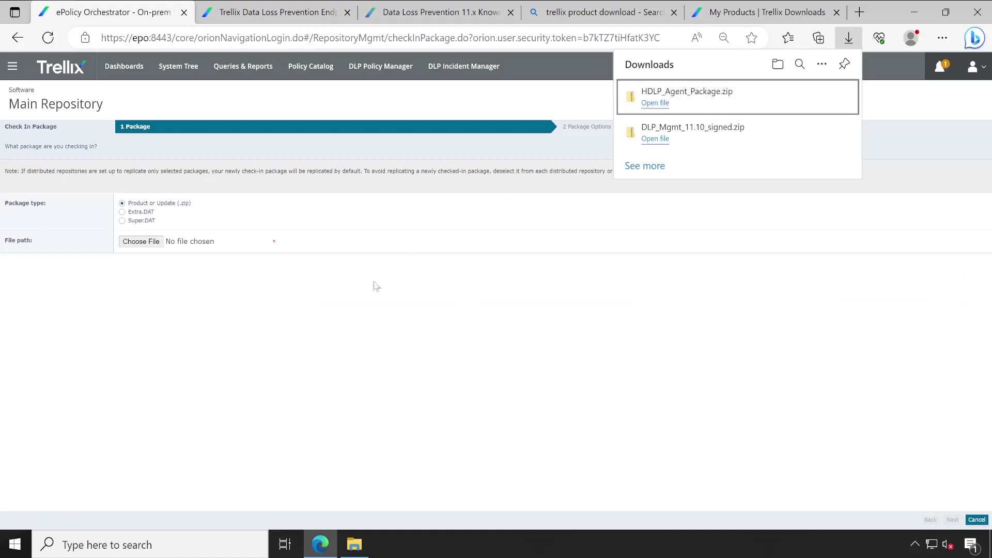
pyautogui.click(347, 295)
pyautogui.click(150, 241)
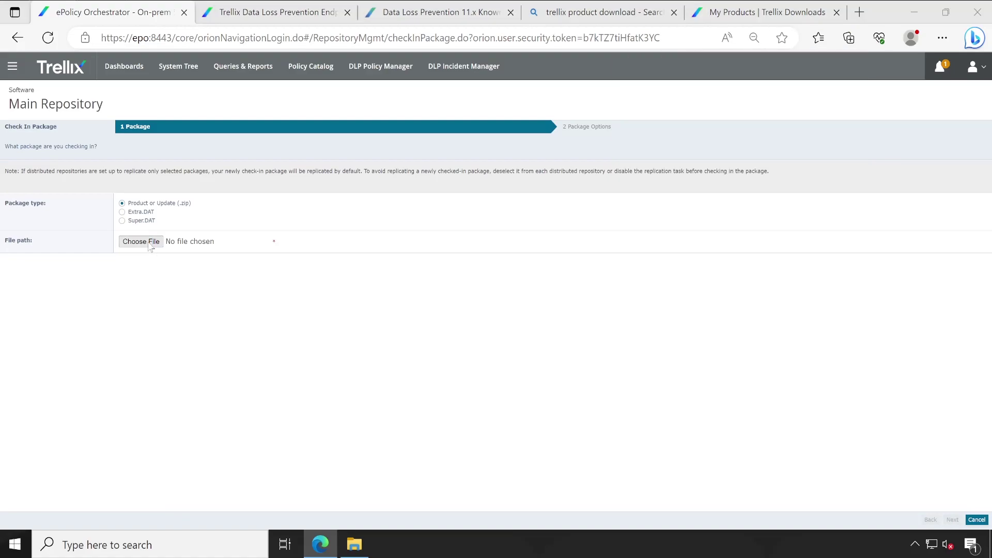
pyautogui.click(190, 125)
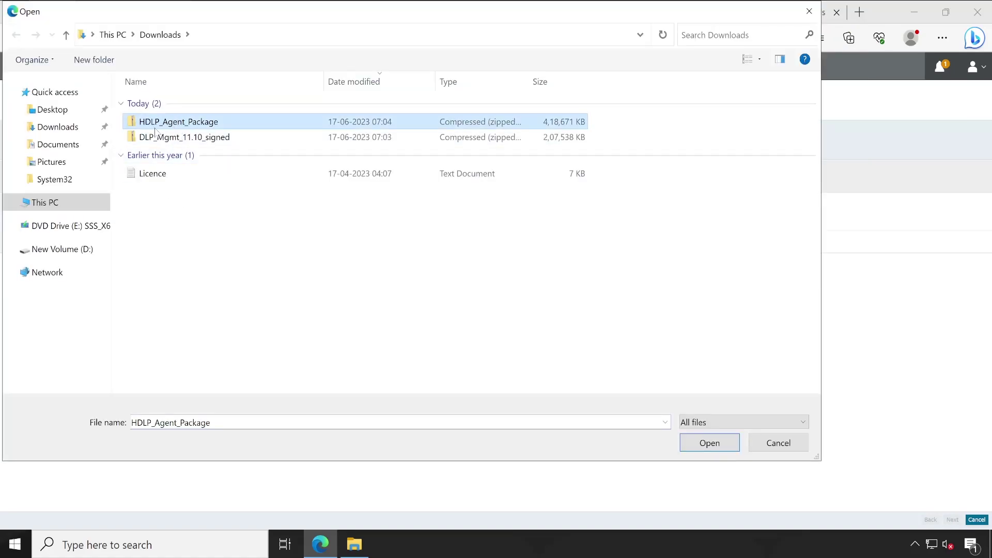
pyautogui.click(705, 443)
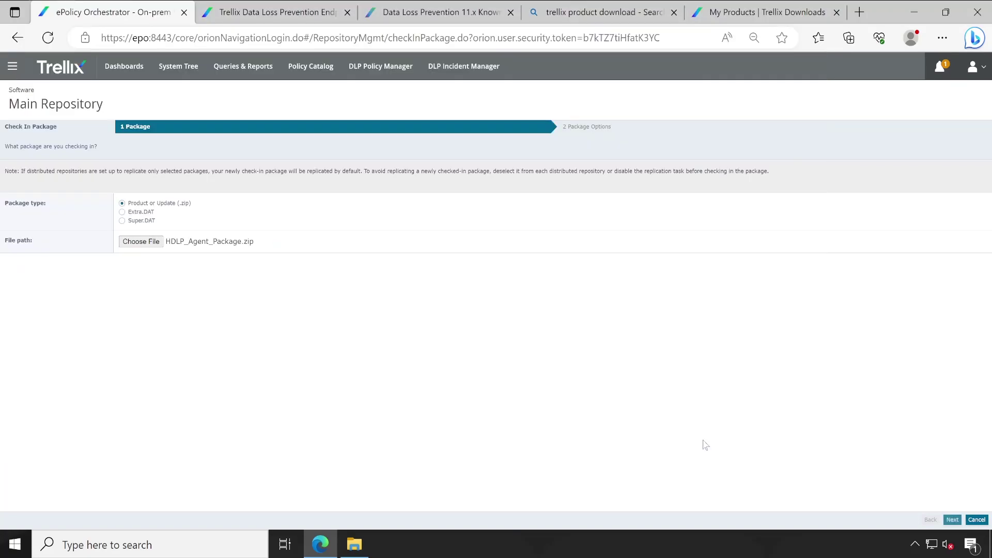
pyautogui.click(953, 520)
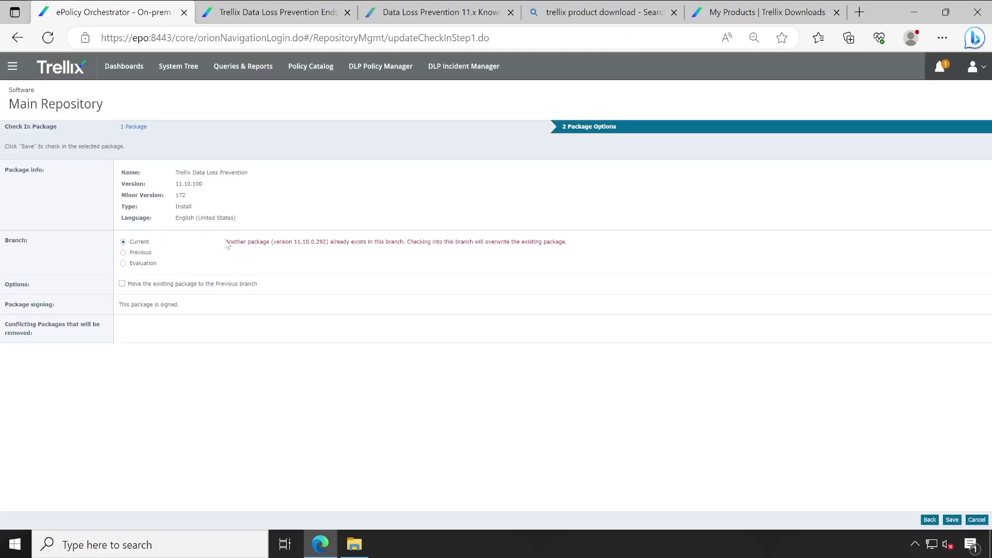
# - Compare the new and existing package versions, then check the package into the Current branch, moving the existing one to the Previous branch
pyautogui.moveTo(294, 242); pyautogui.dragTo(327, 242)
pyautogui.moveTo(176, 184); pyautogui.dragTo(211, 188)
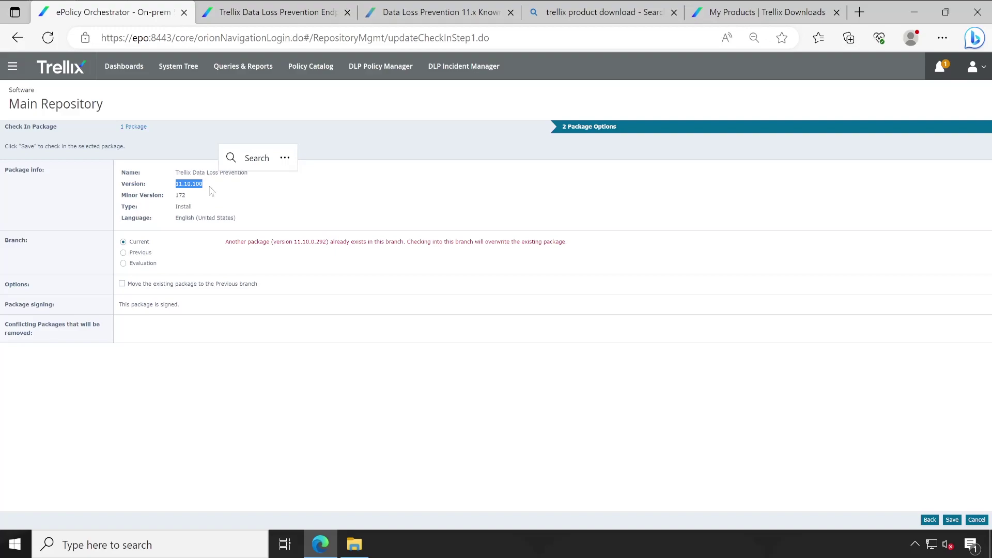
pyautogui.click(122, 284)
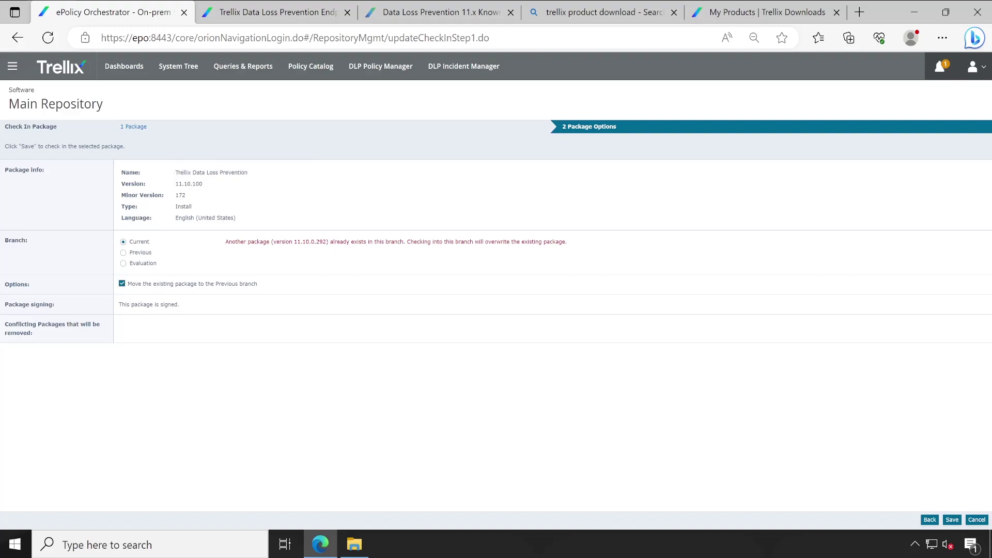
pyautogui.moveTo(298, 241); pyautogui.dragTo(334, 241)
pyautogui.moveTo(294, 241); pyautogui.dragTo(323, 242)
pyautogui.moveTo(176, 184); pyautogui.dragTo(193, 207)
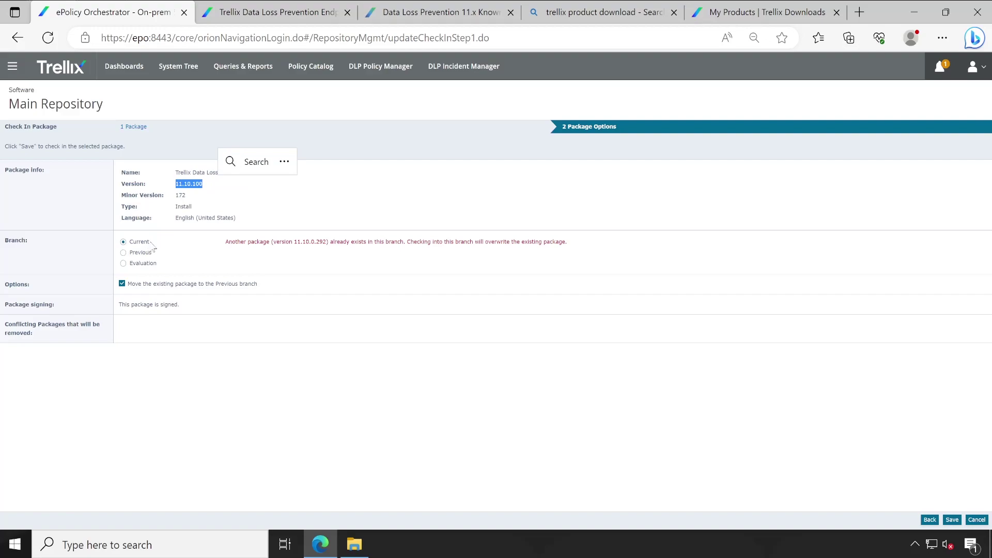
pyautogui.click(952, 519)
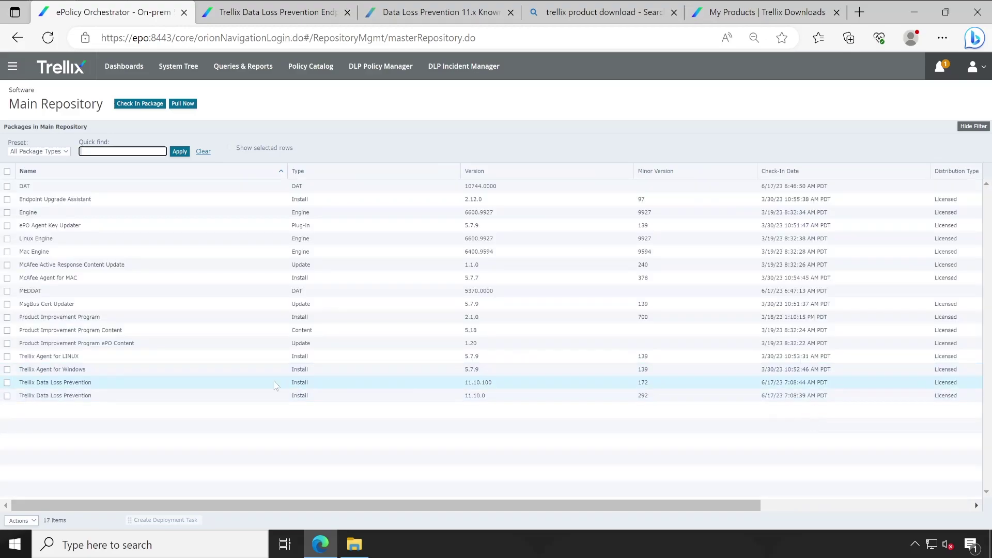
# - Compare the version, minor version and branch of the two Trellix Data Loss Prevention packages in the Main Repository
pyautogui.click(7, 395)
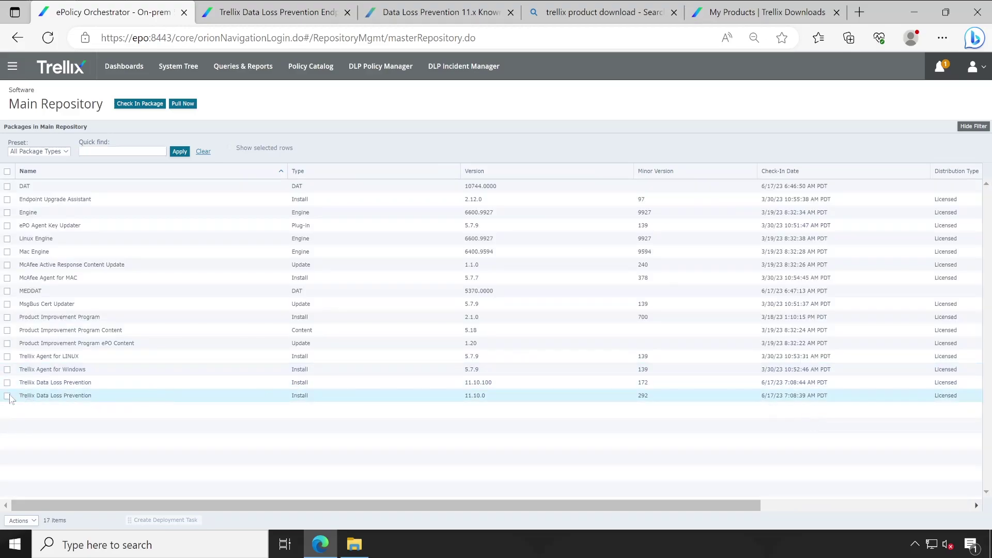
pyautogui.click(7, 382)
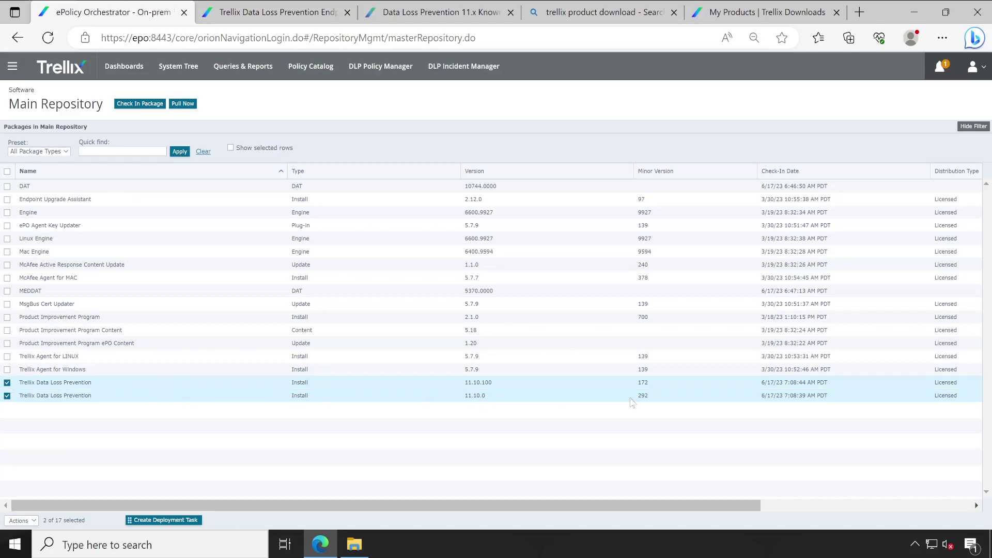
pyautogui.moveTo(656, 398); pyautogui.dragTo(625, 398)
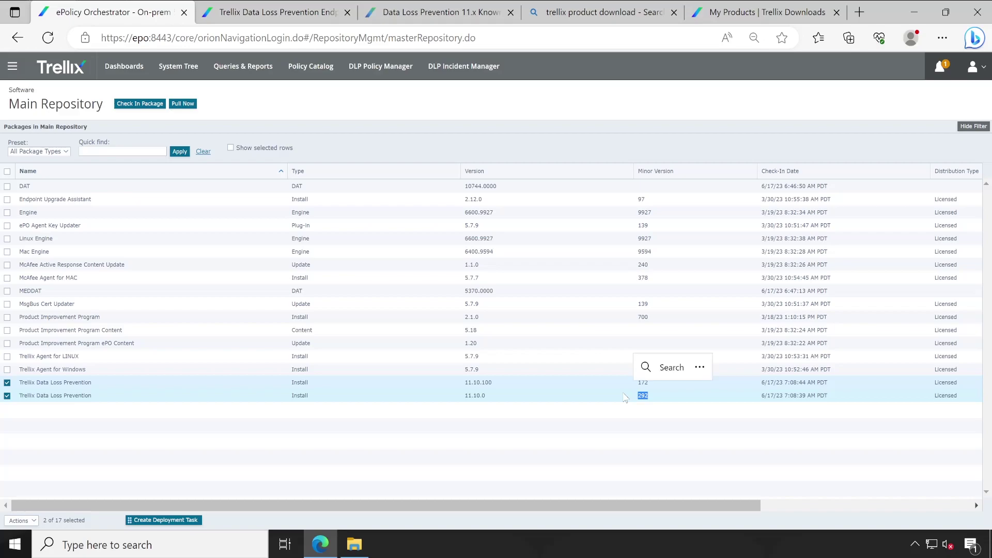
pyautogui.click(597, 423)
pyautogui.moveTo(657, 386); pyautogui.dragTo(465, 392)
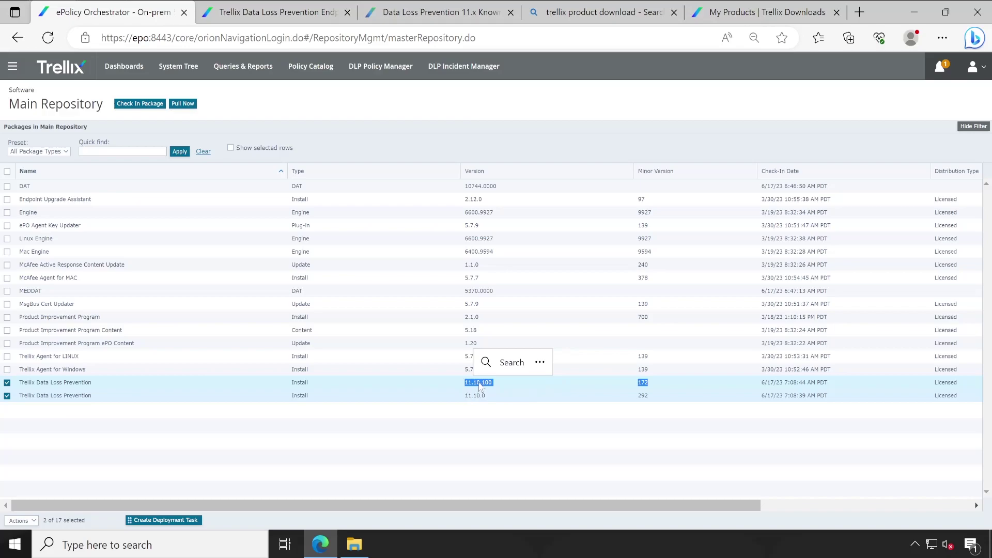
pyautogui.moveTo(436, 505); pyautogui.dragTo(702, 496)
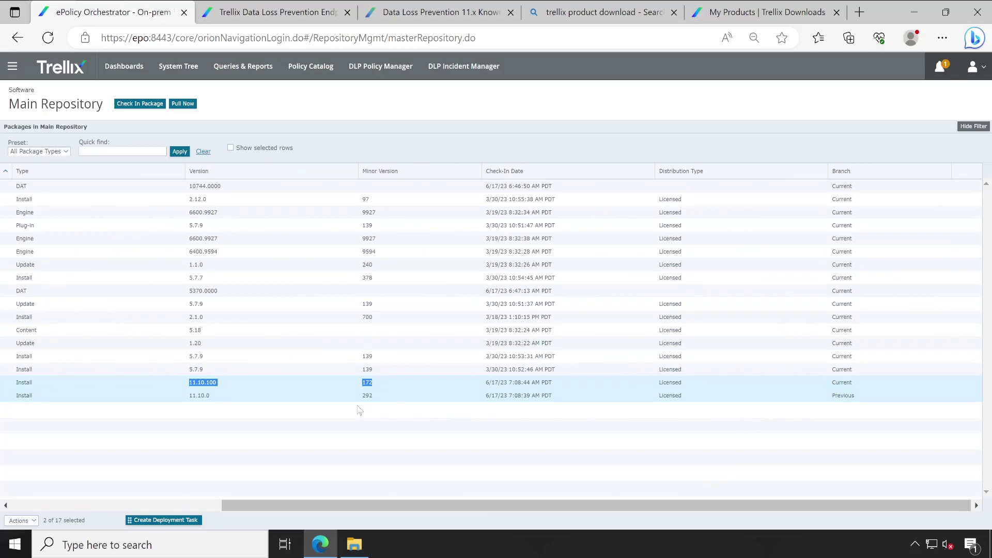
pyautogui.click(189, 509)
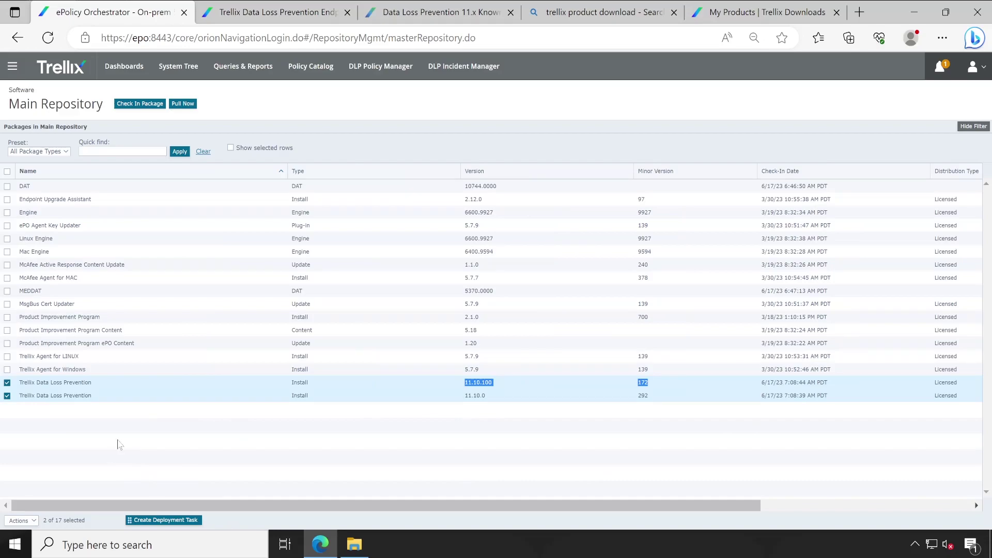
pyautogui.click(261, 111)
# - Open the Client Task Catalog's Product Deployment tasks and open the existing task DLP-WIN-11.10.0.292 for editing
pyautogui.click(12, 71)
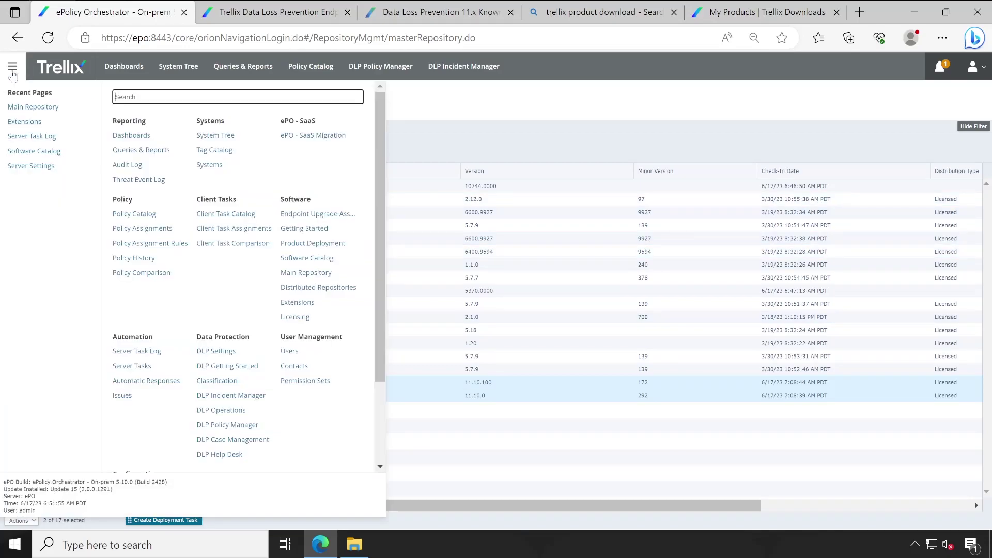
pyautogui.click(224, 214)
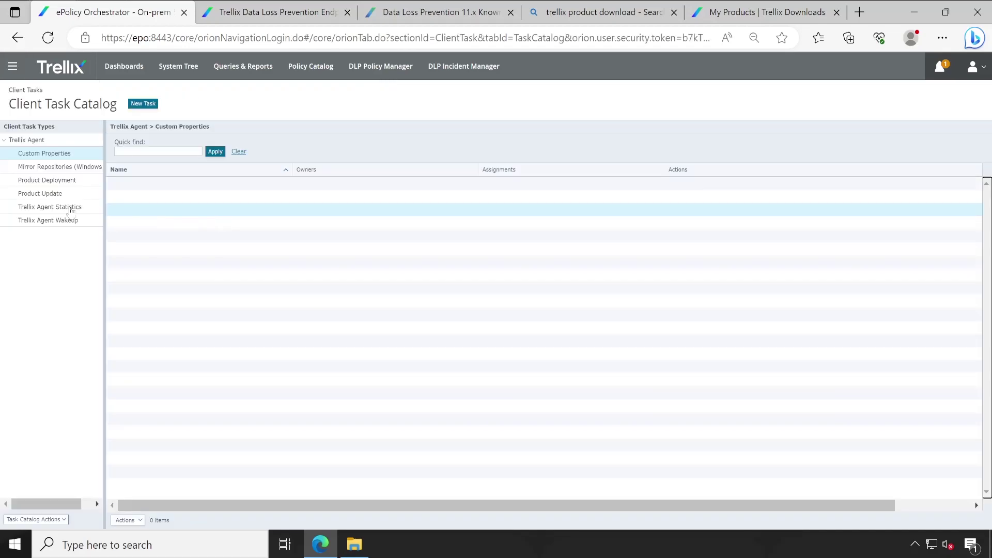
pyautogui.click(49, 181)
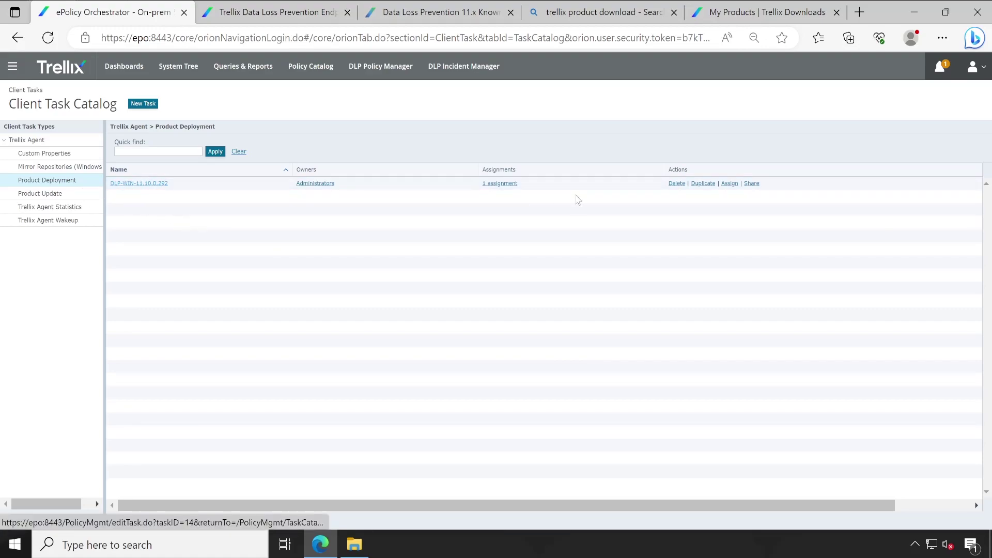
pyautogui.click(151, 185)
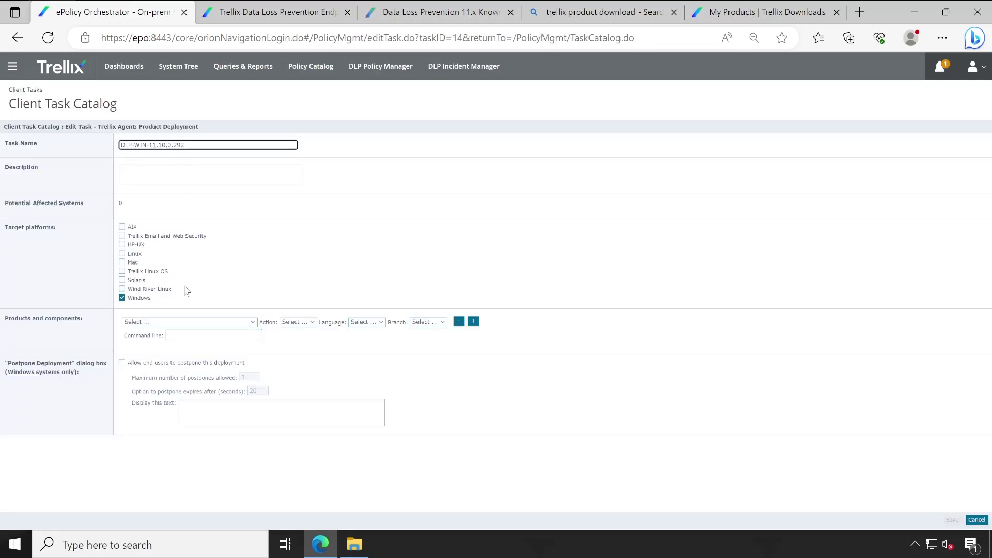
pyautogui.moveTo(185, 145); pyautogui.dragTo(111, 148)
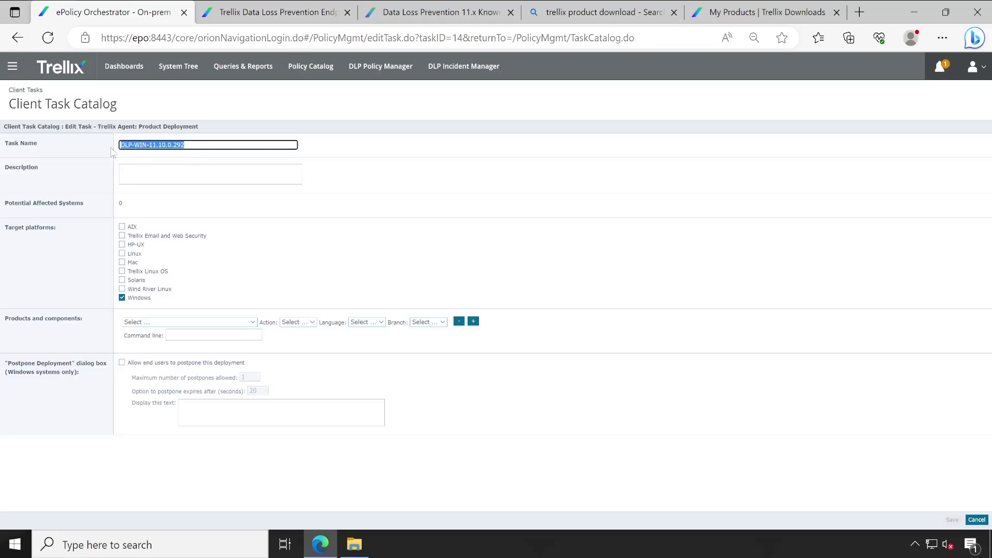
# - Choose Trellix Data Loss Prevention 11.10.0.292 as the existing deployment task's product, copy the task name, and return to the task list
pyautogui.click(198, 322)
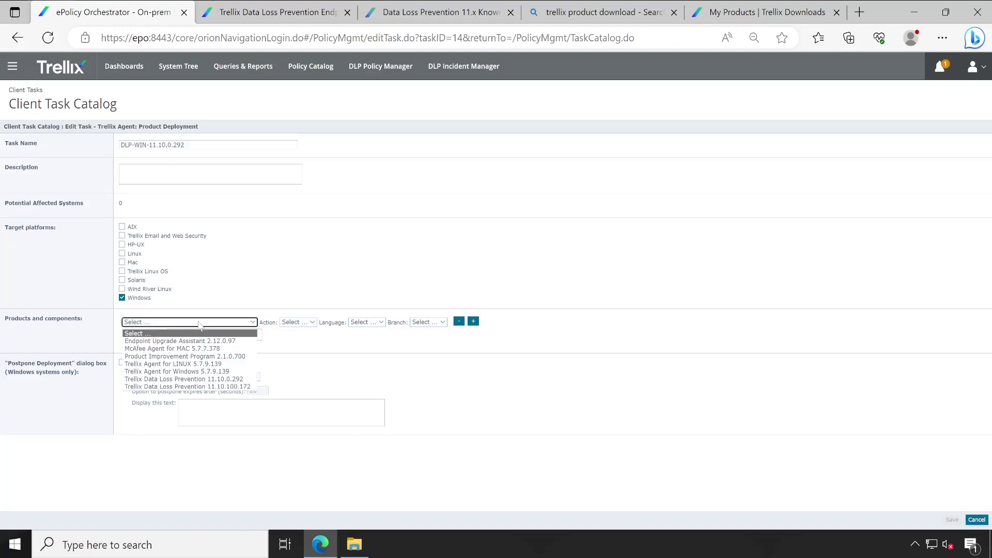
pyautogui.click(244, 381)
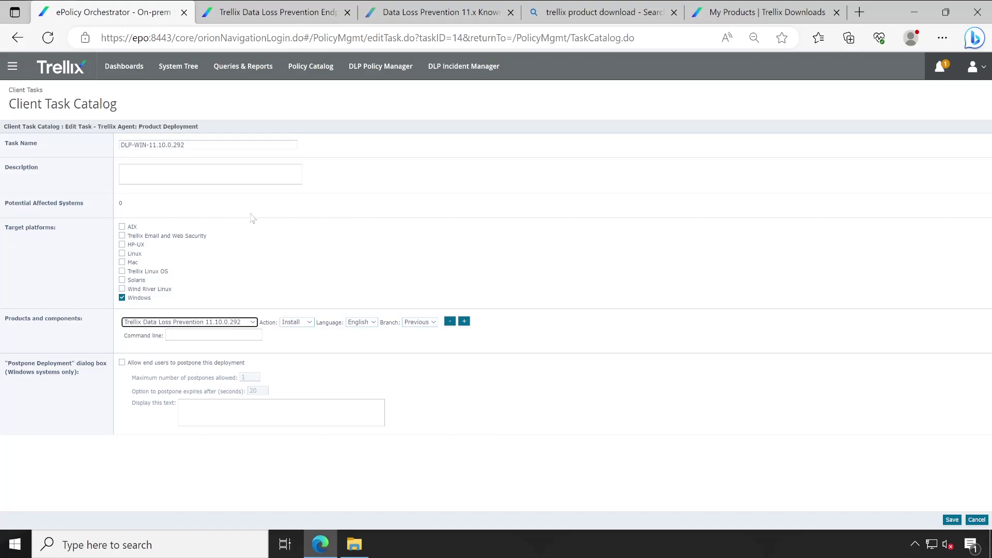
pyautogui.click(224, 326)
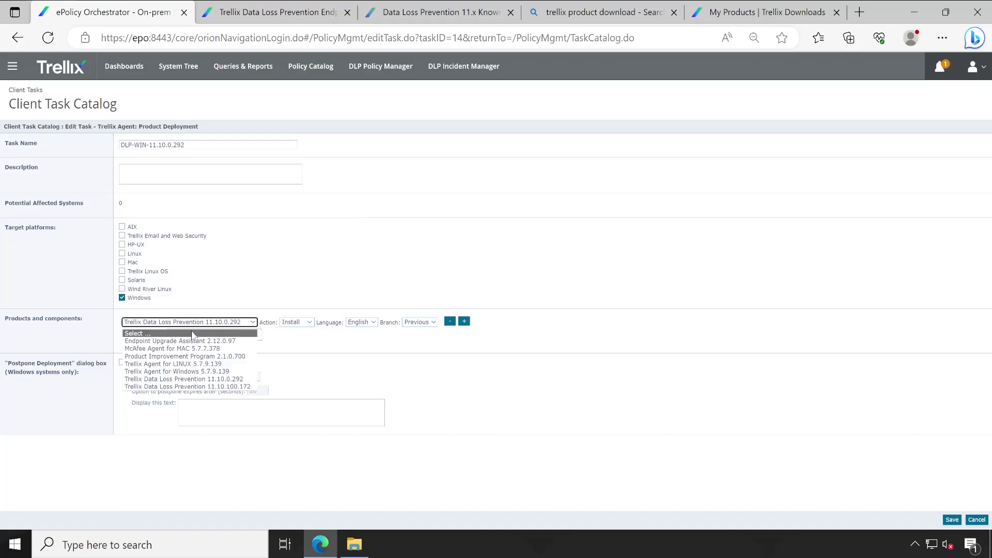
pyautogui.click(190, 331)
pyautogui.click(194, 327)
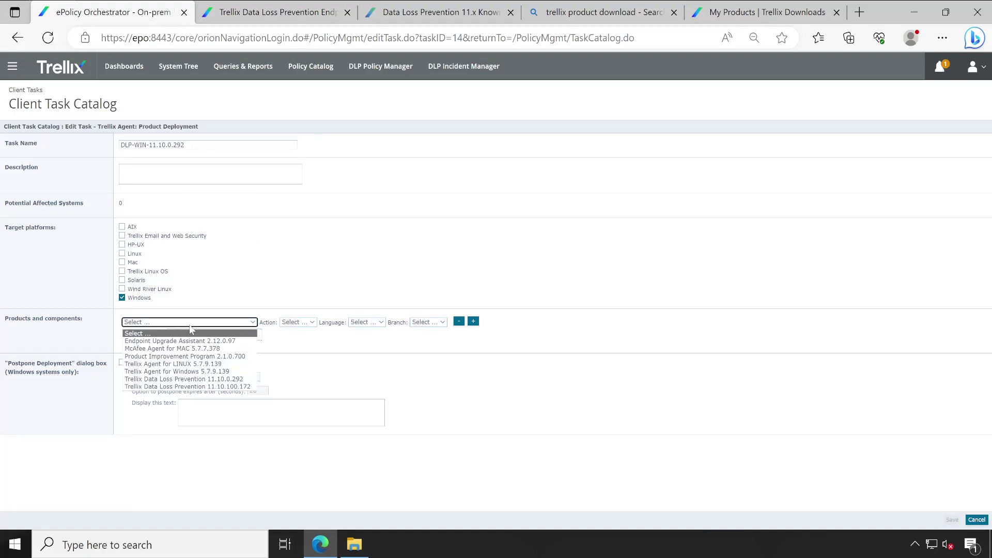
pyautogui.click(238, 380)
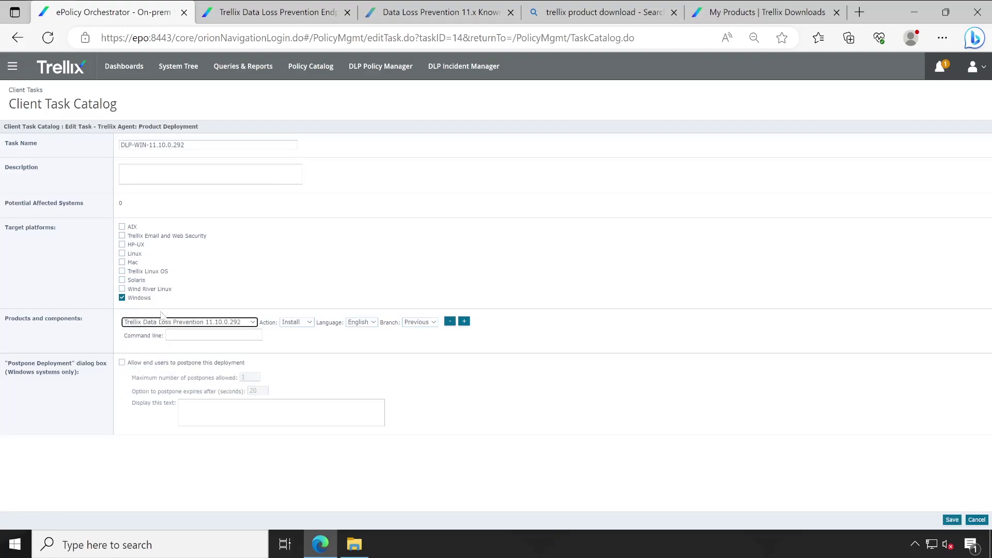
pyautogui.click(16, 153)
pyautogui.hotkey('ctrl', 'c')
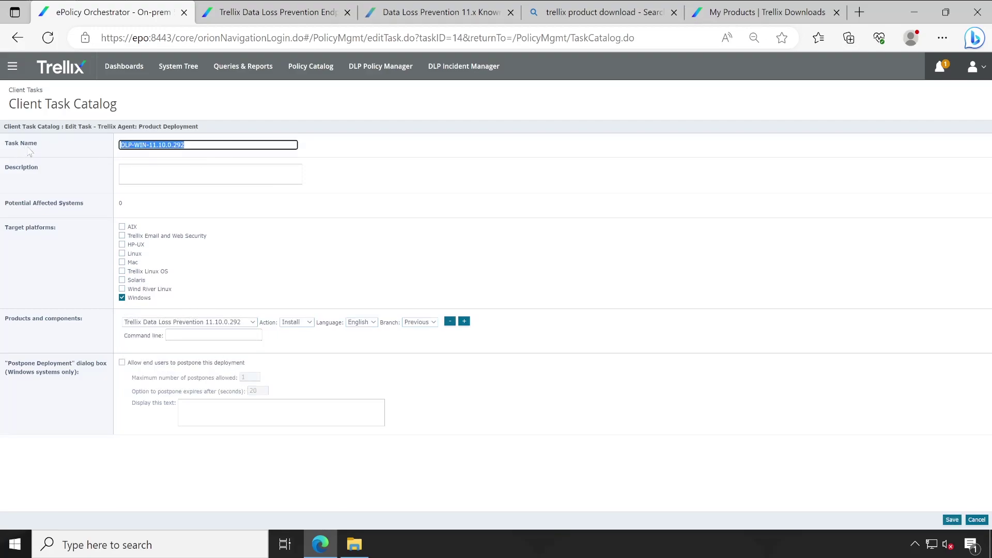
pyautogui.click(690, 476)
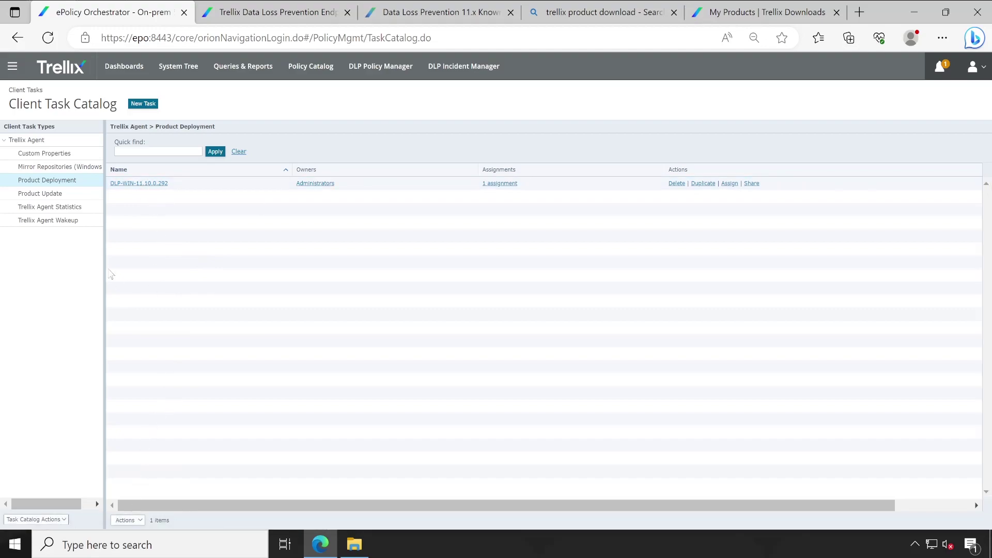
# - Create a new Product Deployment task for Windows with the copied name and choose Trellix Data Loss Prevention 11.10.100.172 as its product
pyautogui.click(145, 105)
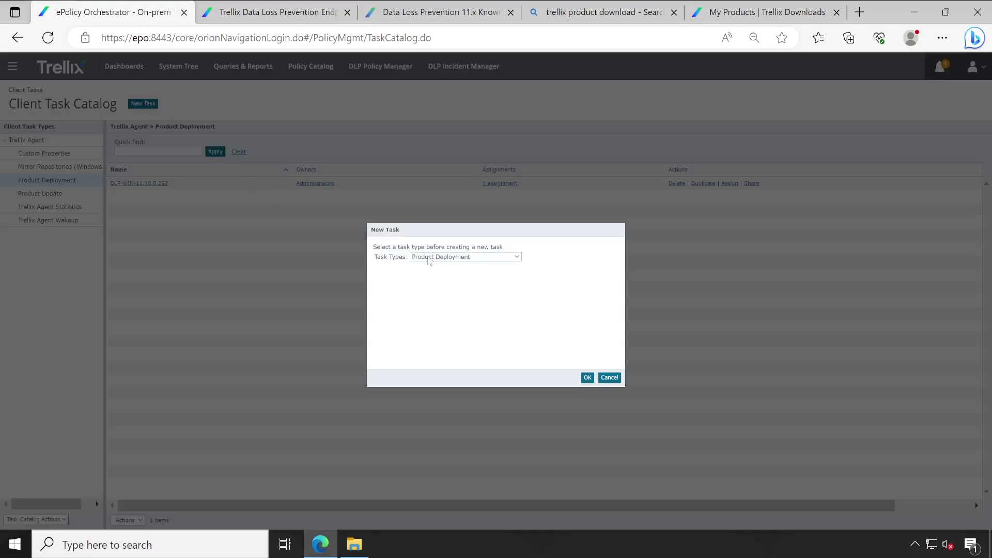
pyautogui.click(588, 378)
pyautogui.hotkey('ctrl', 'a')
pyautogui.hotkey('ctrl', 'v')
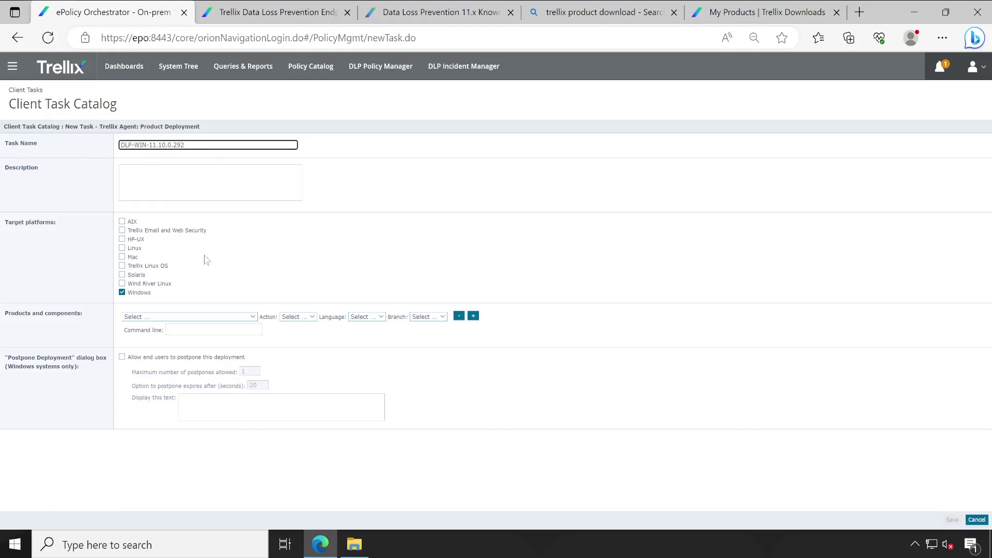
pyautogui.click(199, 317)
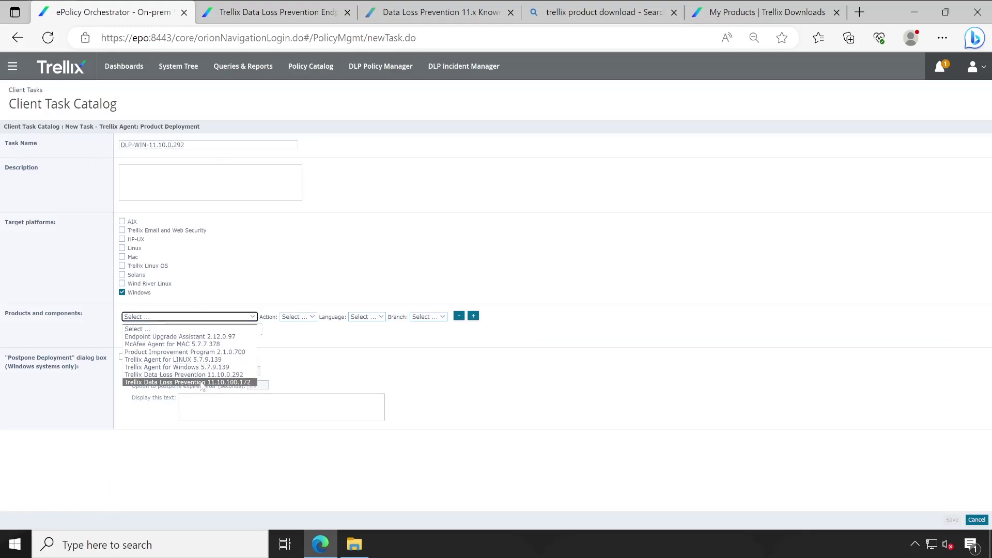
pyautogui.click(202, 376)
# - Change the new deployment task's name to DLP-WIN-11.10.100.172 and save the task
pyautogui.click(193, 146)
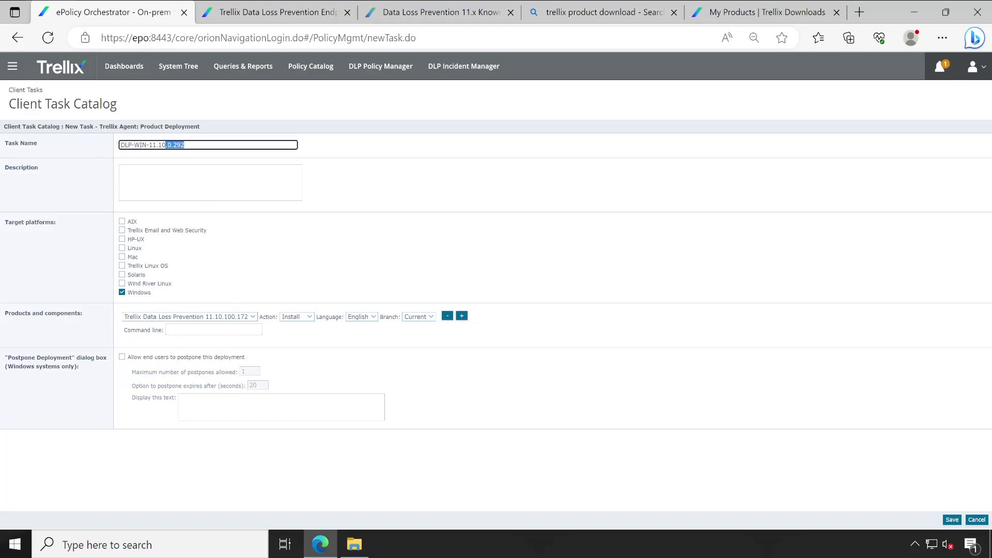
pyautogui.write('100')
pyautogui.press('Tab')
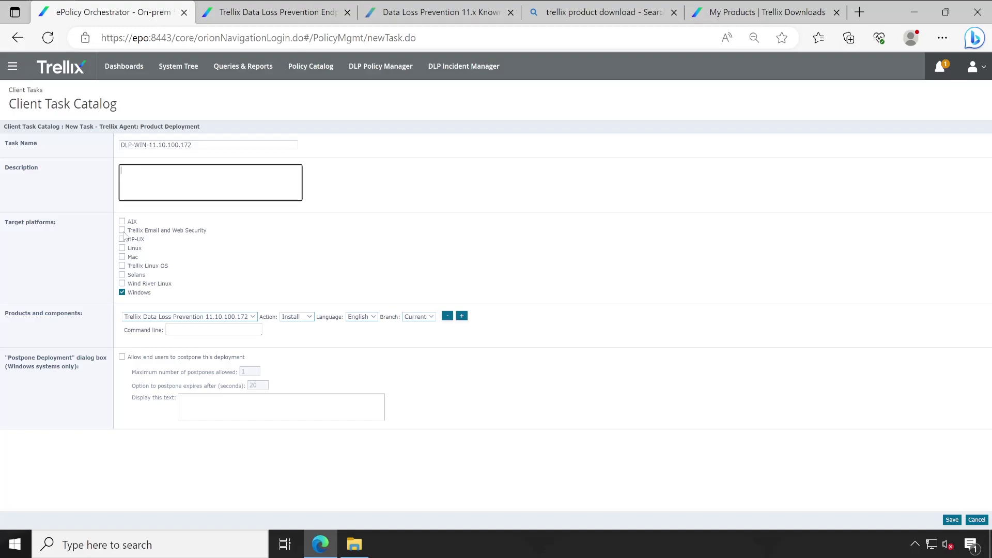
pyautogui.click(952, 520)
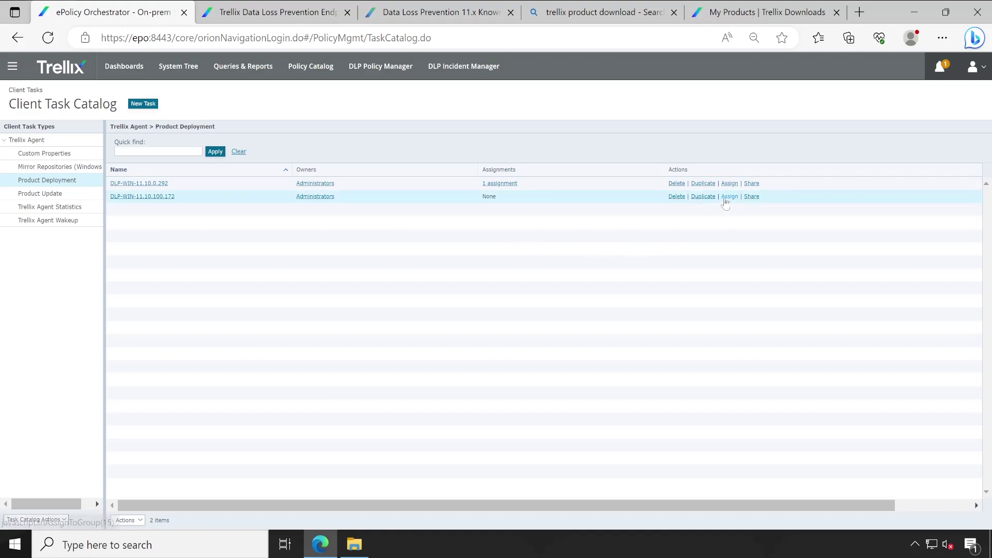
# - Delete the DLP-WIN-11.10.0.292 client task assignment from the Workstations group in the System Tree
pyautogui.click(177, 70)
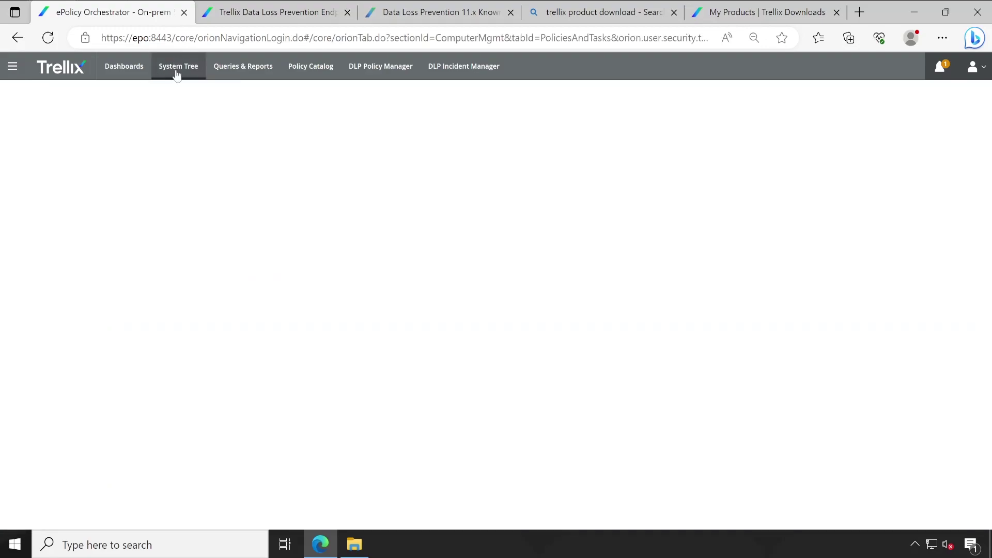
pyautogui.click(46, 156)
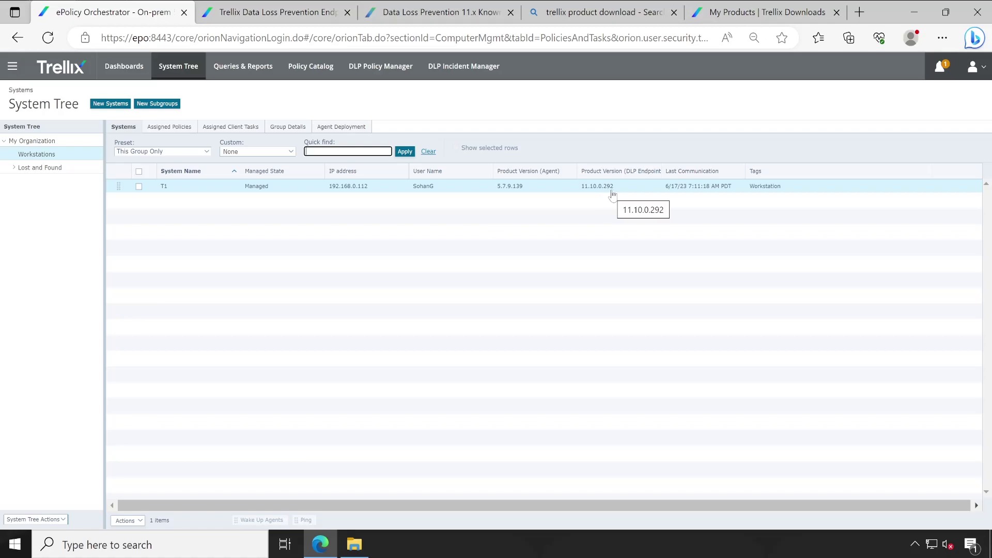
pyautogui.click(236, 127)
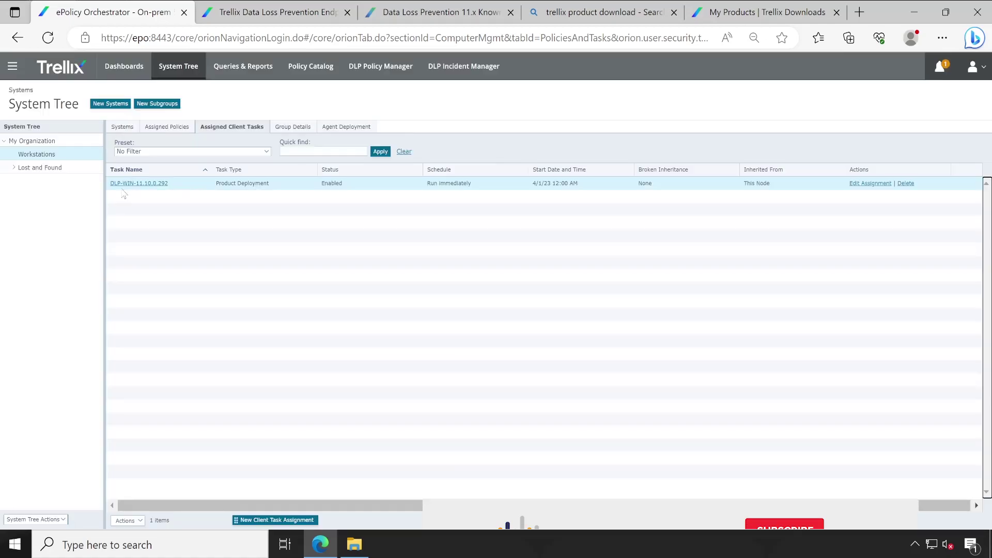
pyautogui.click(883, 184)
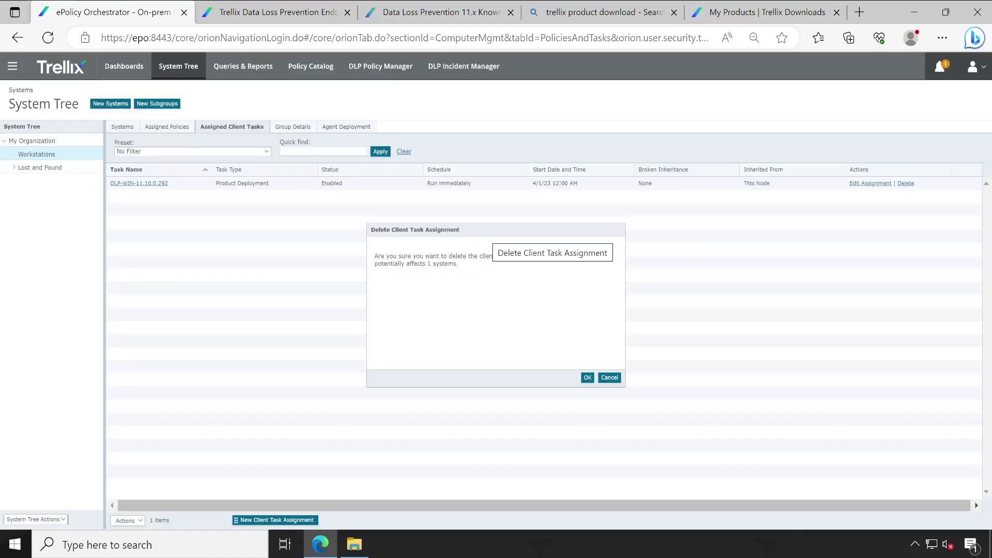
pyautogui.click(588, 377)
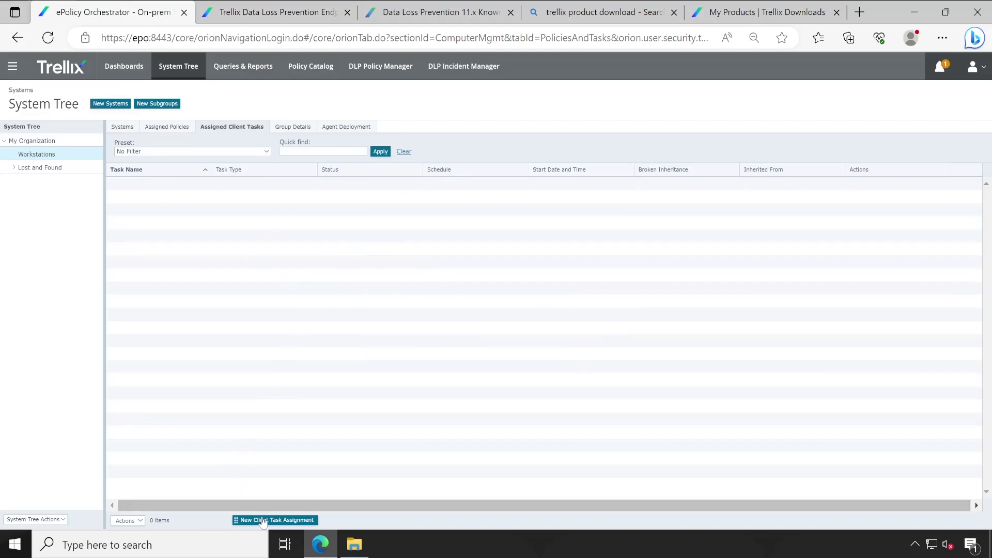
# - Assign the Product Deployment task DLP-WIN-11.10.100.172 to the Workstations group, scheduled to run immediately, and return to the group's systems list
pyautogui.click(263, 520)
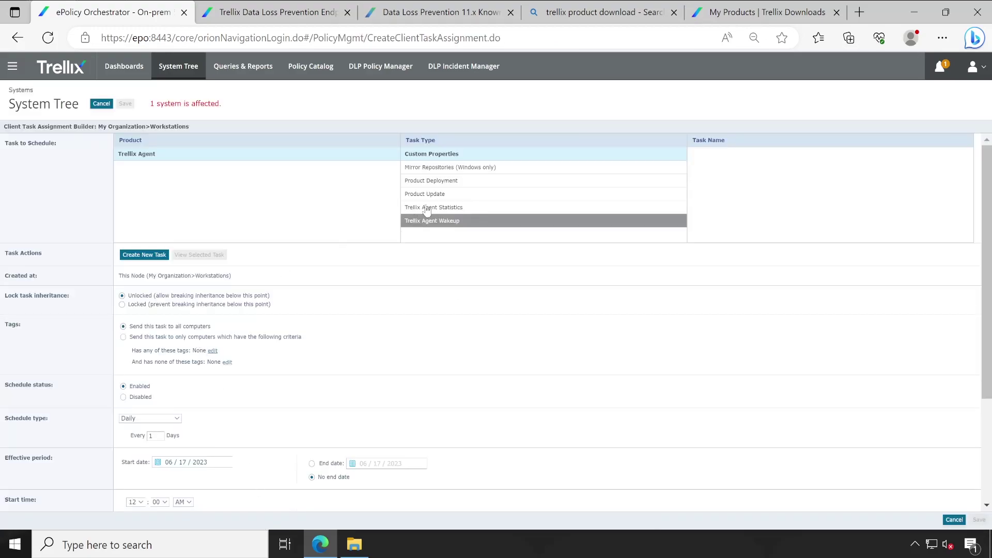
pyautogui.click(461, 184)
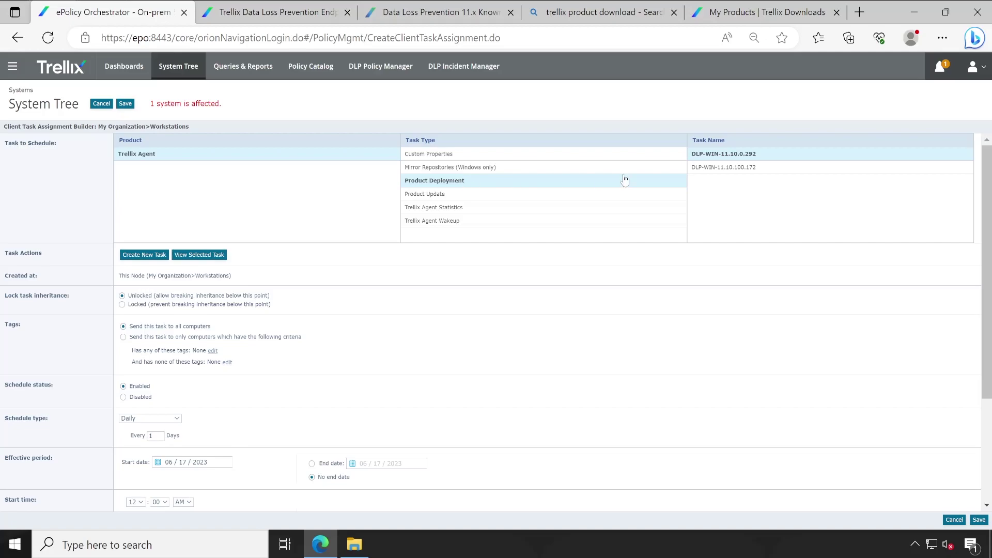
pyautogui.click(749, 170)
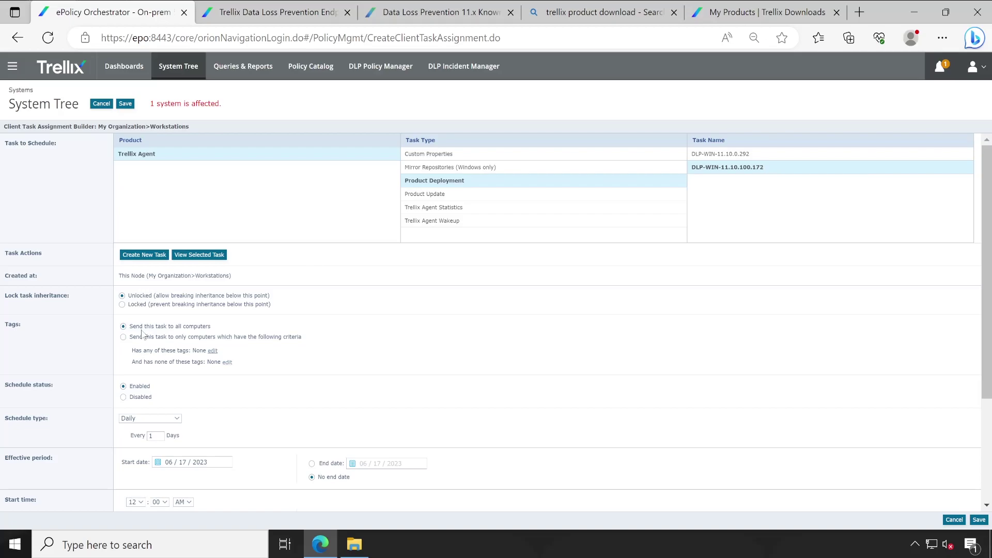
pyautogui.click(146, 420)
pyautogui.click(153, 469)
pyautogui.click(377, 463)
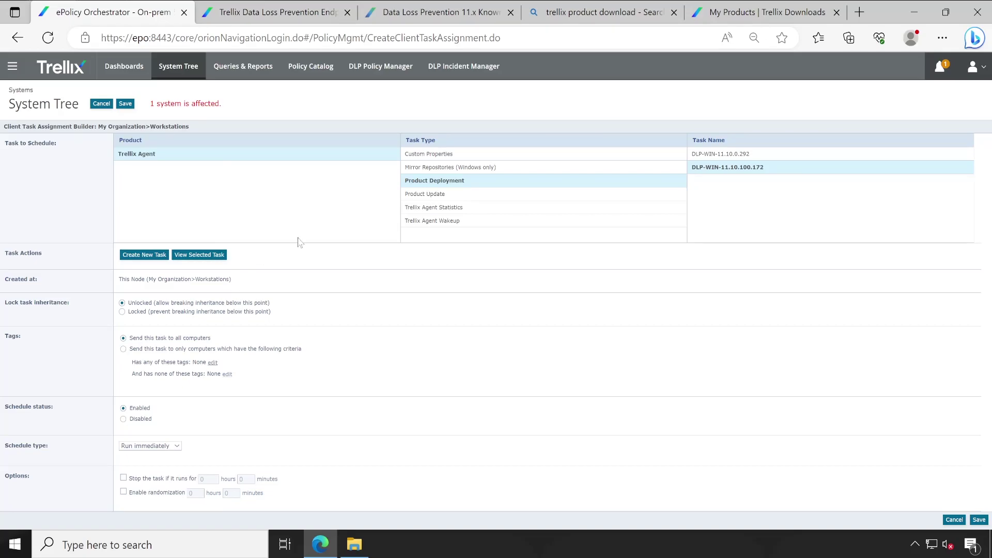
pyautogui.click(979, 521)
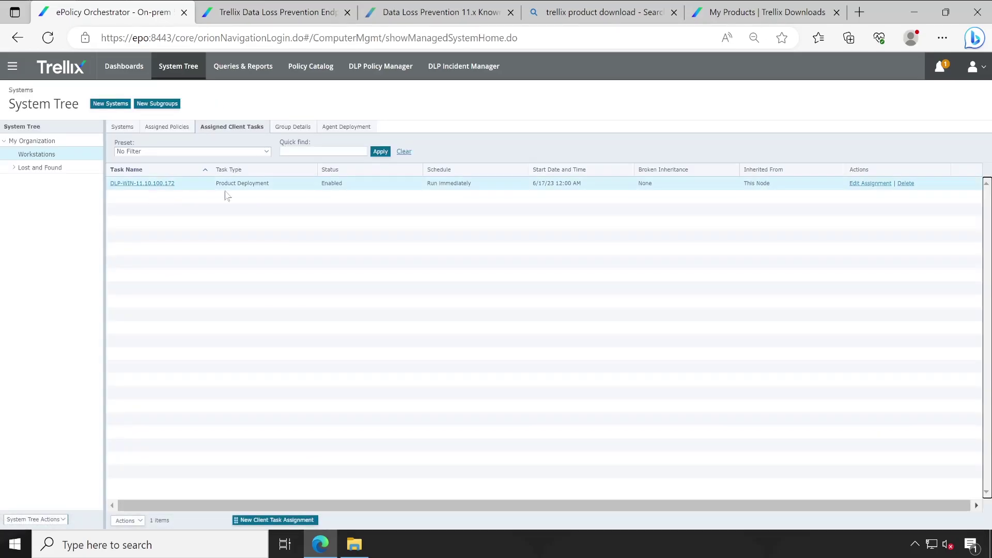
pyautogui.click(124, 127)
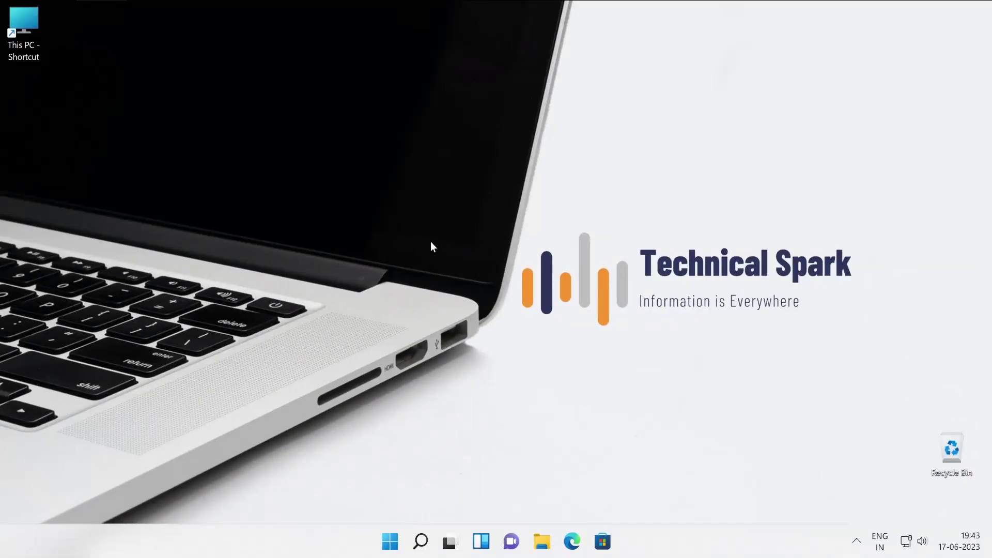
# - Switch to the client computer and open the Trellix Agent Status Monitor
pyautogui.click(856, 540)
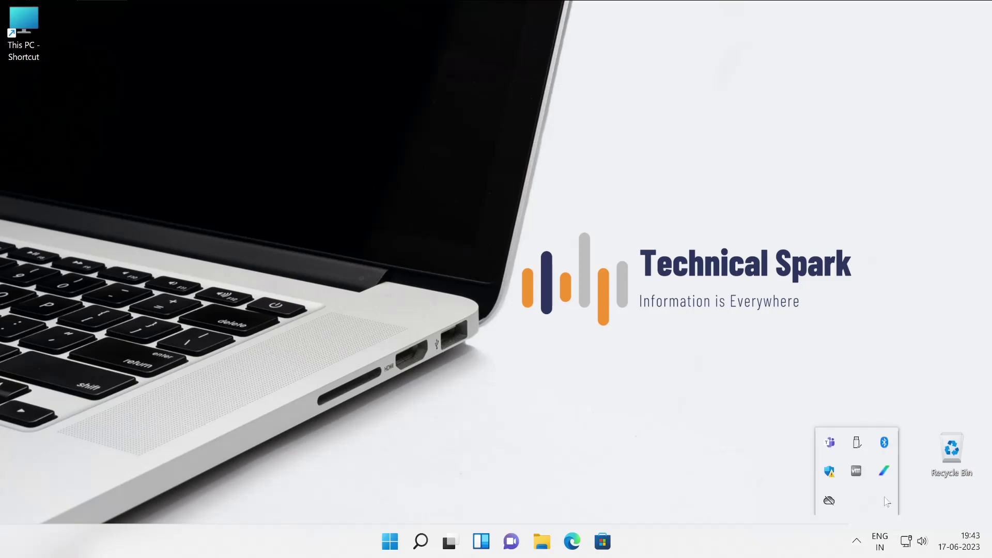
pyautogui.rightClick(884, 470)
pyautogui.click(804, 449)
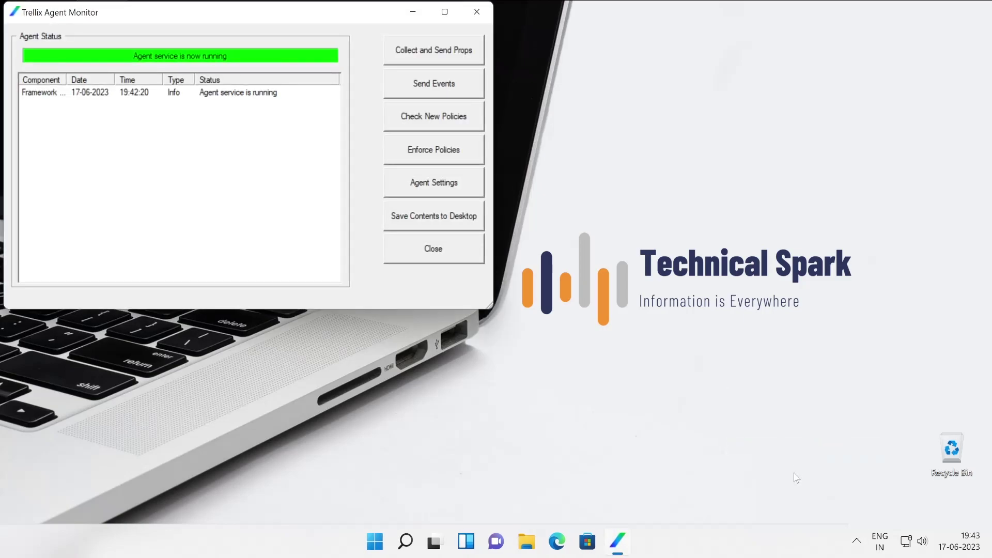
# - Check the computer name and the Data Loss Prevention – Endpoint version number in the Trellix Agent's About information
pyautogui.click(856, 540)
pyautogui.rightClick(884, 470)
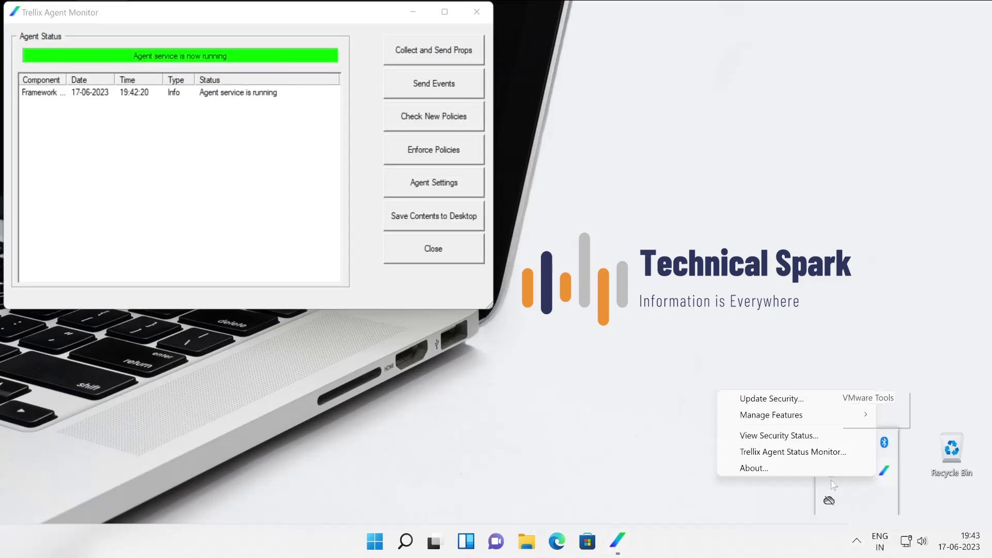
pyautogui.click(802, 469)
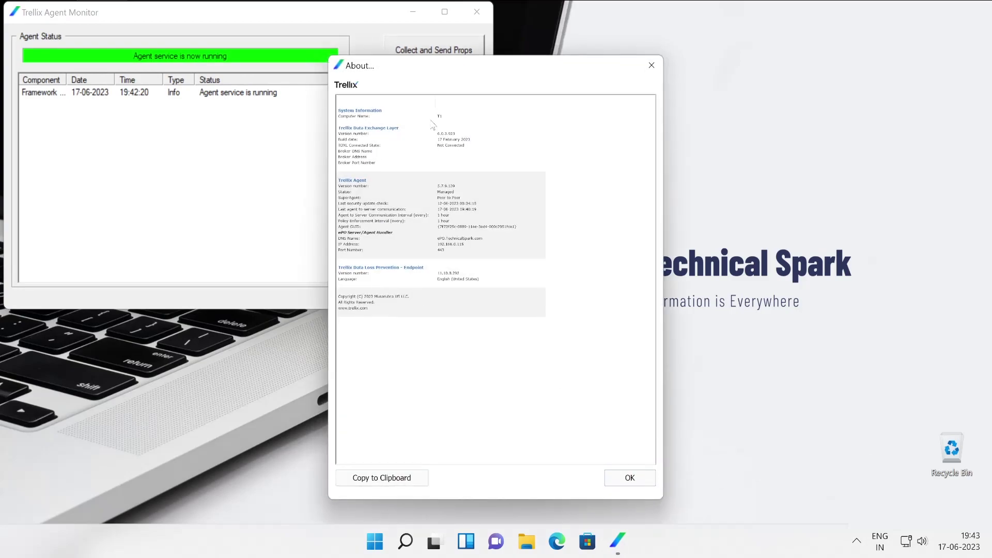
pyautogui.click(447, 121)
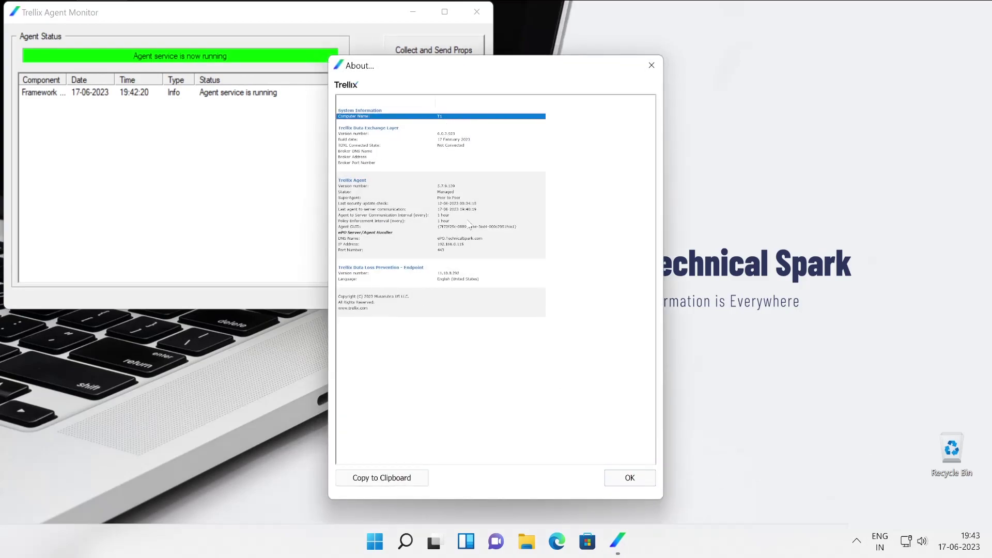
pyautogui.click(462, 274)
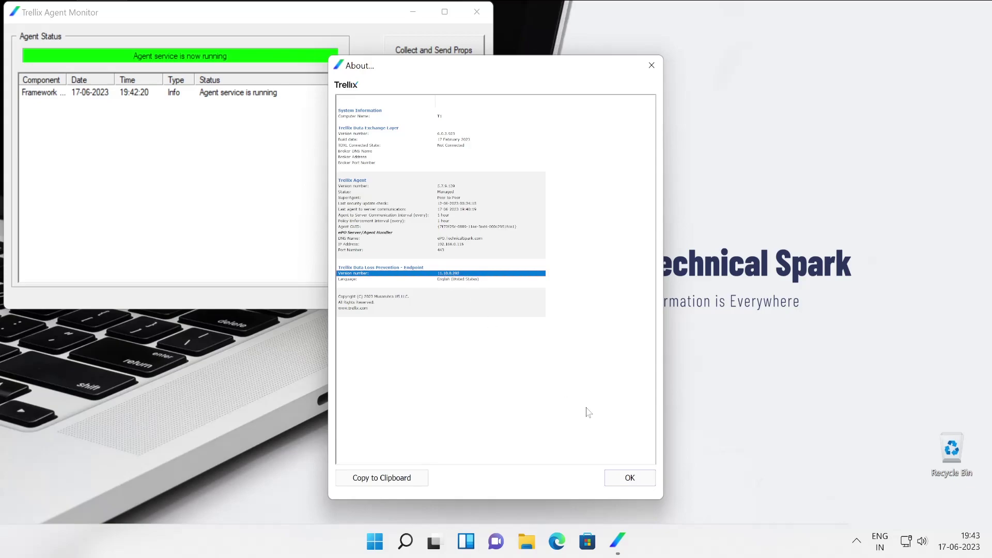
pyautogui.click(632, 478)
# - Check the version and build in the DLP Endpoint Console's About page, then close the console
pyautogui.click(856, 540)
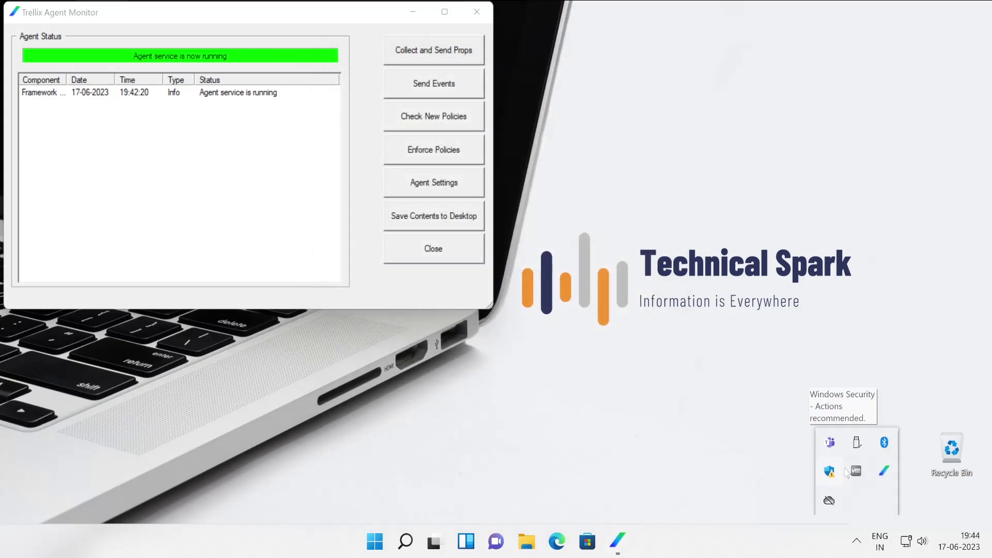
pyautogui.rightClick(883, 471)
pyautogui.moveTo(800, 417)
pyautogui.click(666, 414)
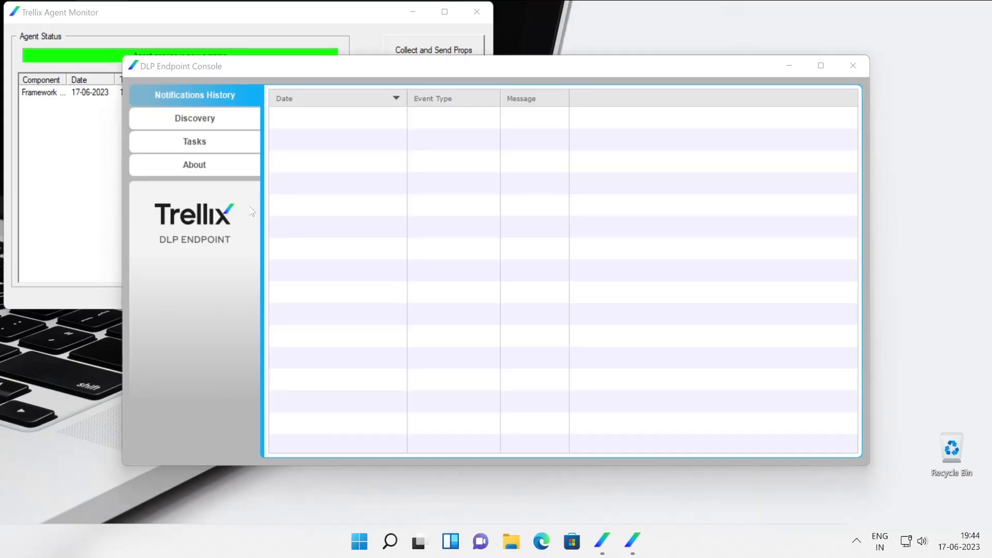
pyautogui.click(219, 169)
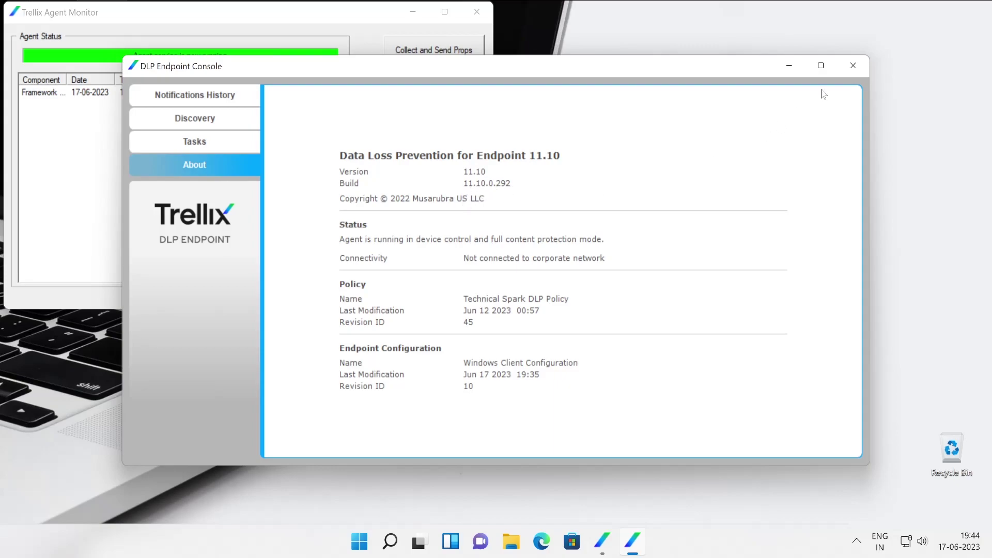
pyautogui.click(852, 73)
# - Check for new policies in the Trellix Agent Monitor, follow the DLP-WIN-11.10.100.172 deployment entries in its log, and enlarge the restored window
pyautogui.click(453, 125)
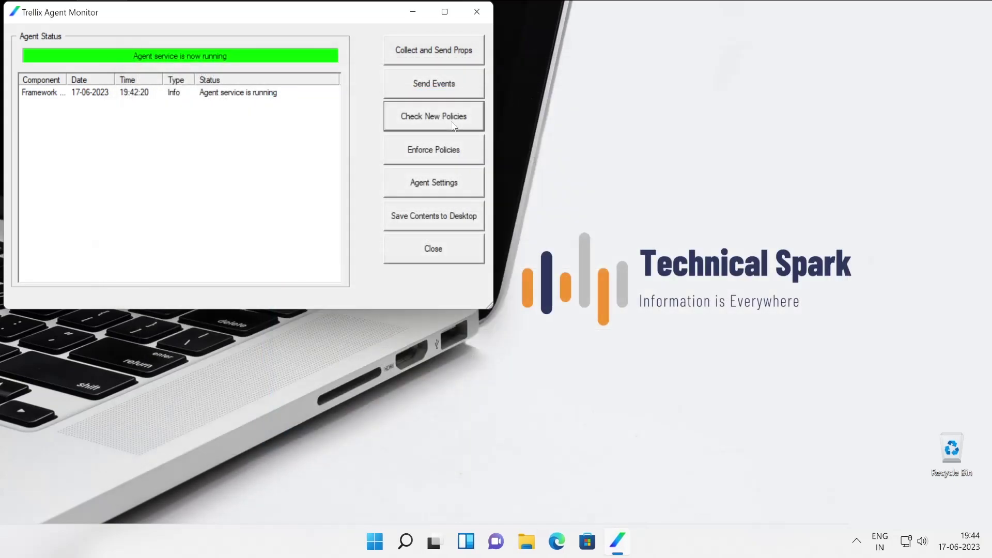
pyautogui.click(446, 14)
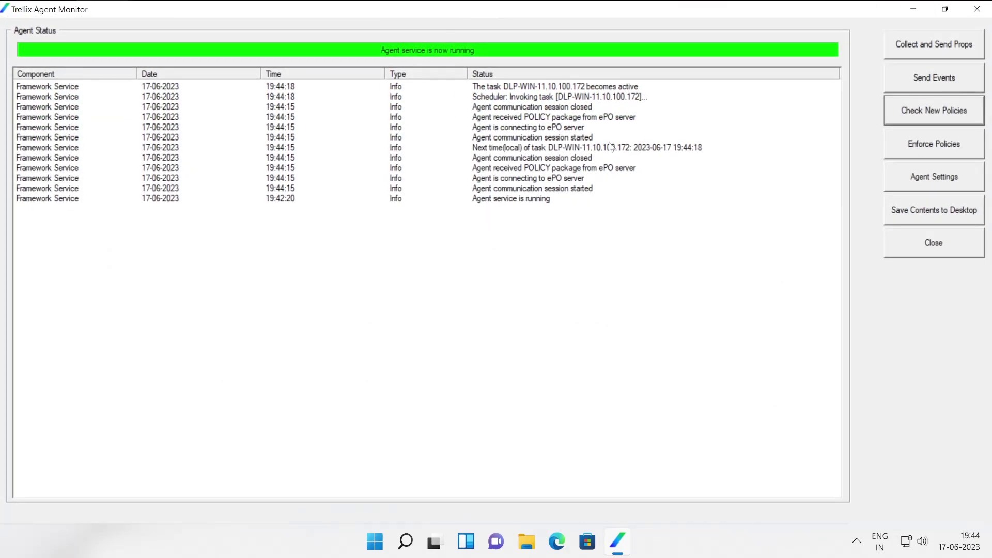
pyautogui.click(614, 148)
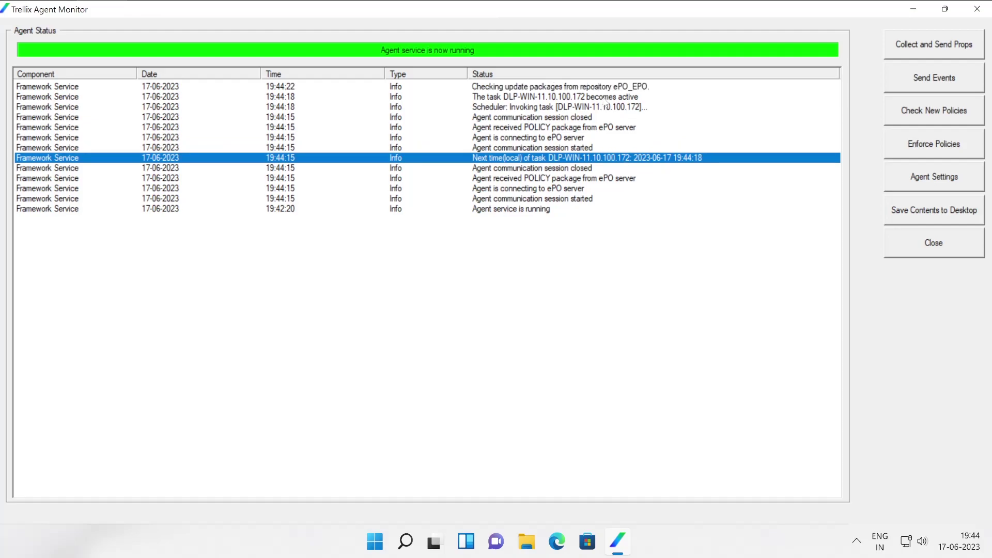
pyautogui.click(606, 98)
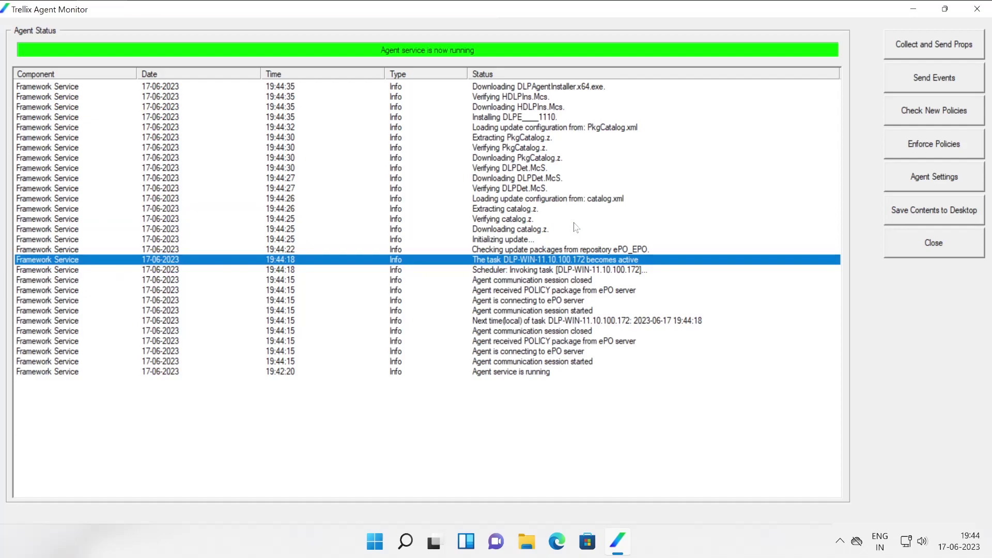
pyautogui.click(532, 232)
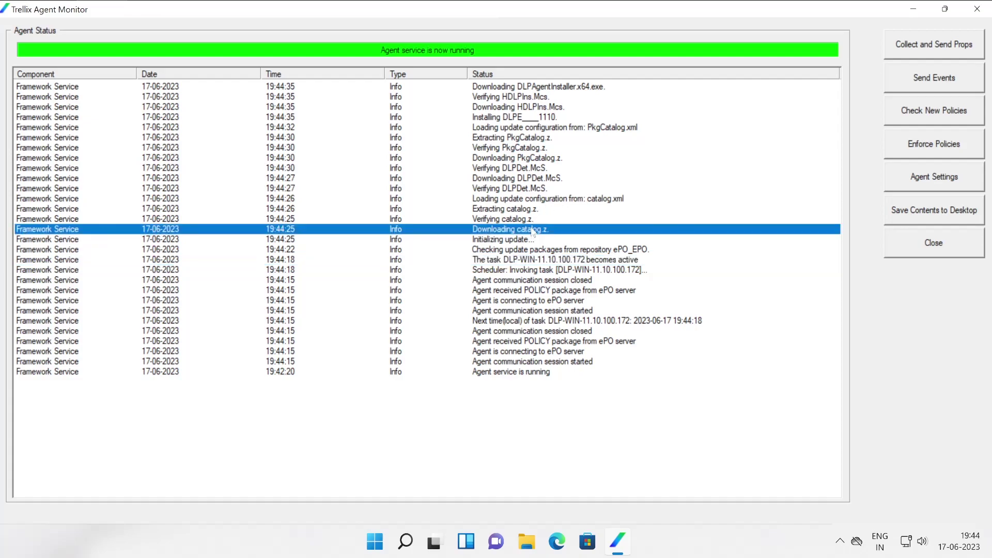
pyautogui.click(534, 220)
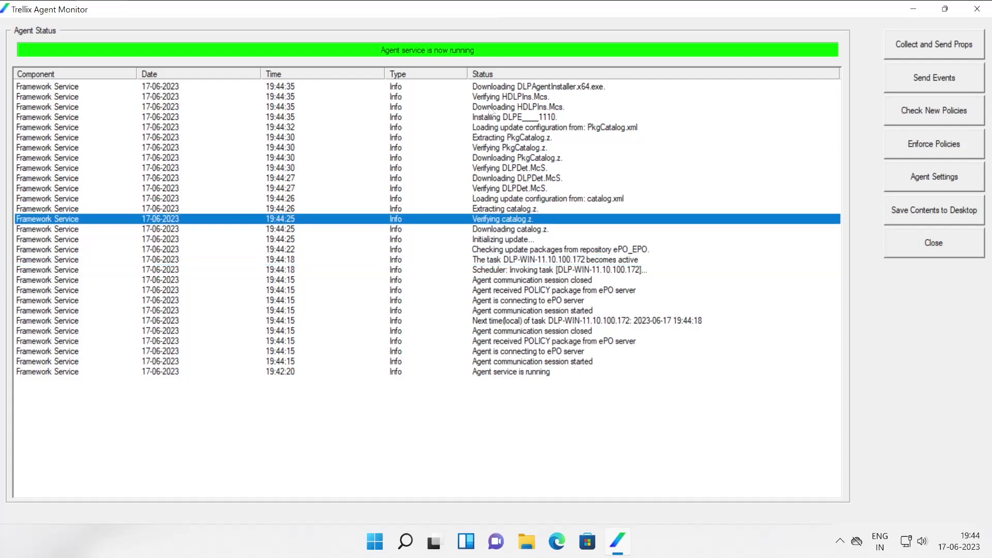
pyautogui.click(548, 88)
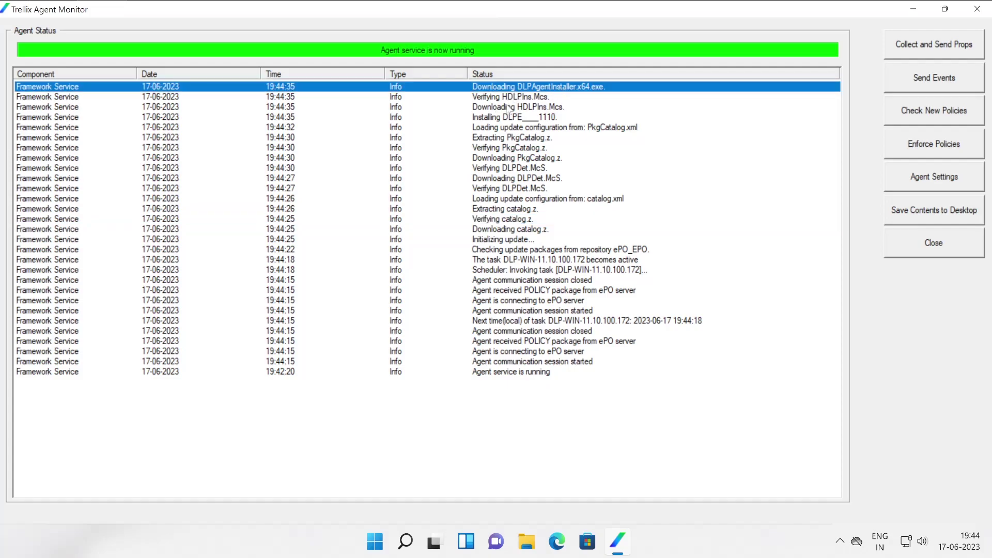
pyautogui.click(950, 16)
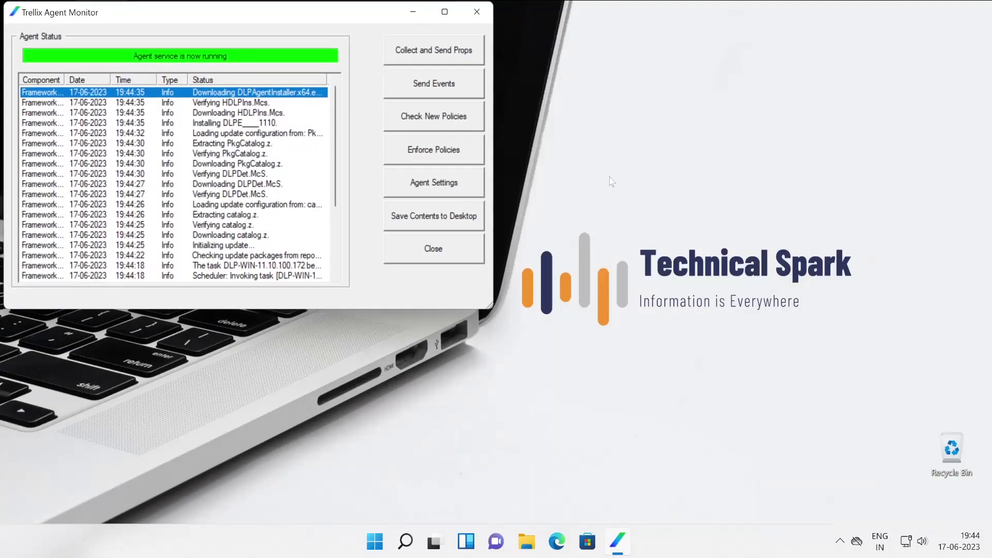
pyautogui.moveTo(486, 306); pyautogui.dragTo(629, 327)
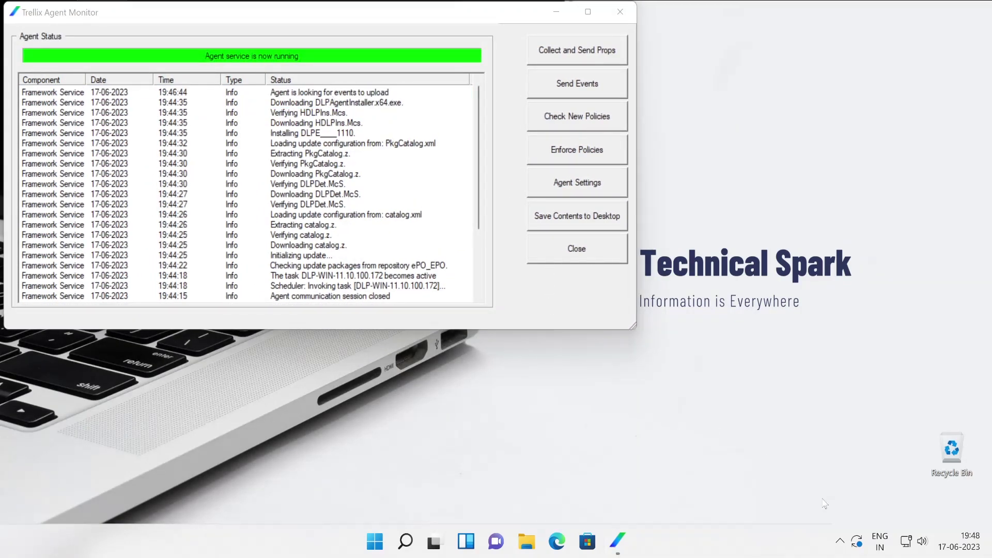
# - Check the Trellix Agent's available options and follow the communication and DLP policy enforcement entries in the Agent Monitor log
pyautogui.click(840, 541)
pyautogui.rightClick(867, 471)
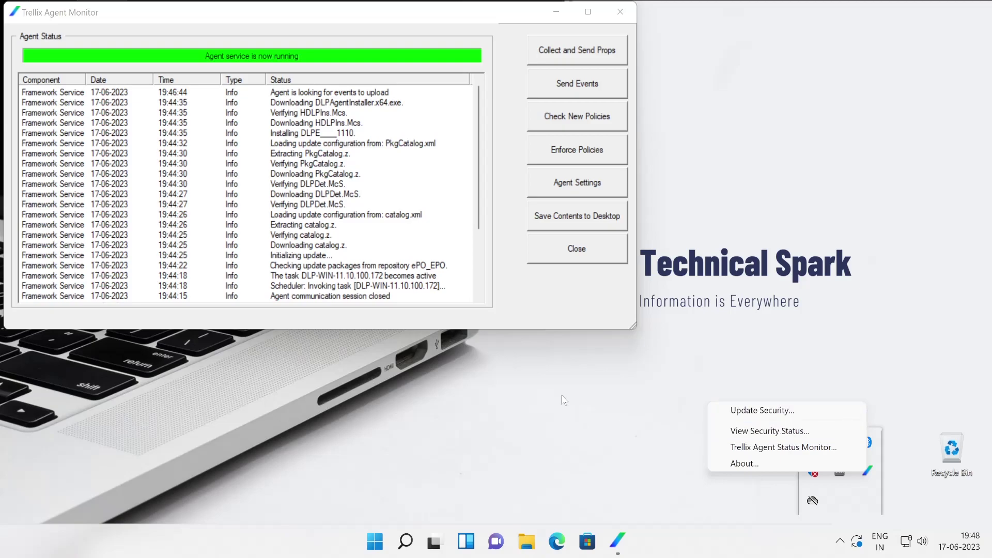
pyautogui.click(652, 416)
pyautogui.rightClick(868, 476)
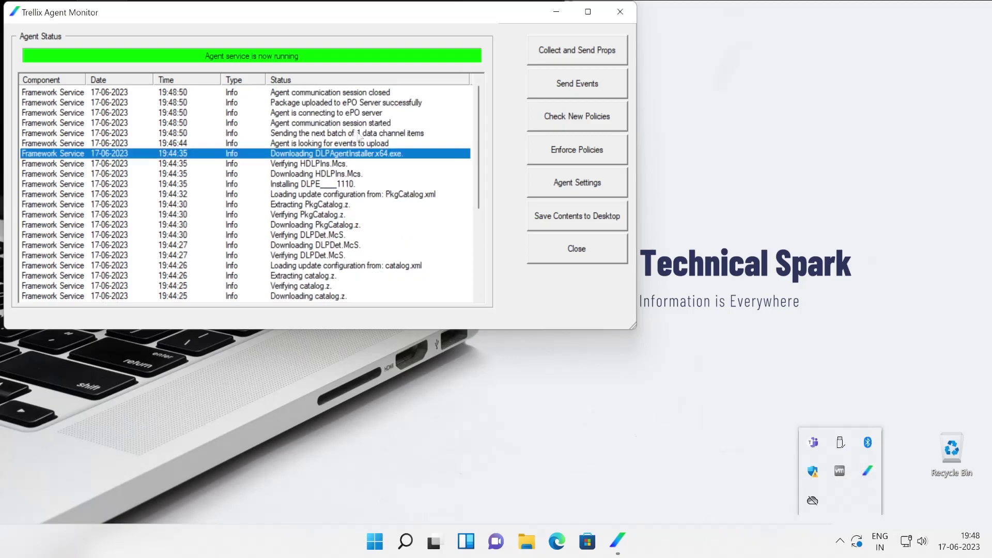
pyautogui.click(362, 134)
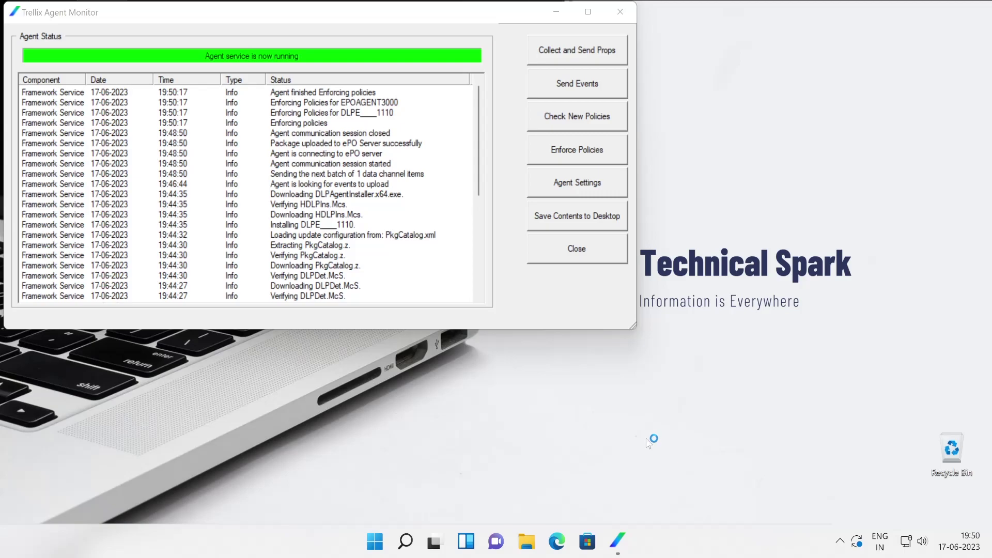
pyautogui.click(345, 113)
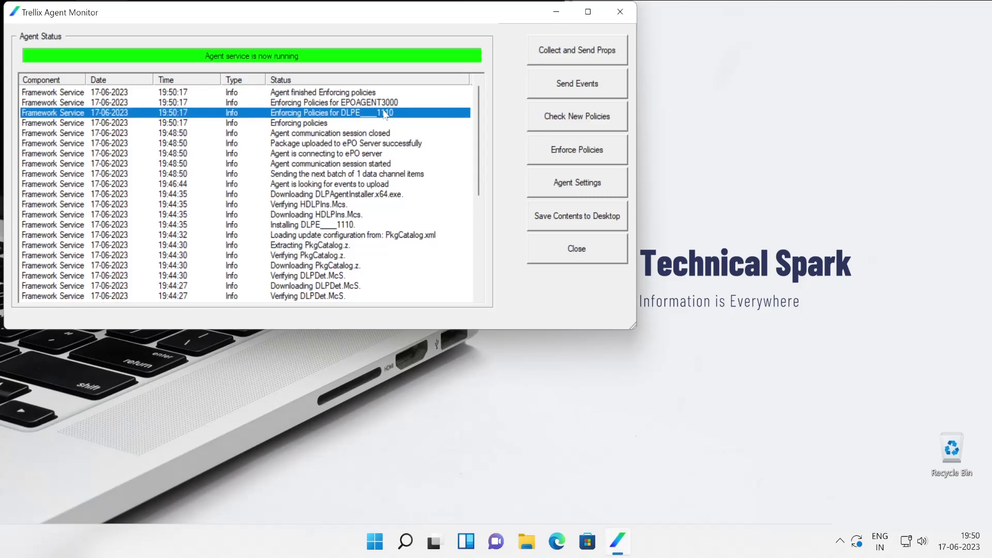
# - Check the version and build on the About page of the DLP Endpoint Console after the update, and close the console
pyautogui.click(839, 541)
pyautogui.rightClick(872, 475)
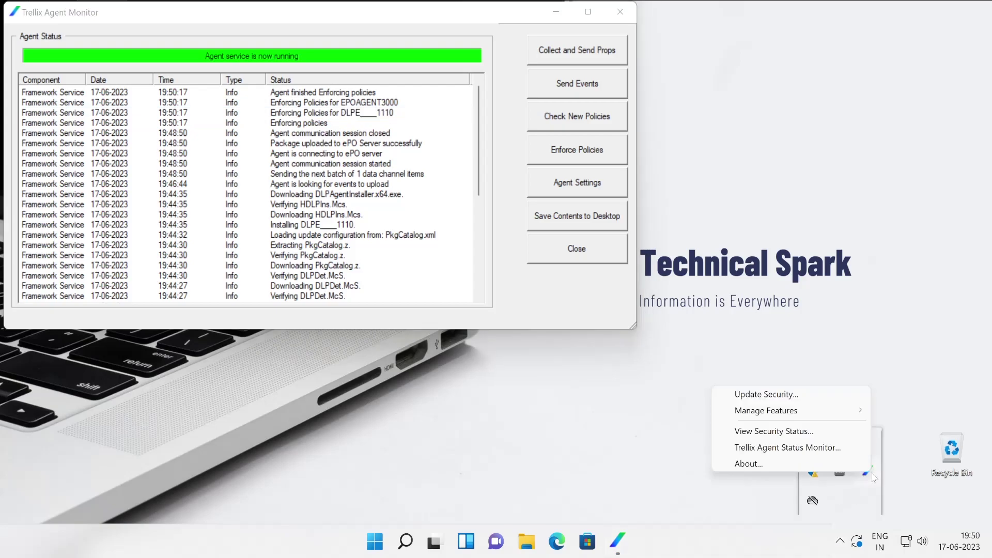
pyautogui.moveTo(763, 413)
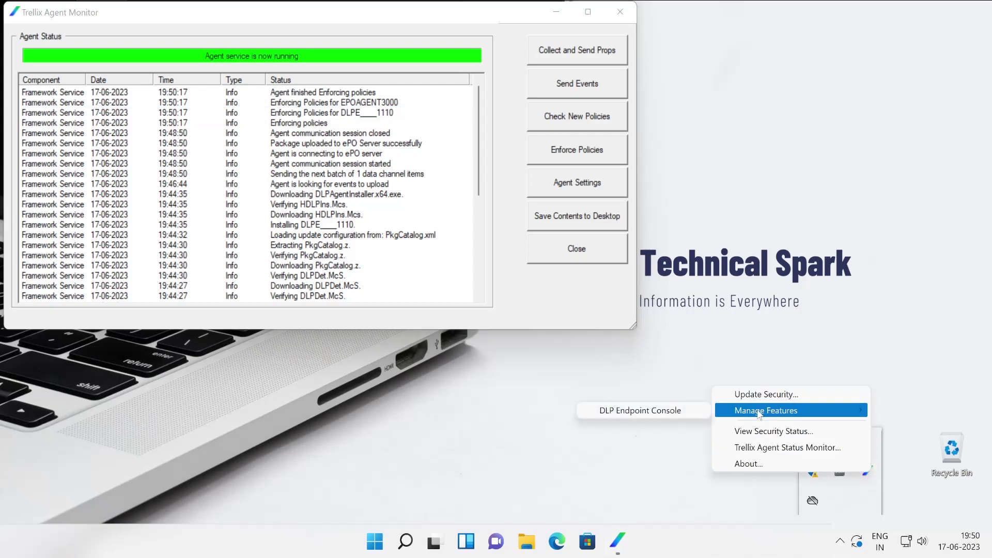
pyautogui.click(676, 411)
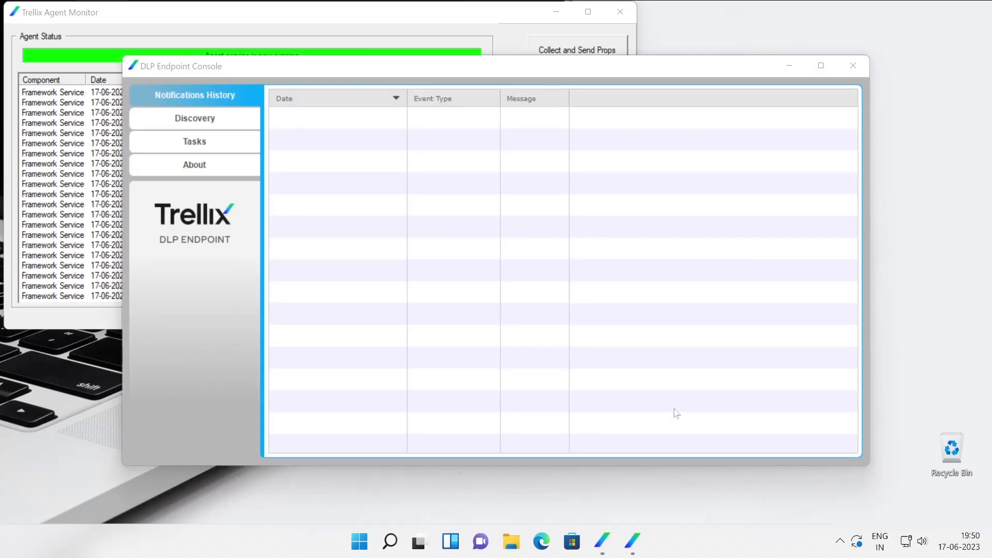
pyautogui.click(228, 165)
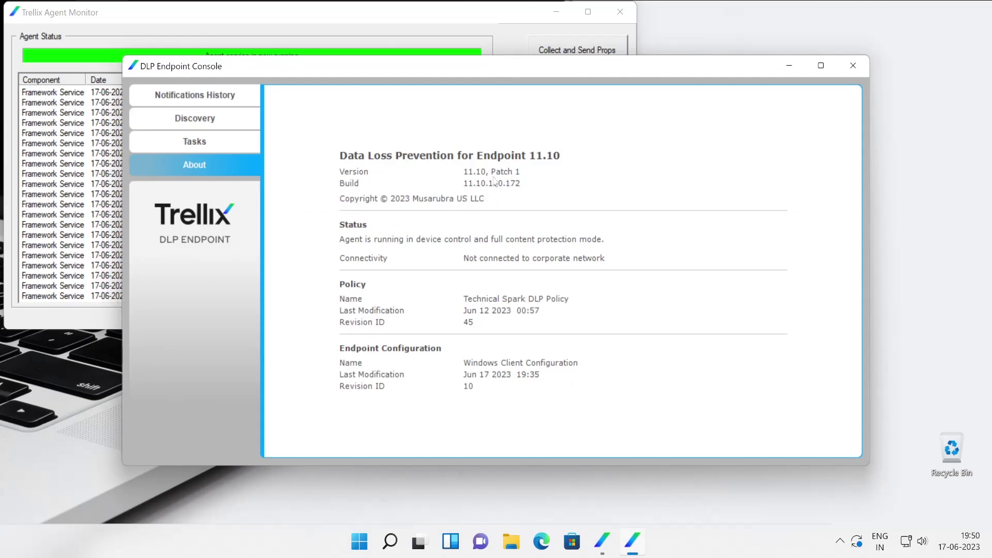
pyautogui.click(850, 71)
# - Examine the Agent Monitor log entries on the update and the completion of the DLP-WIN-11.10.100.172 task
pyautogui.click(305, 103)
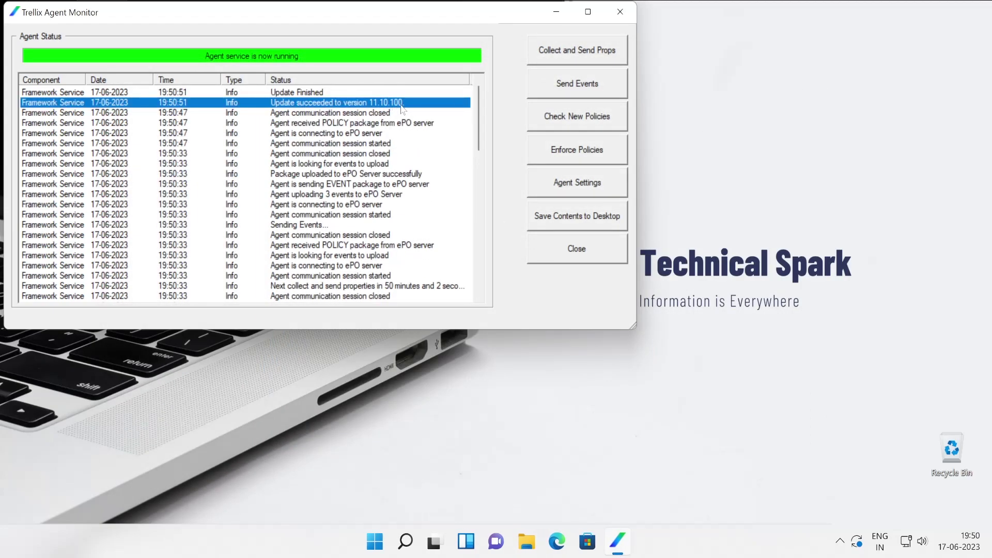
pyautogui.click(306, 93)
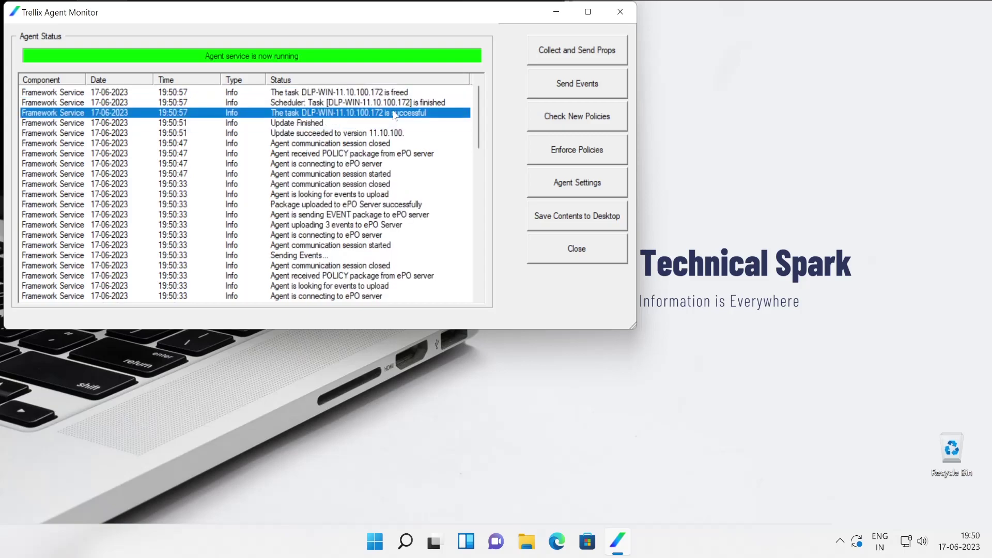
pyautogui.press('Up')
pyautogui.press('Up')
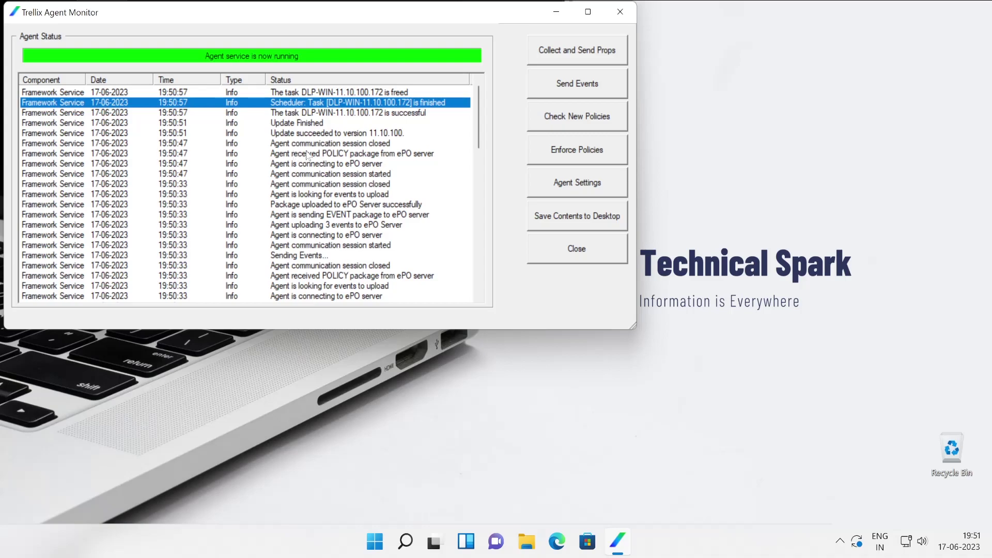
# - Check the Data Loss Prevention – Endpoint version number in the Trellix Agent's About information and close it
pyautogui.click(840, 541)
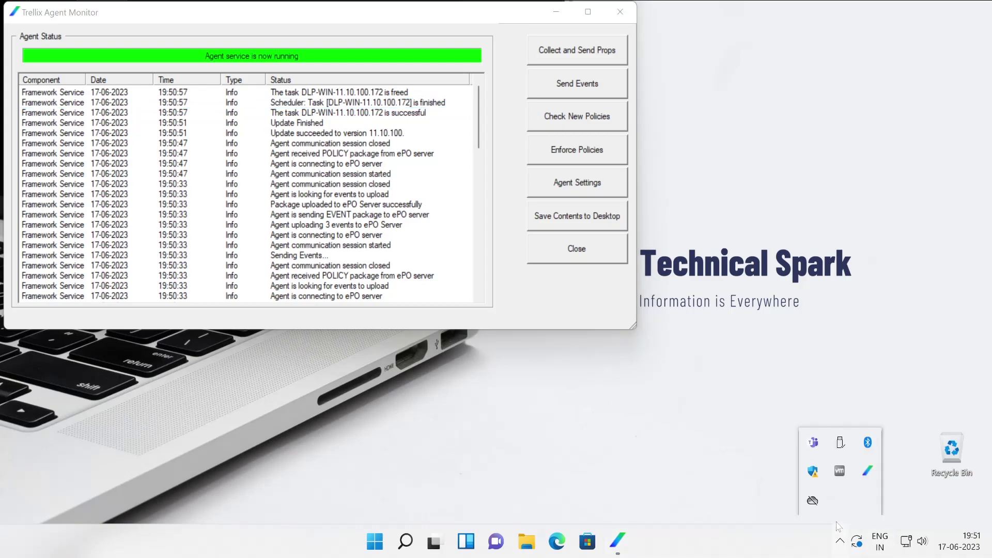
pyautogui.rightClick(868, 470)
pyautogui.click(770, 467)
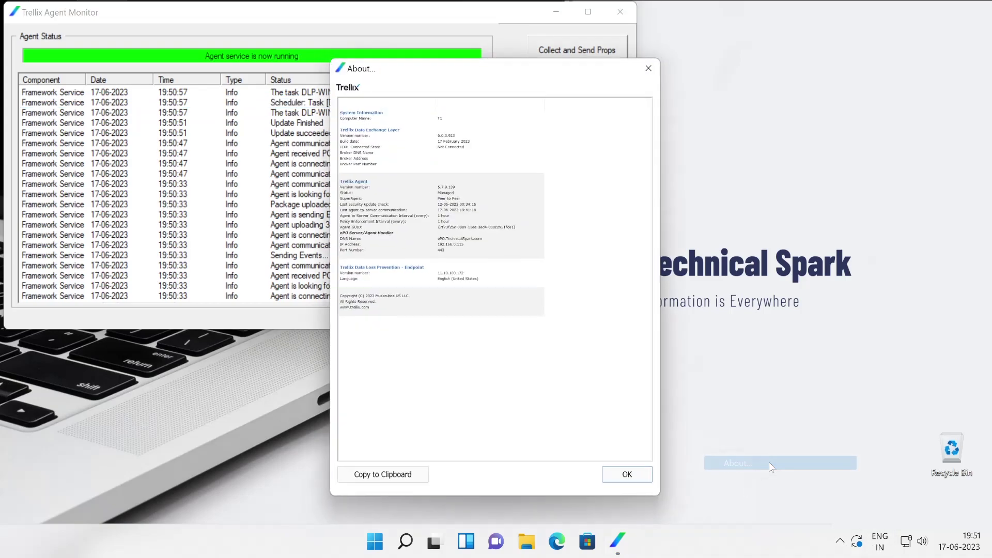
pyautogui.click(468, 273)
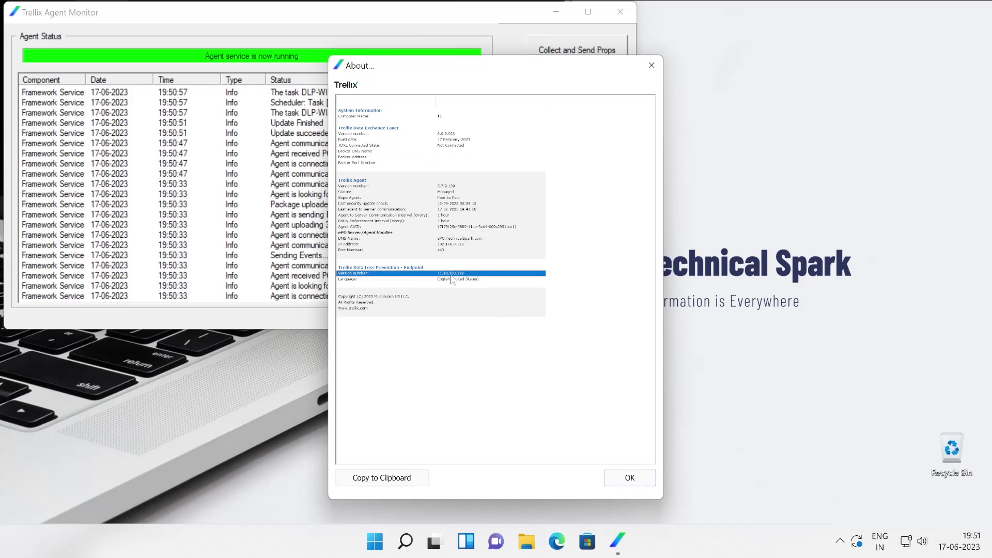
pyautogui.press('Escape')
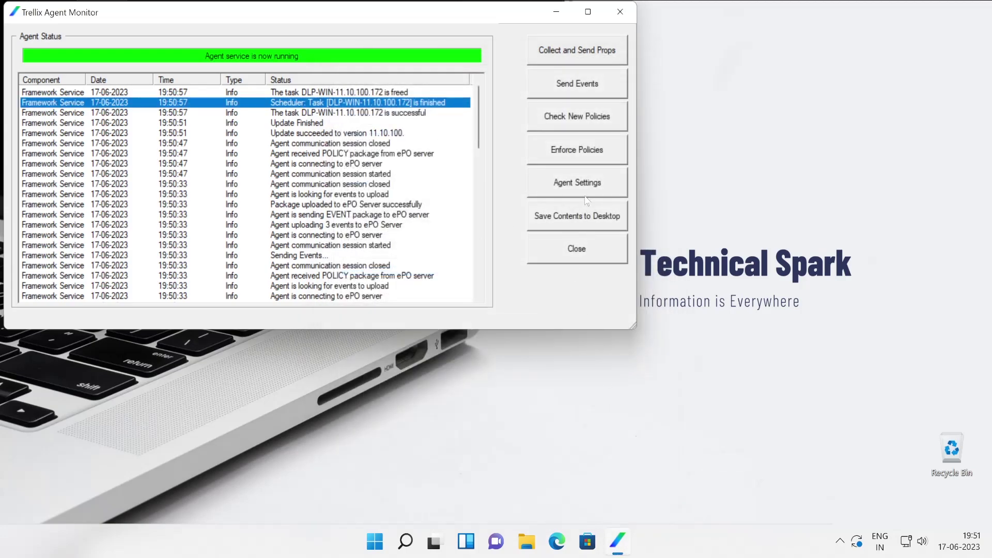
# - Collect and send the client's properties, enforce its policies, and refresh the Workstations list in ePolicy Orchestrator
pyautogui.click(558, 44)
pyautogui.click(576, 149)
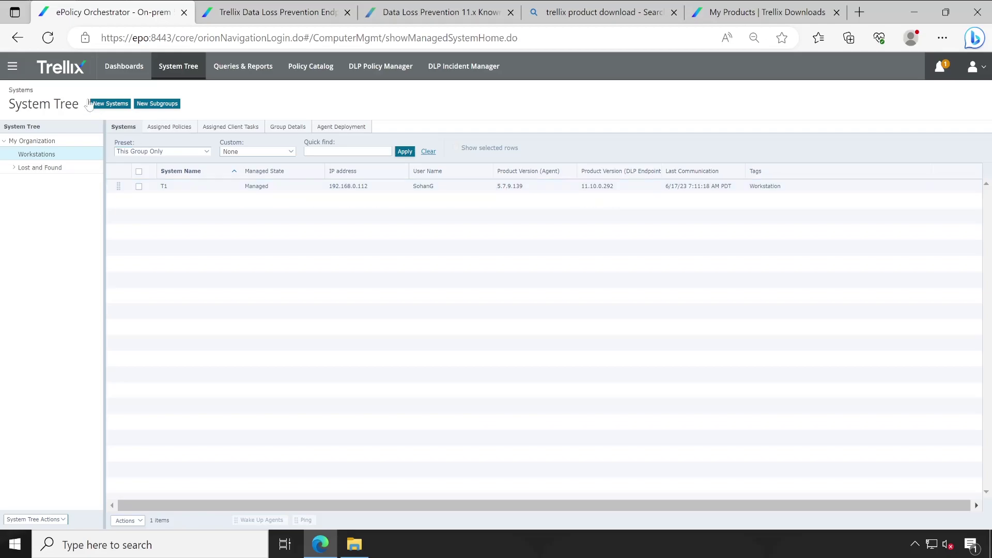
pyautogui.click(46, 44)
pyautogui.click(438, 320)
# - Review Run Client Task Now for system T1 with the Product Deployment task DLP-WIN-11.10.100.172, and leave without running it
pyautogui.click(139, 187)
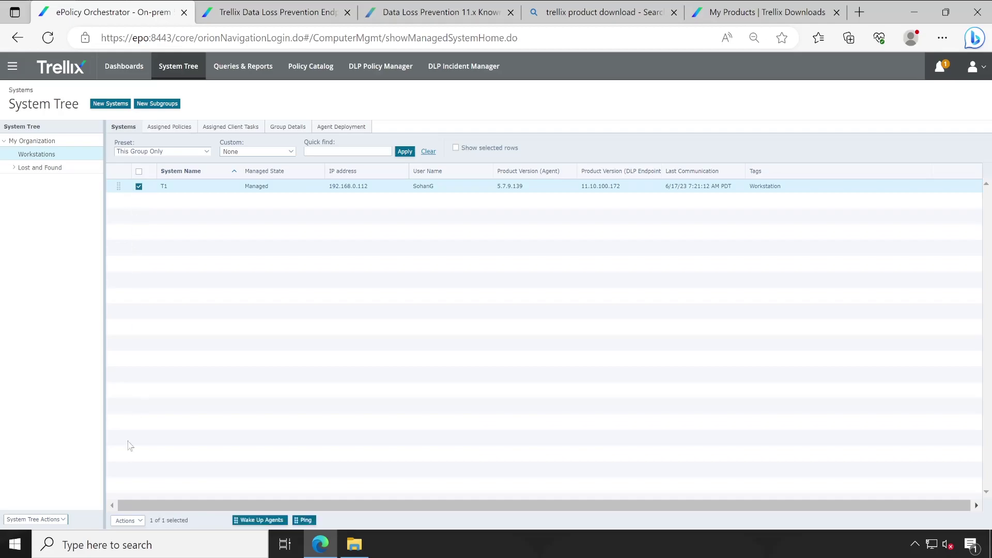
pyautogui.click(126, 520)
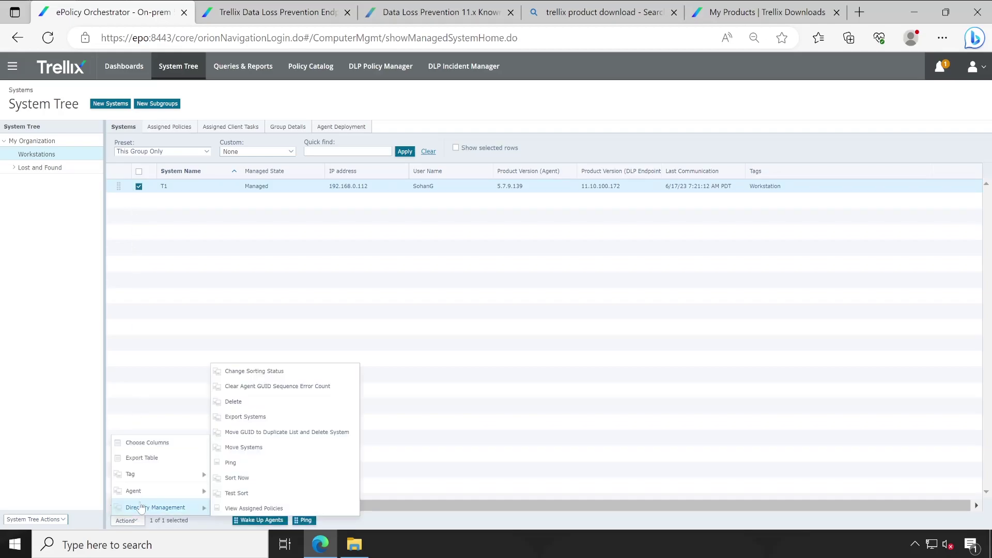
pyautogui.moveTo(155, 490)
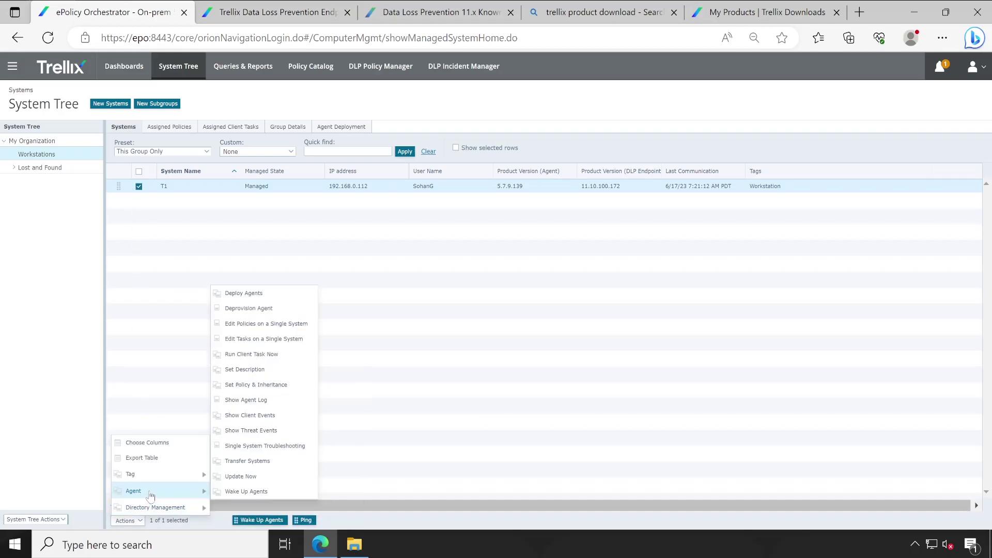
pyautogui.click(283, 355)
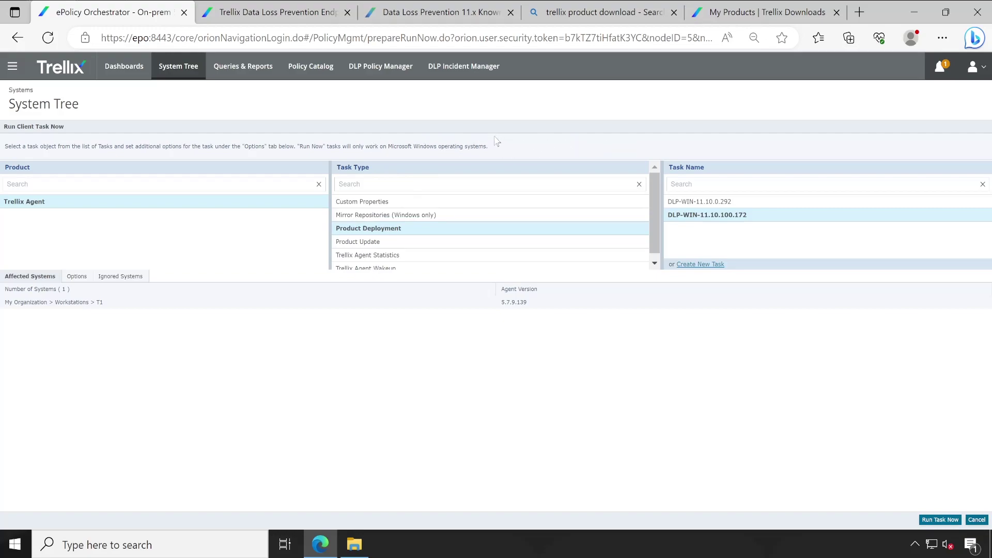
pyautogui.click(976, 519)
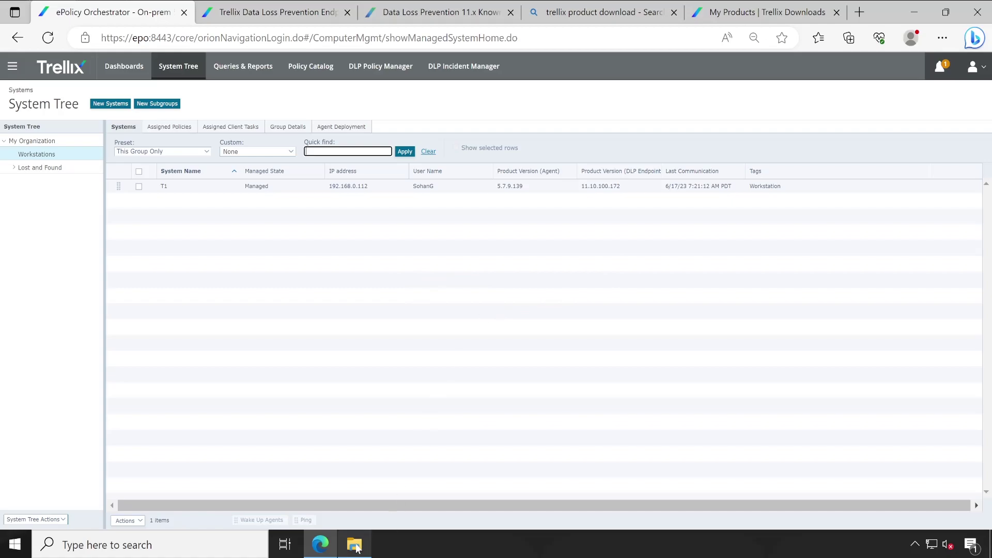
# - Switch to the Downloads folder in File Explorer and examine the x64 and x86 DLPAgentInstaller files inside HDLP_Agent_Package
pyautogui.moveTo(356, 548)
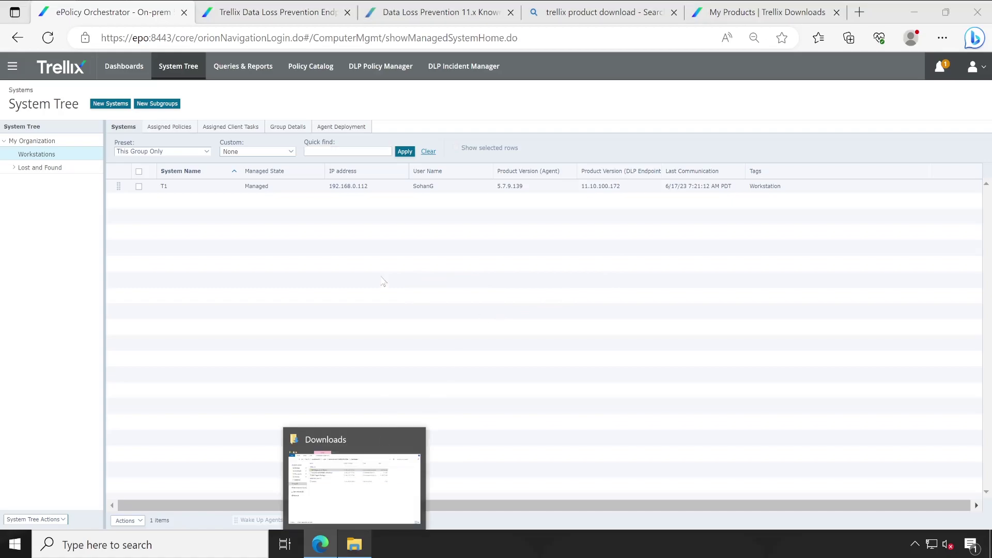
pyautogui.click(385, 439)
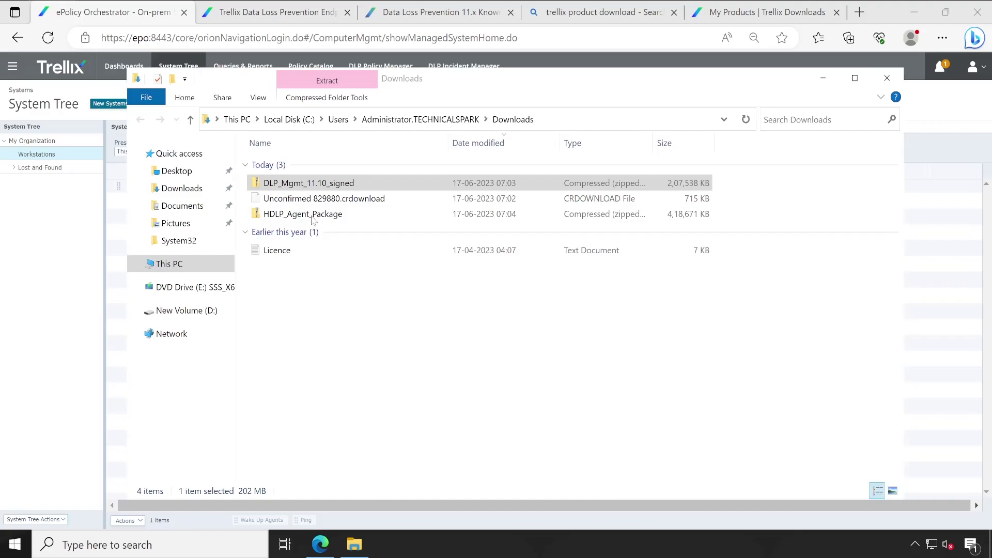
pyautogui.click(327, 215)
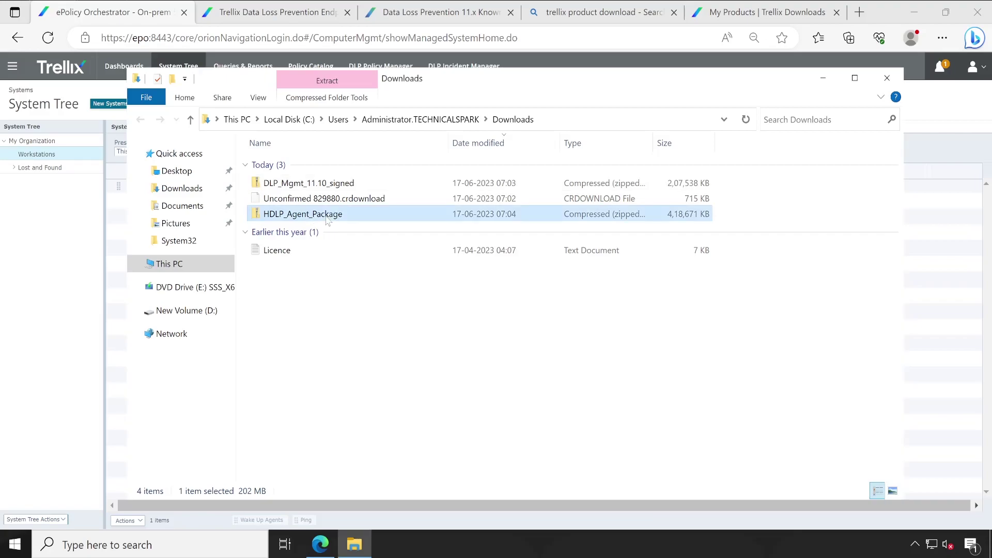
pyautogui.click(327, 215)
pyautogui.press('Escape')
pyautogui.doubleClick(354, 223)
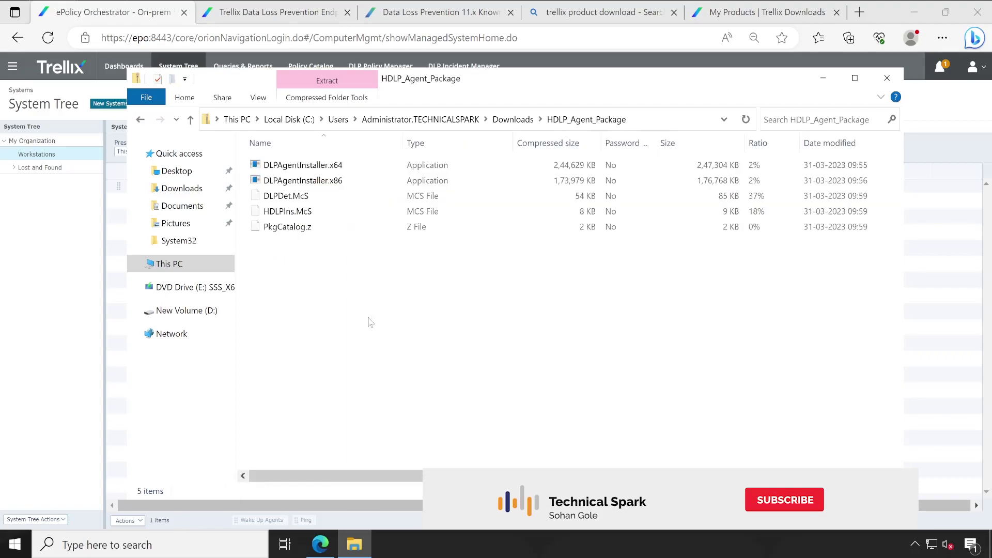
pyautogui.click(349, 181)
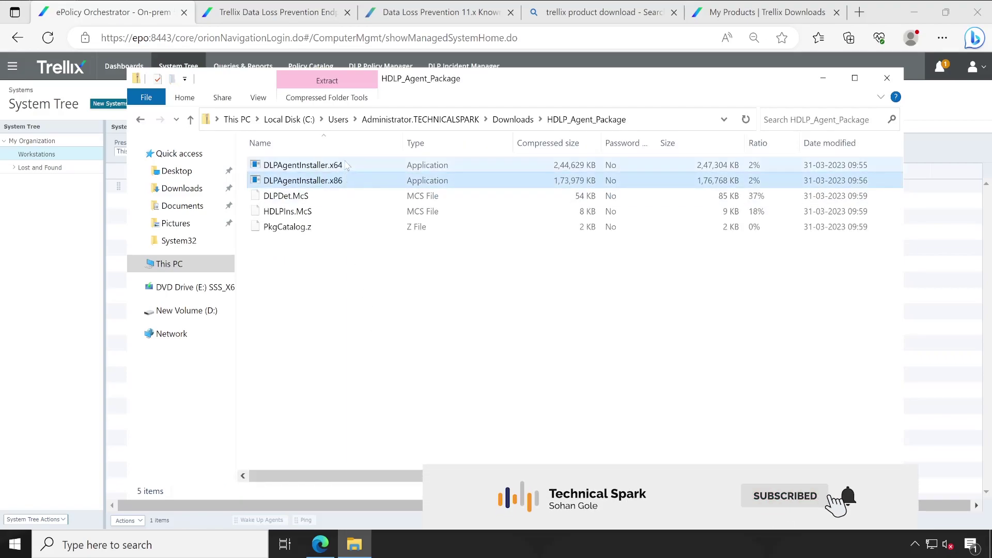
pyautogui.click(346, 165)
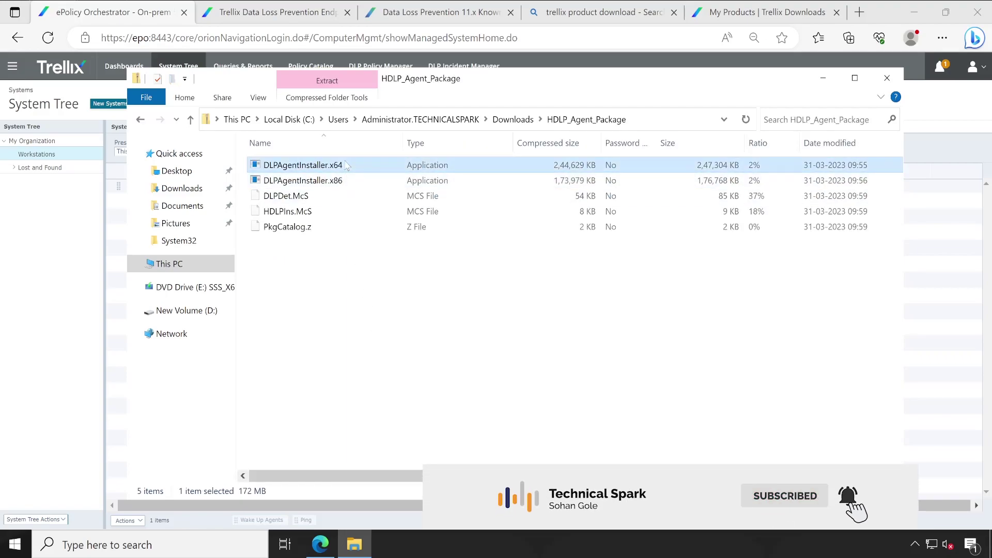
# - Browse to C:\Program Files (x86)\McAfee\ePolicy Orchestrator and look through its folders
pyautogui.click(181, 264)
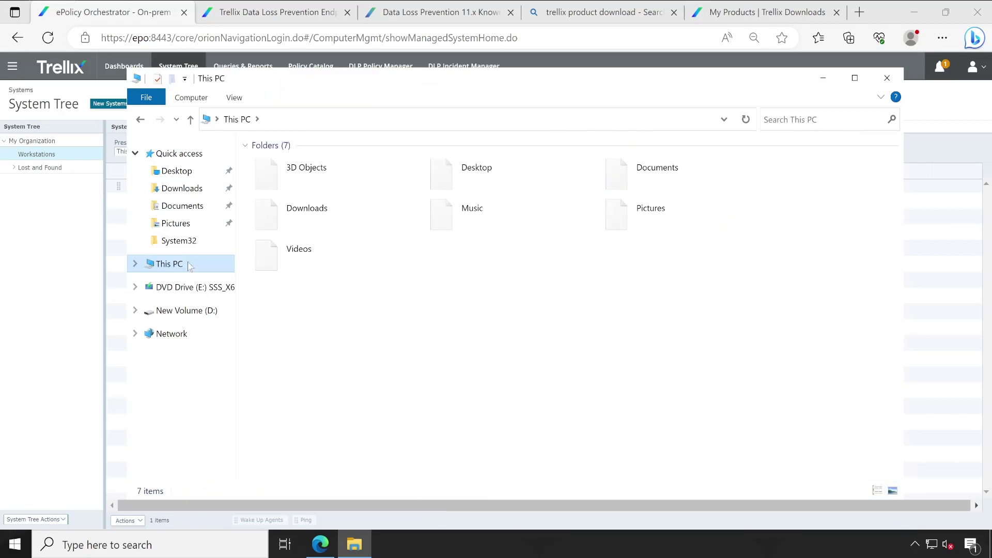
pyautogui.click(335, 333)
pyautogui.doubleClick(390, 325)
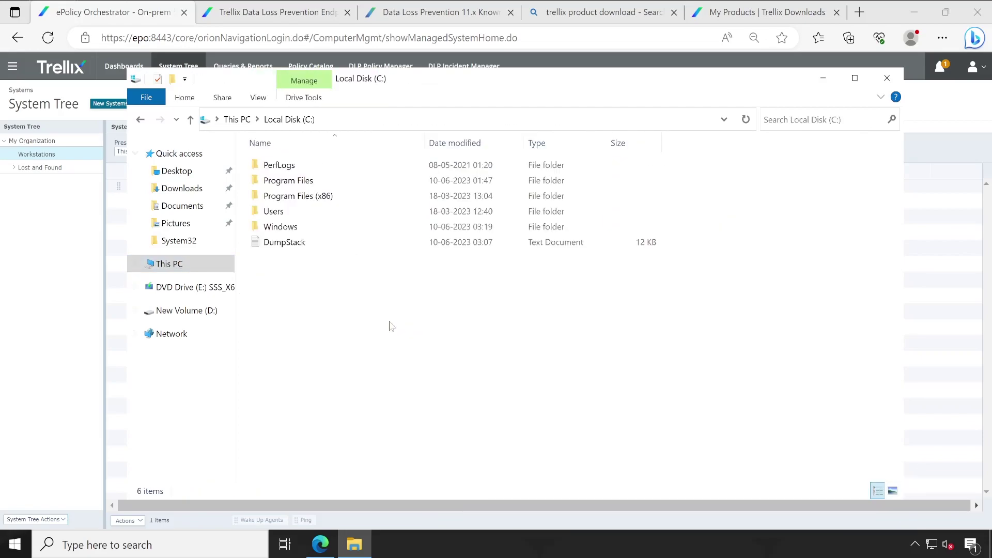
pyautogui.click(314, 203)
pyautogui.doubleClick(309, 196)
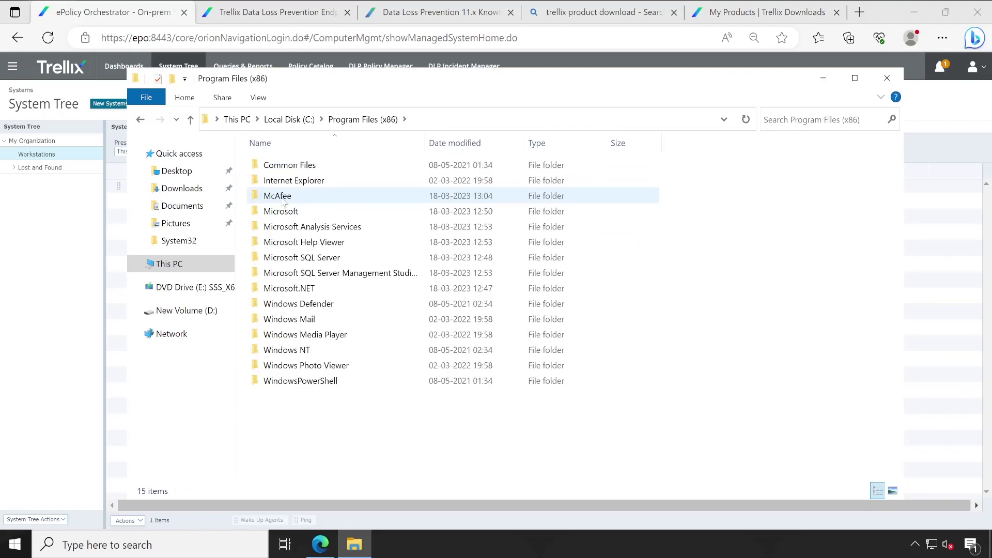
pyautogui.doubleClick(288, 200)
pyautogui.doubleClick(325, 168)
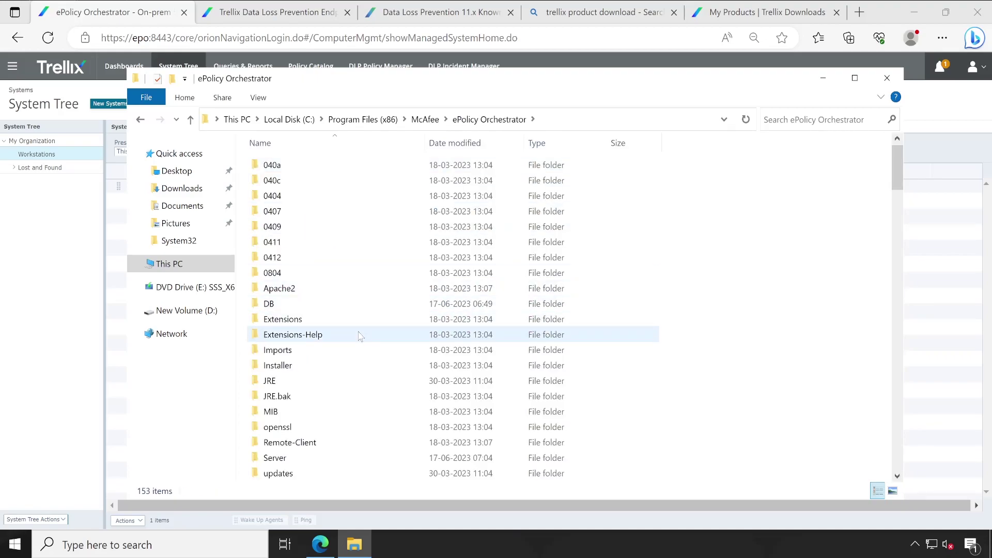
pyautogui.scroll(-1, 360, 336)
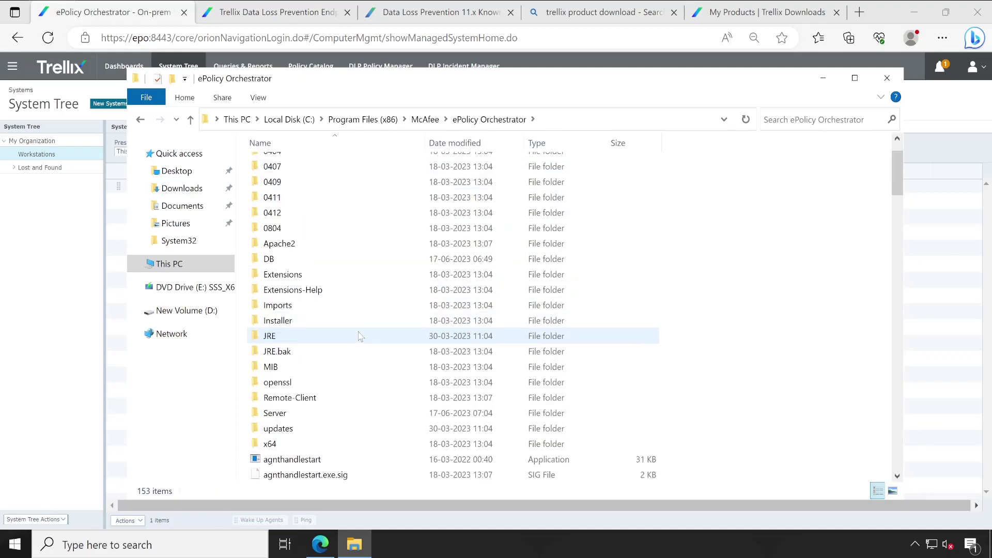
pyautogui.scroll(1, 360, 336)
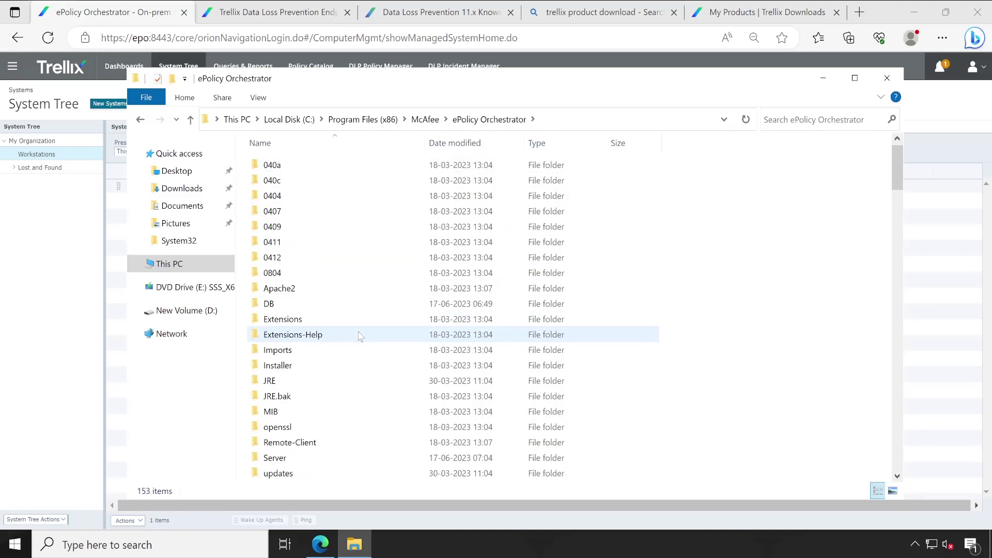
# - Examine the DLP agent installers under DB\Software\Current\DLPE____1110\Install\0409 and close the file window
pyautogui.doubleClick(306, 305)
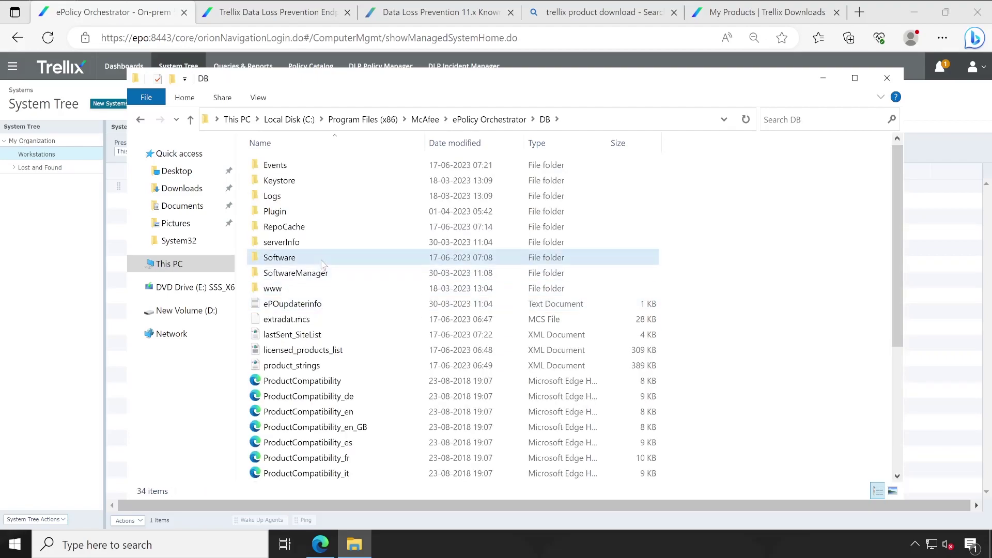
pyautogui.doubleClick(322, 262)
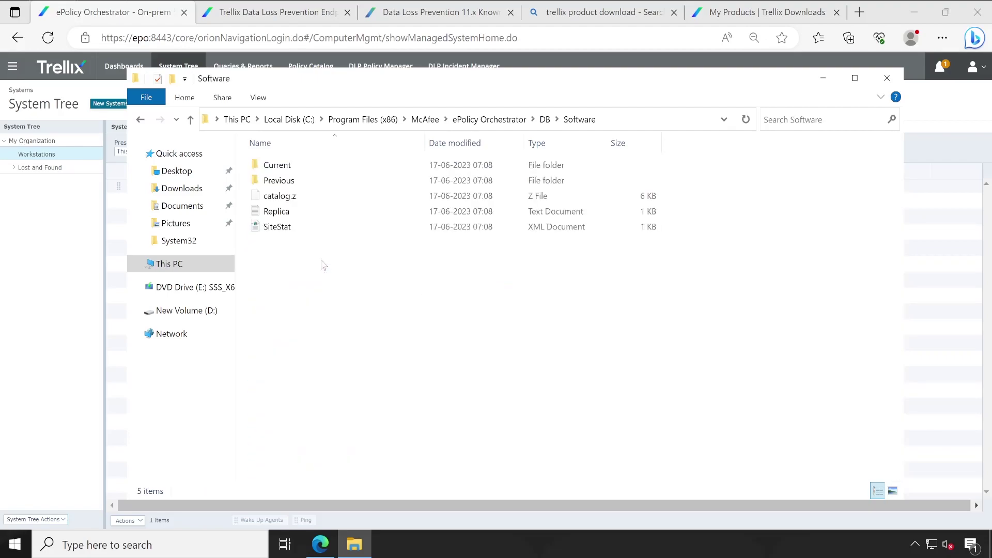
pyautogui.doubleClick(312, 168)
pyautogui.click(323, 169)
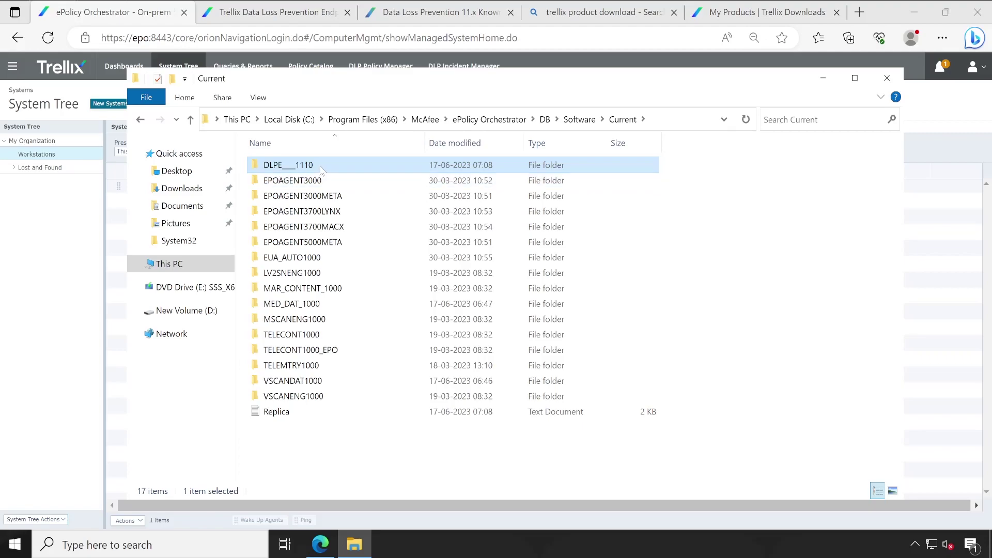
pyautogui.doubleClick(358, 167)
pyautogui.doubleClick(354, 165)
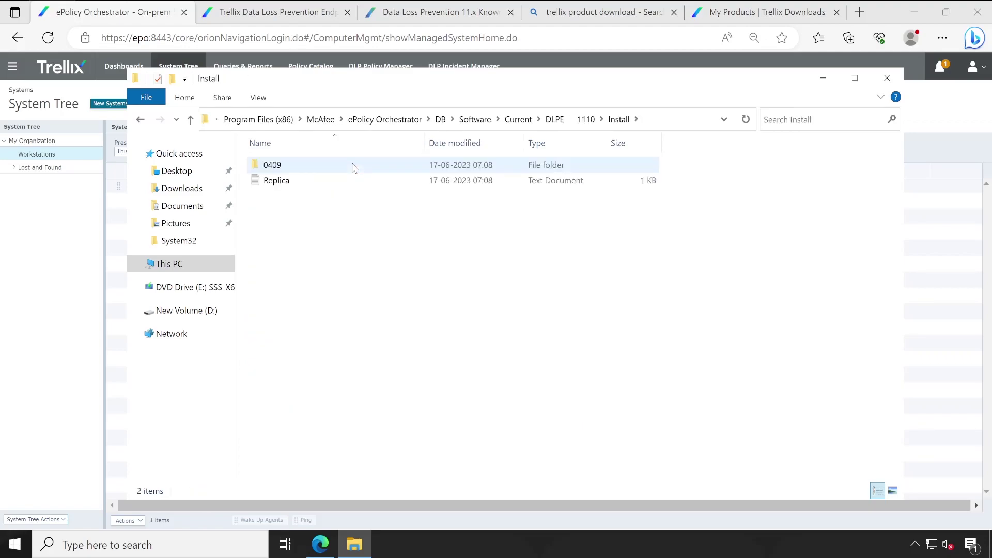
pyautogui.doubleClick(354, 165)
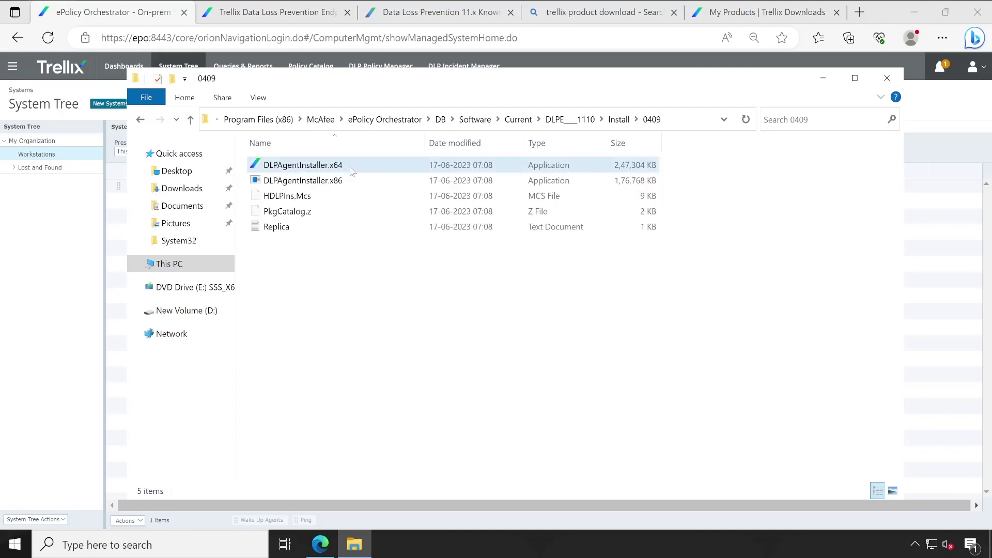
pyautogui.click(343, 180)
pyautogui.click(341, 165)
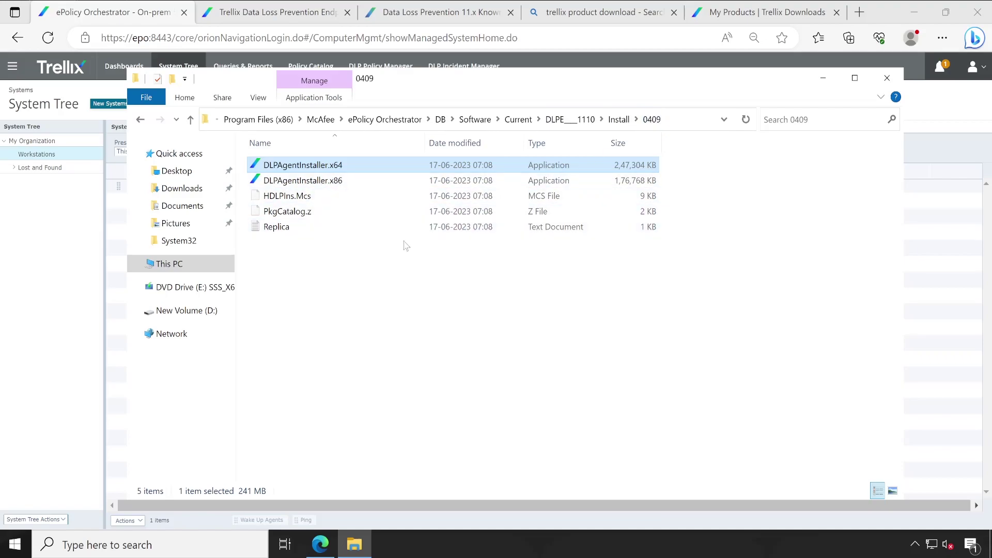
pyautogui.click(886, 78)
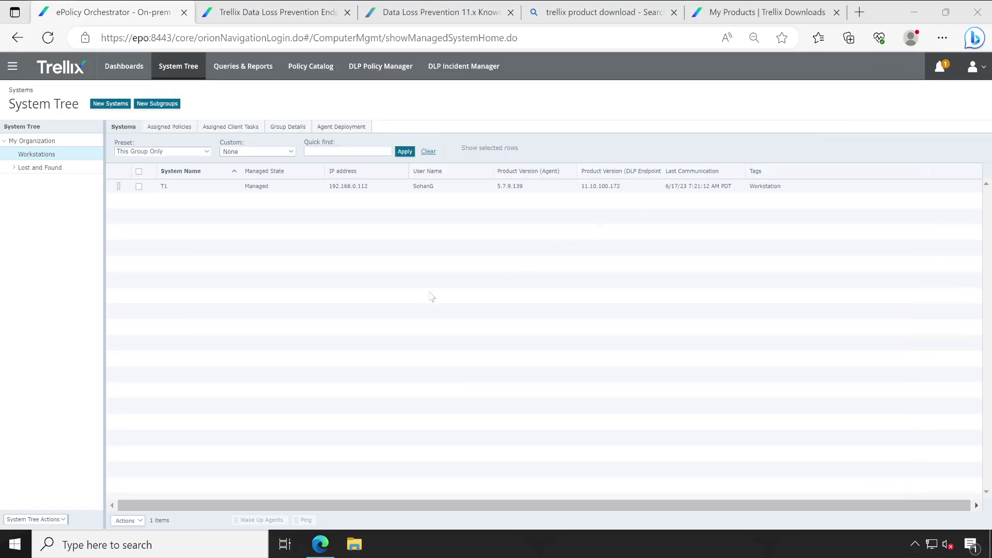